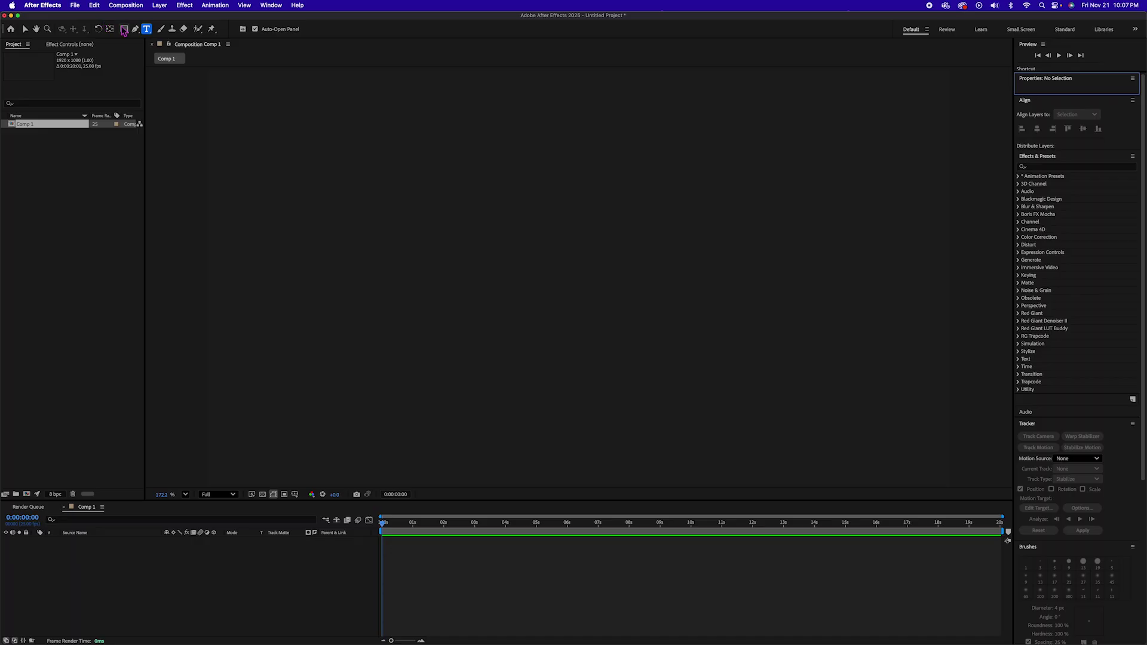
# Add a text layer reading THICK to the composition
pyautogui.click(146, 29)
pyautogui.click(465, 289)
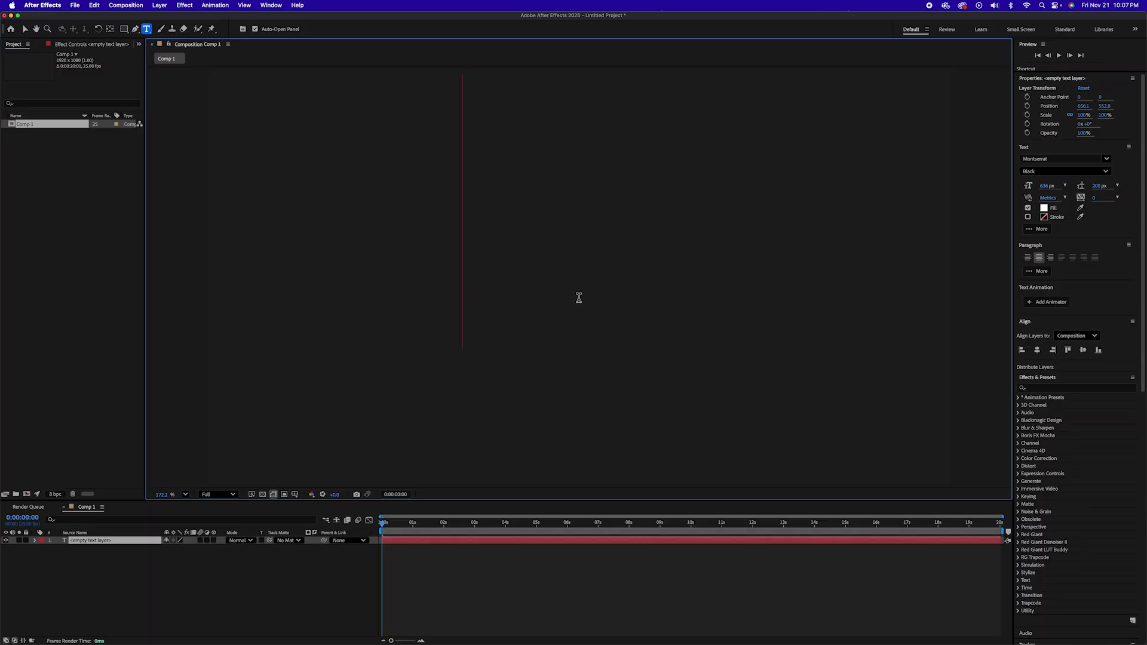
pyautogui.write('THICK')
# Set the THICK text's font size to 406 px and centre it horizontally and vertically in the composition
pyautogui.press('super+a')
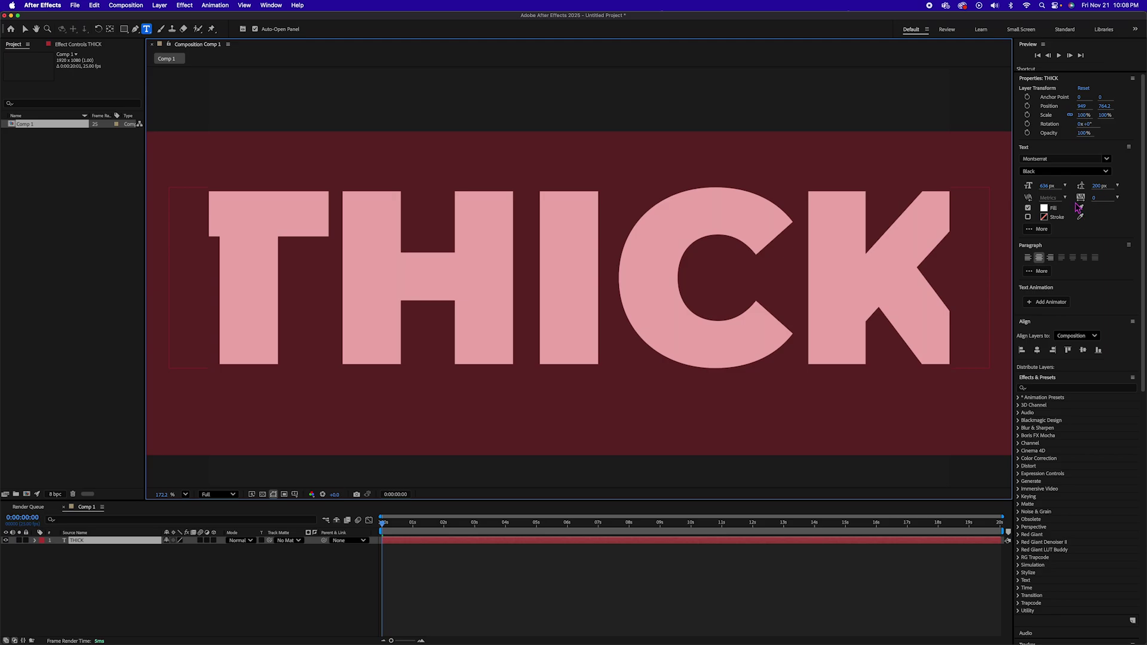
pyautogui.moveTo(1046, 186); pyautogui.dragTo(965, 195)
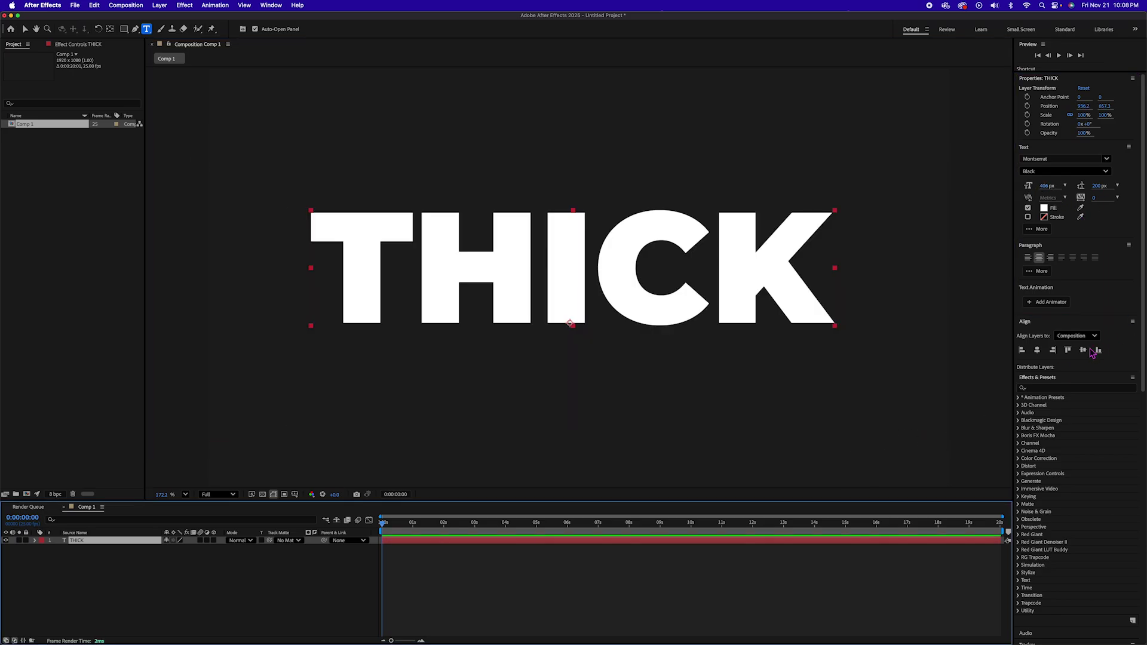
pyautogui.click(1037, 350)
pyautogui.click(1082, 350)
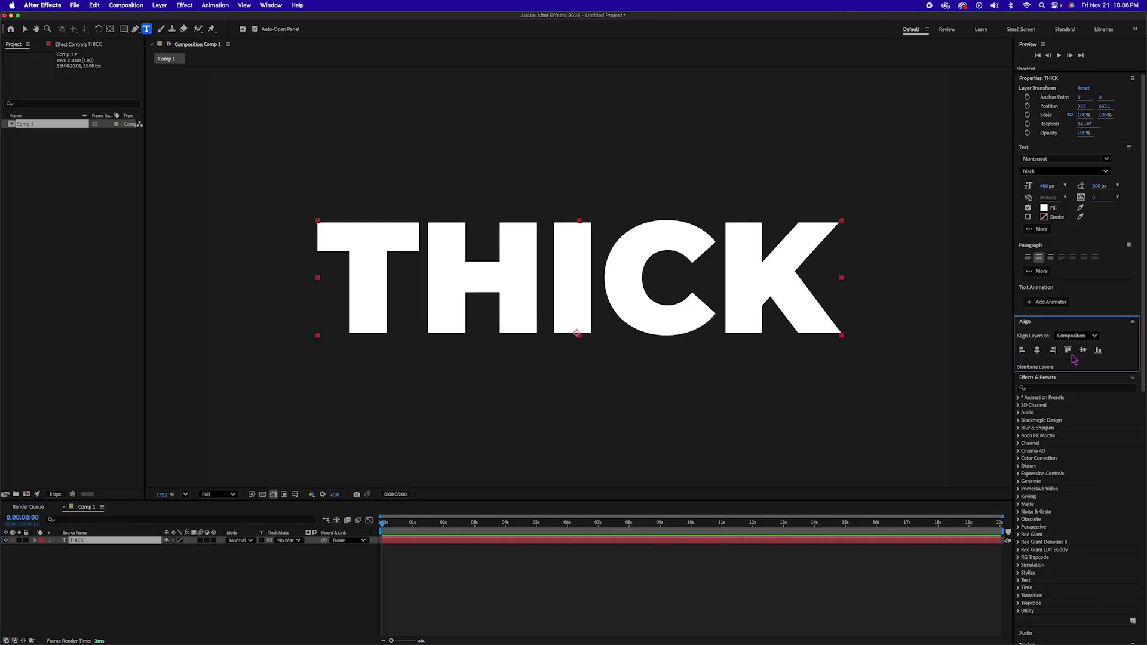
# Duplicate the THICK text layer, set the copy's font style to ExtraLight, and check it briefly in solo view
pyautogui.click(89, 541)
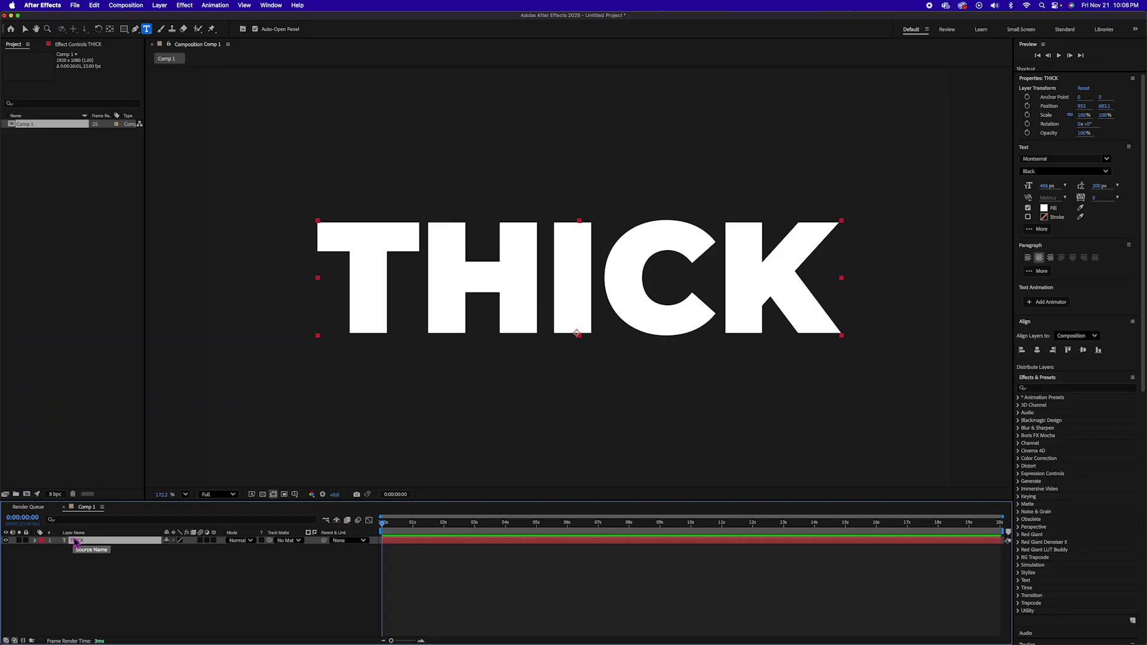
pyautogui.press('super+d')
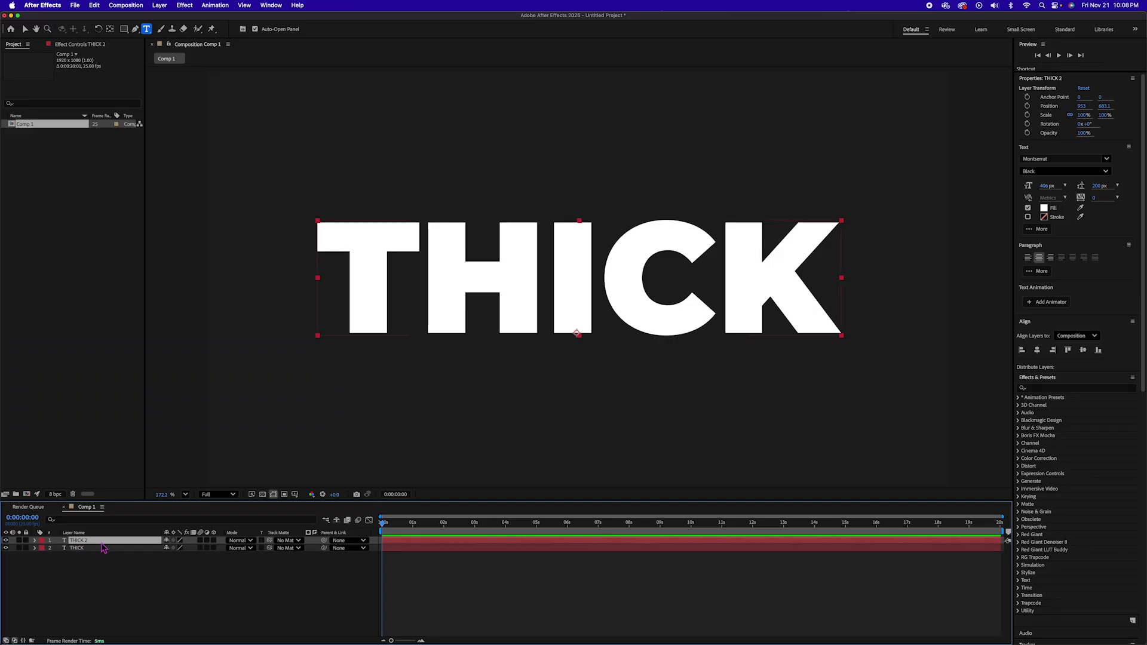
pyautogui.click(1105, 172)
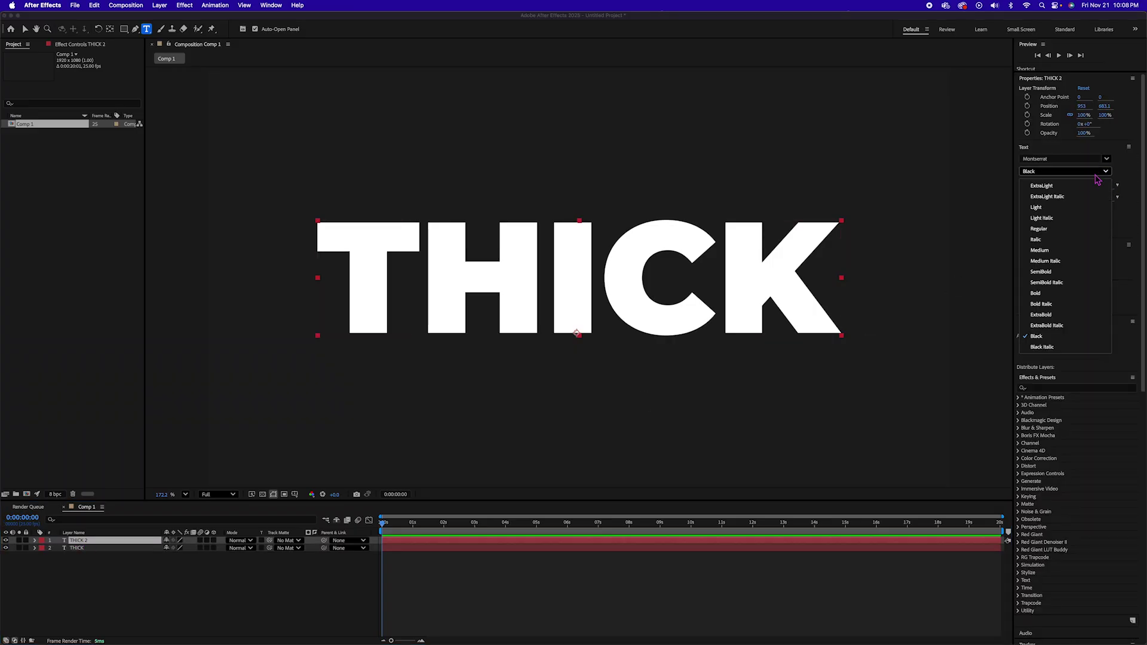
pyautogui.click(1041, 186)
pyautogui.click(19, 540)
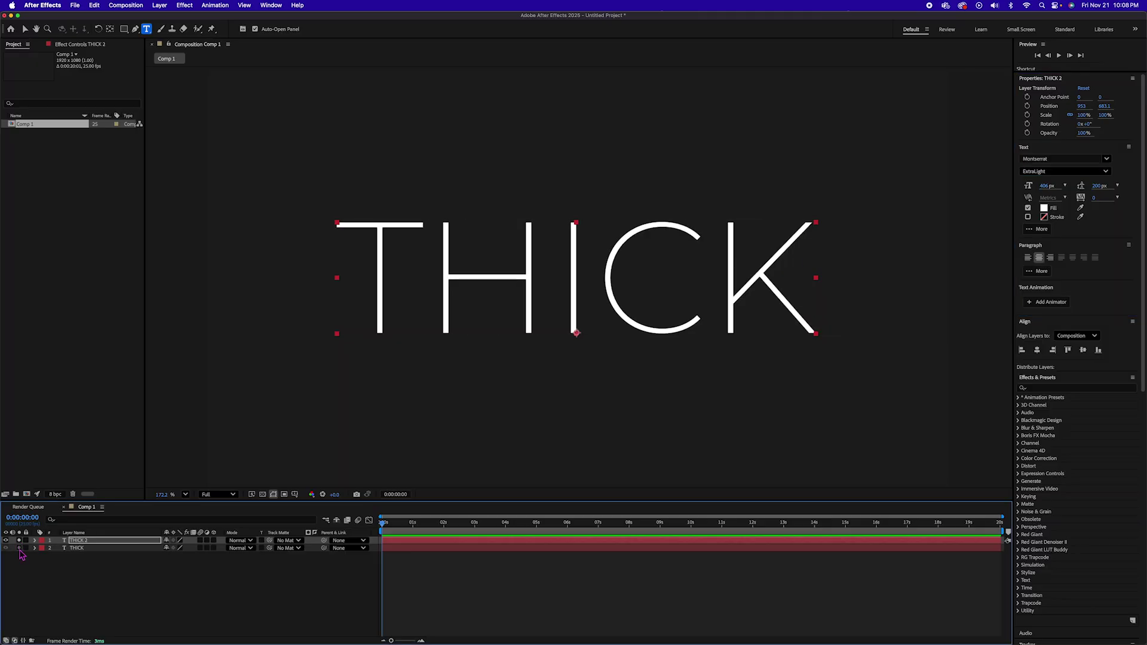
pyautogui.click(19, 541)
pyautogui.press('super+shift+a')
# Create shape outlines from both text layers, THICK 2 and THICK
pyautogui.click(85, 542)
pyautogui.rightClick(86, 541)
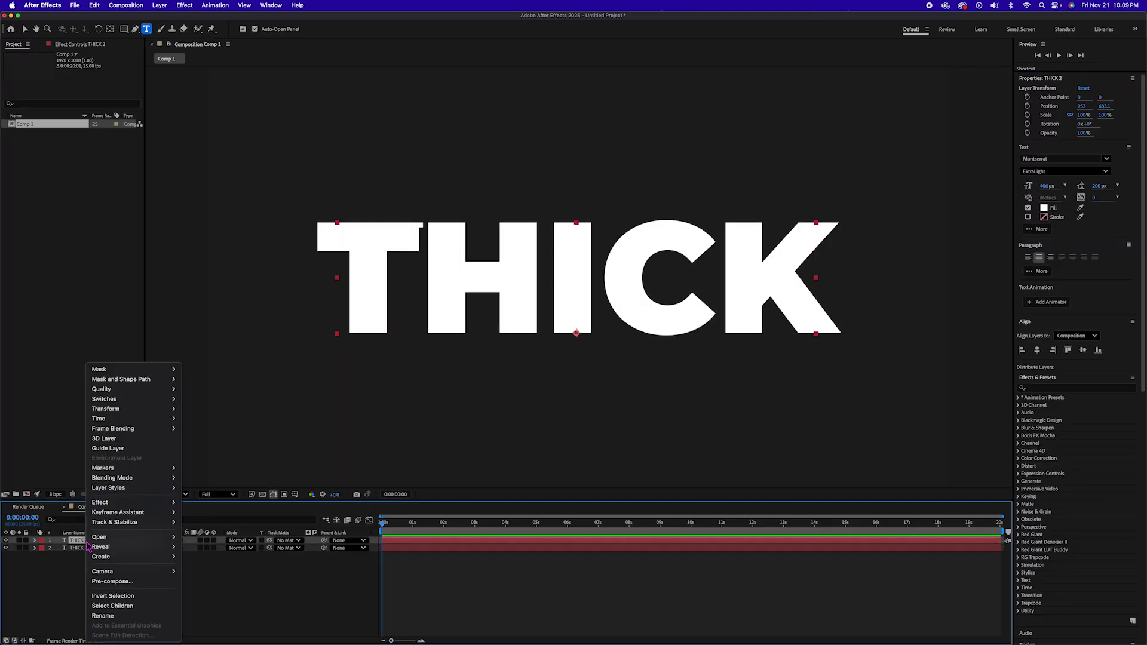
pyautogui.moveTo(102, 556)
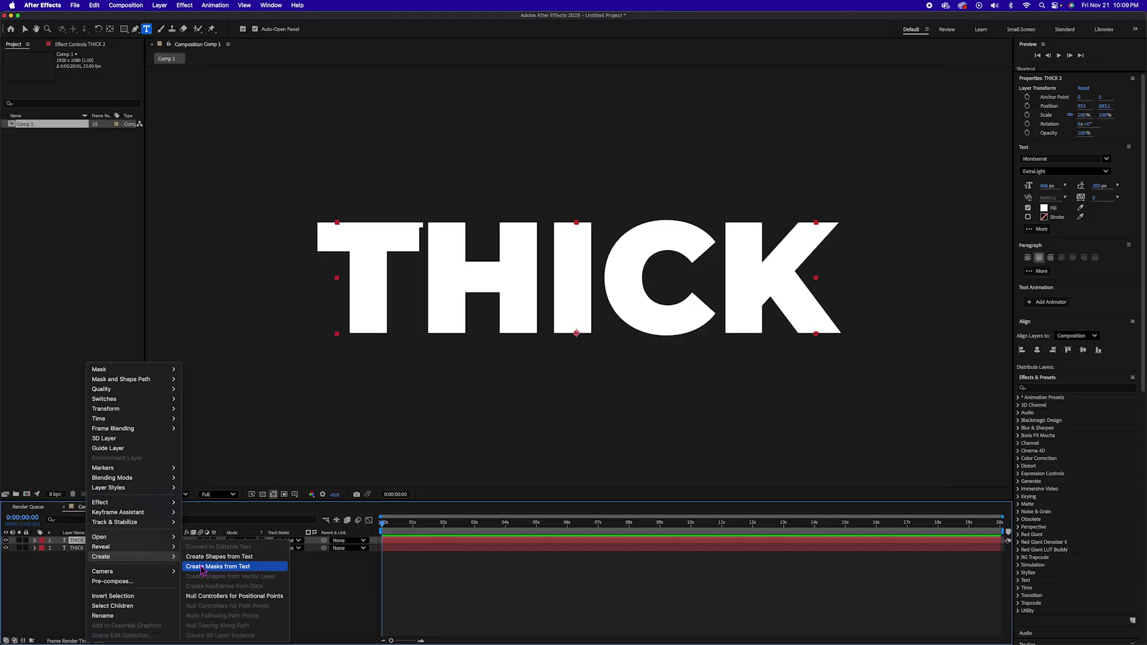
pyautogui.click(206, 556)
pyautogui.click(79, 556)
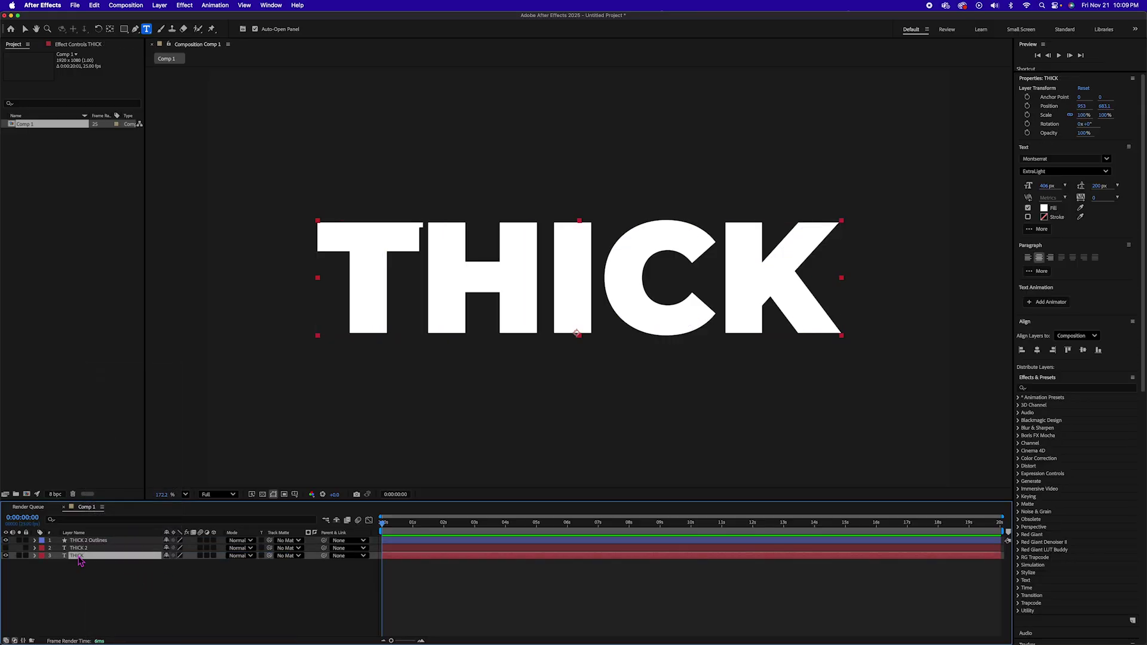
pyautogui.rightClick(80, 558)
pyautogui.moveTo(117, 551)
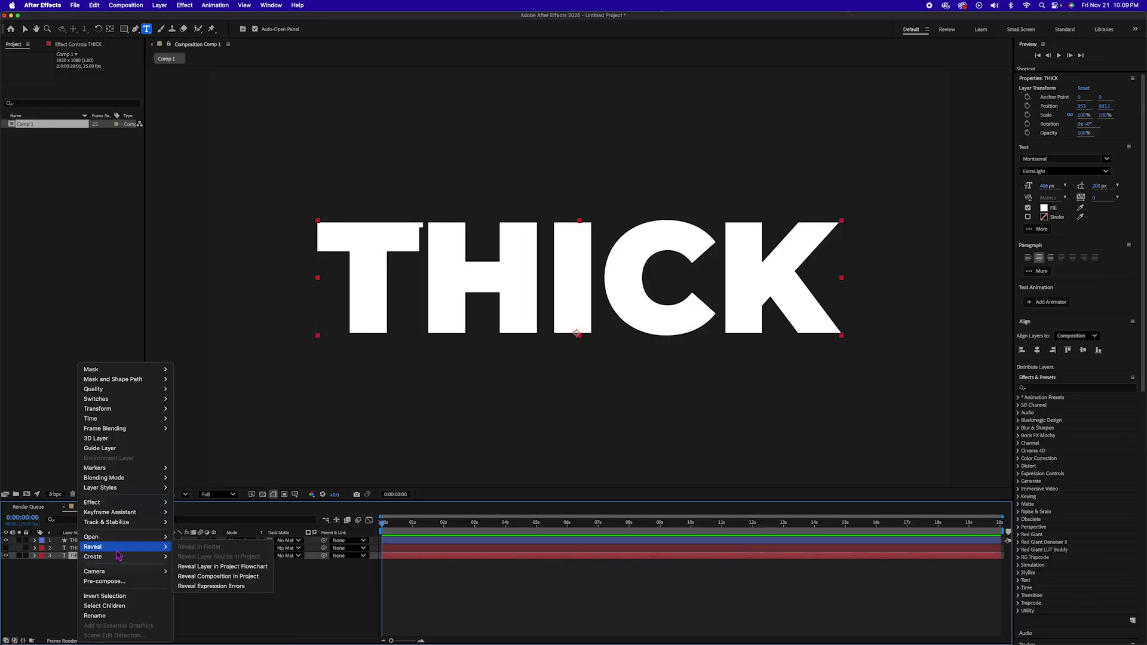
pyautogui.click(203, 557)
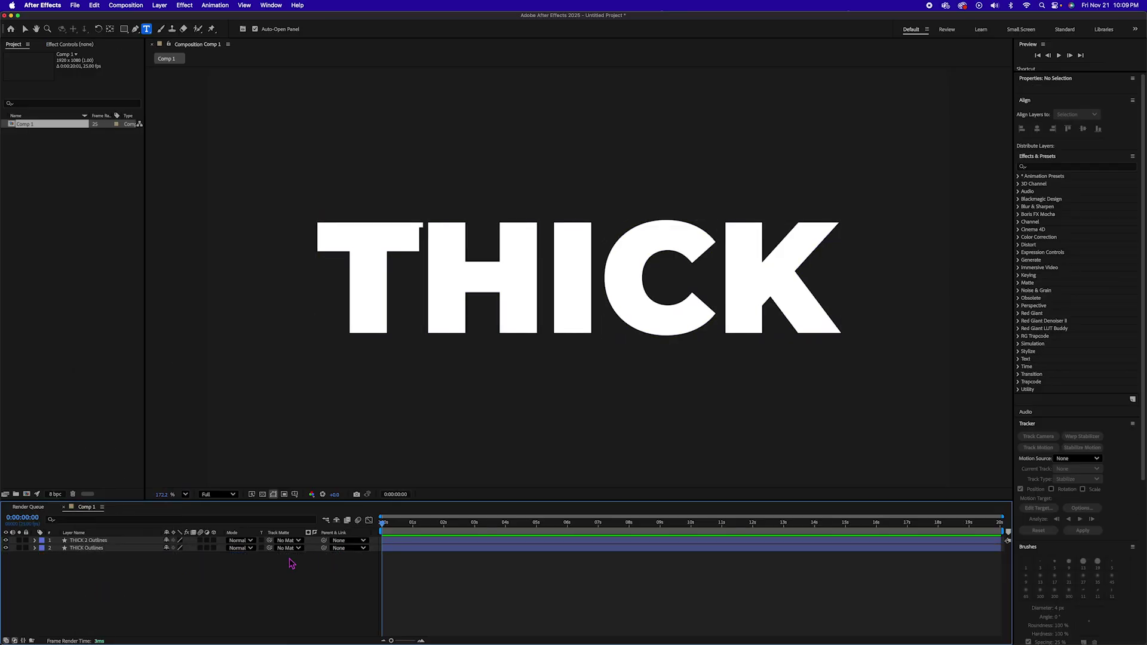
# Expand the contents of THICK 2 Outlines and filter the timeline properties by "path"
pyautogui.click(110, 541)
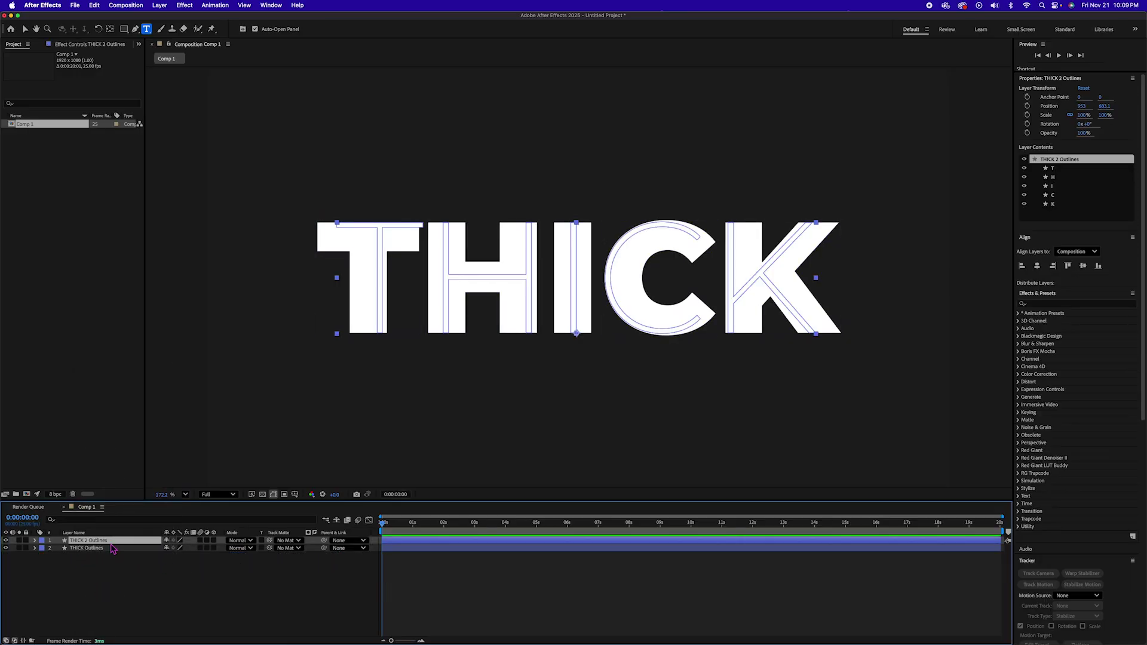
pyautogui.click(36, 541)
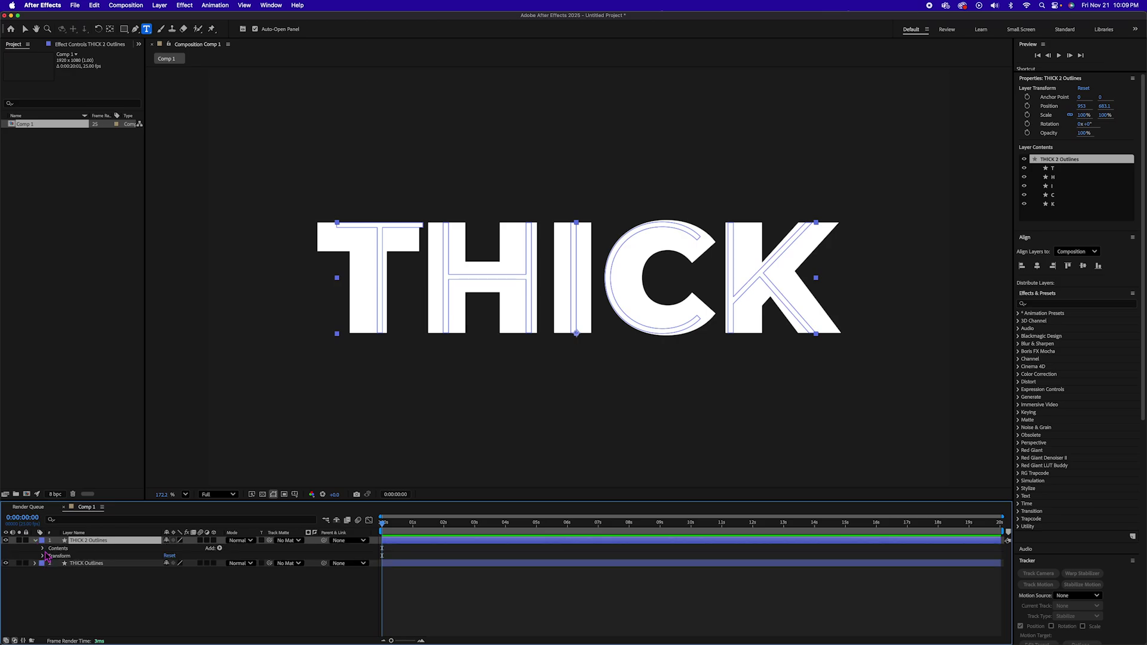
pyautogui.click(42, 548)
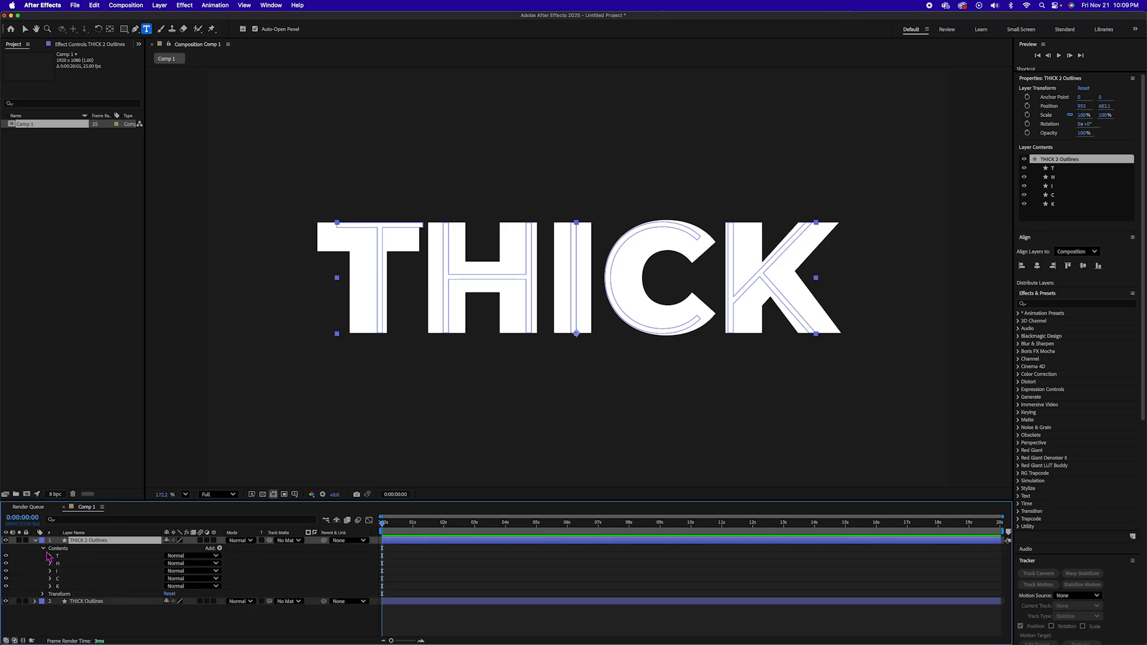
pyautogui.click(80, 524)
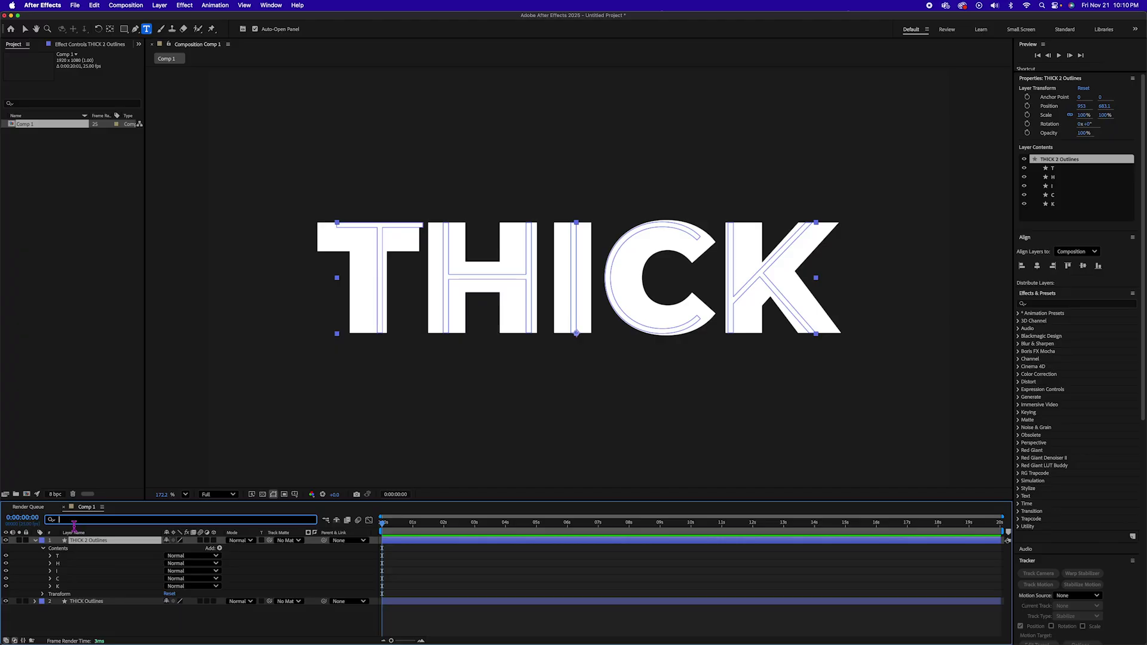
pyautogui.write('path')
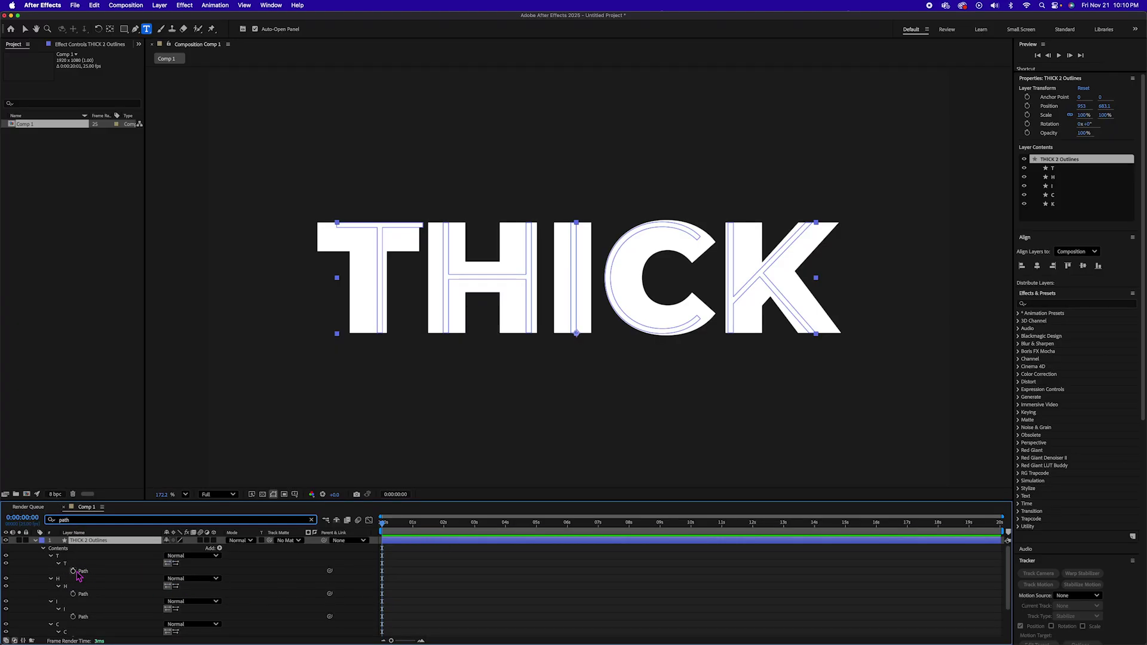
# Set a Path keyframe at 0:00:00:00 for each letter T, H, I, C and K in THICK 2 Outlines
pyautogui.click(73, 571)
pyautogui.click(73, 594)
pyautogui.click(73, 617)
pyautogui.scroll(-3, 117, 613)
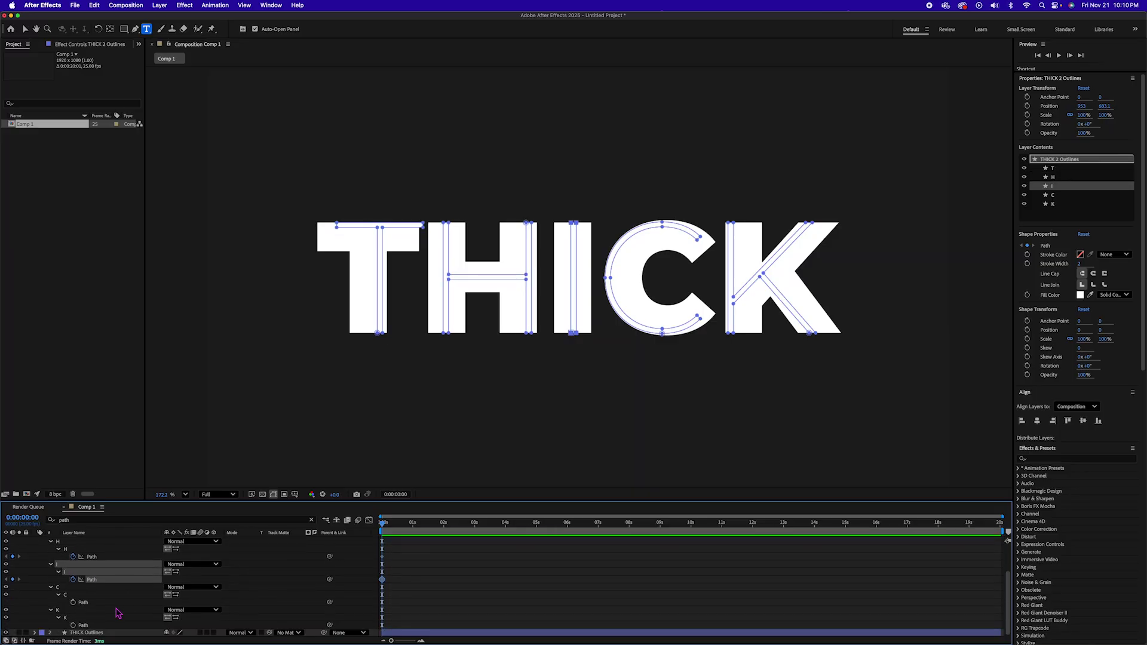
pyautogui.click(73, 602)
pyautogui.click(72, 625)
# Reveal the letter paths of THICK Outlines with the "path" filter and set a Path keyframe at 0:00:00:00 for each letter
pyautogui.click(95, 634)
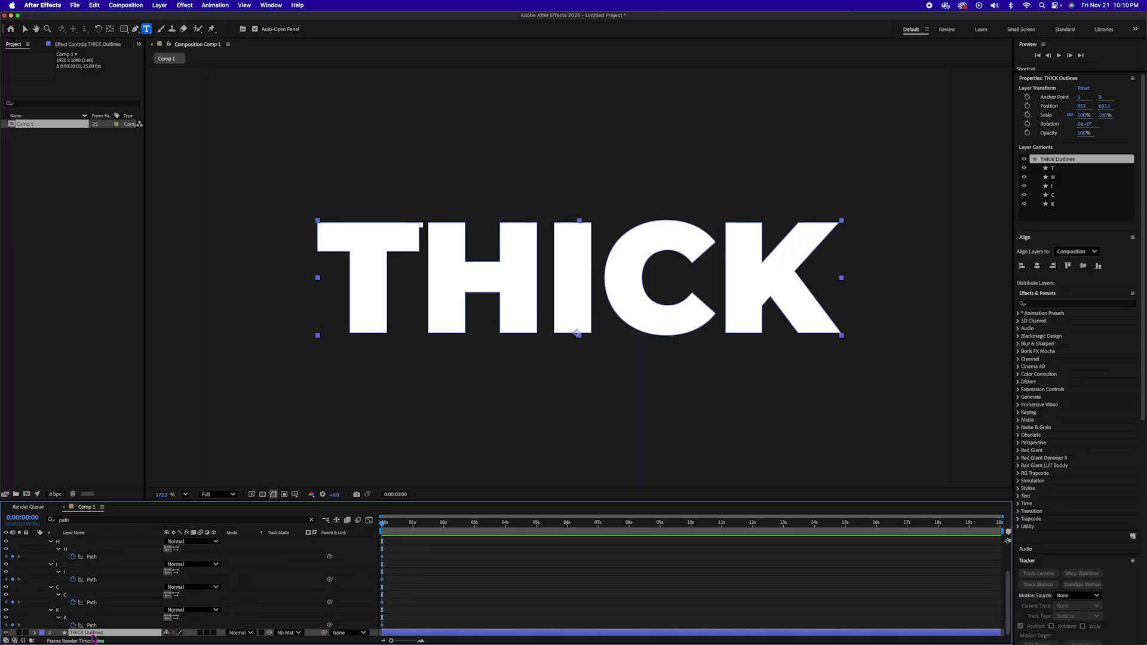
pyautogui.click(108, 520)
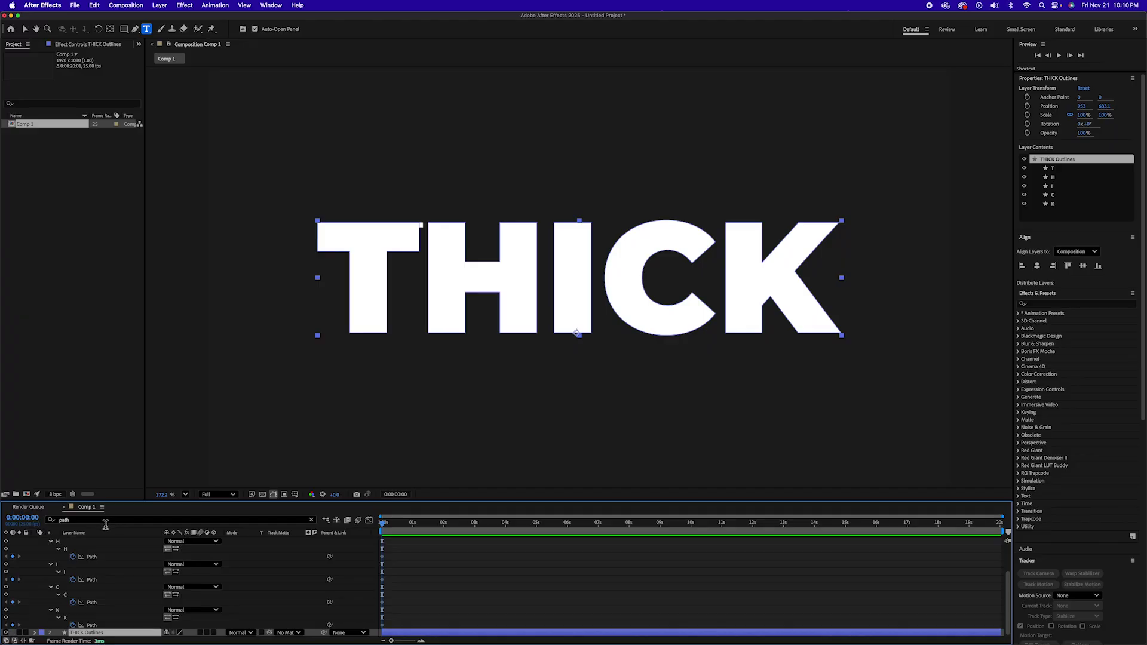
pyautogui.click(105, 523)
pyautogui.press('Return')
pyautogui.scroll(3, 120, 567)
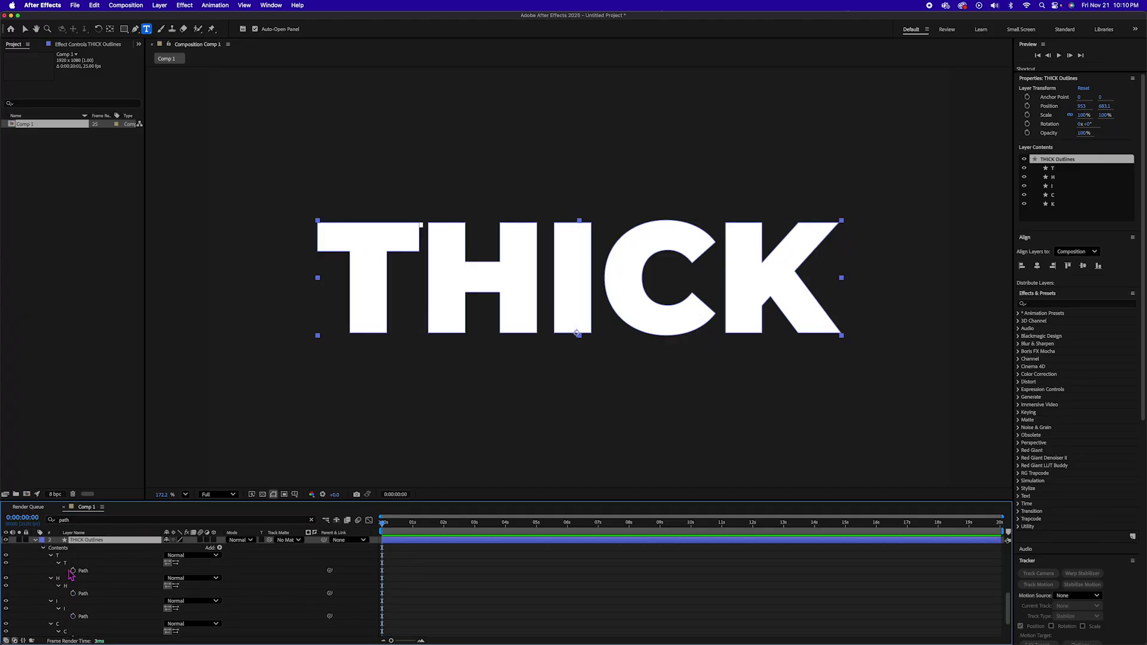
pyautogui.click(72, 571)
pyautogui.click(73, 593)
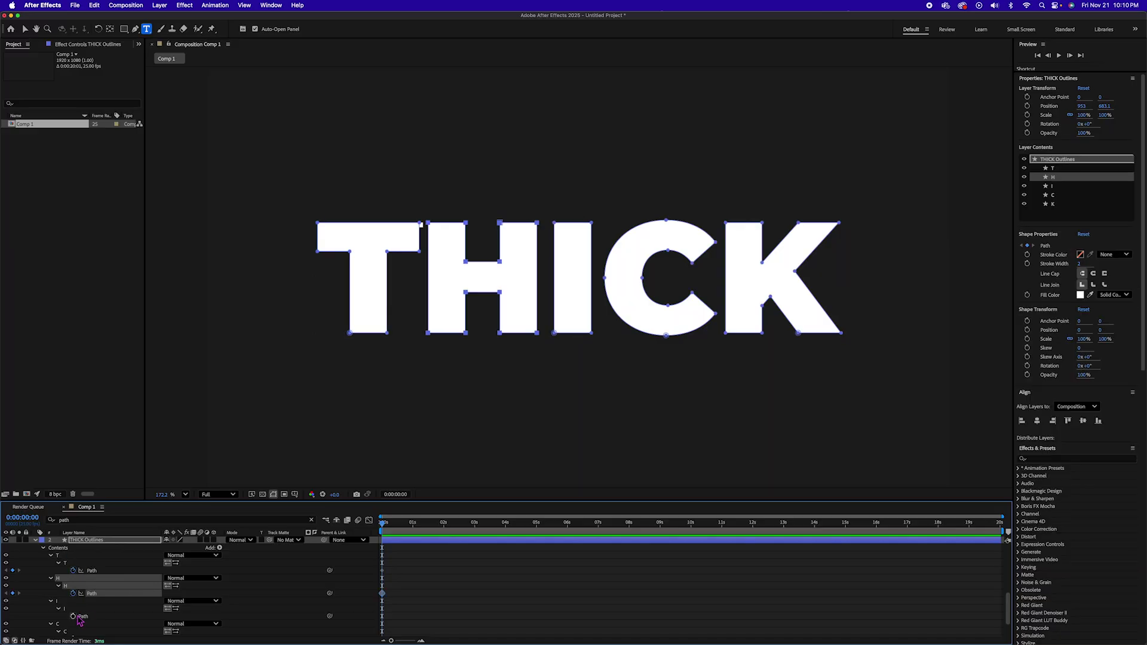
pyautogui.scroll(-2, 87, 620)
pyautogui.click(73, 587)
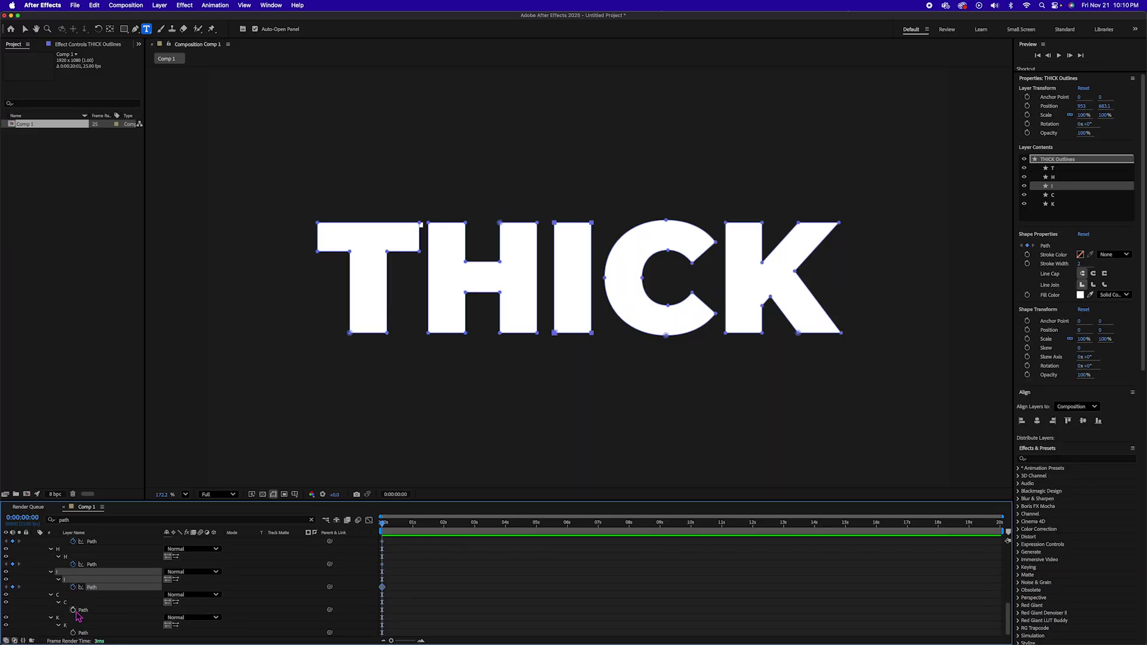
pyautogui.click(73, 609)
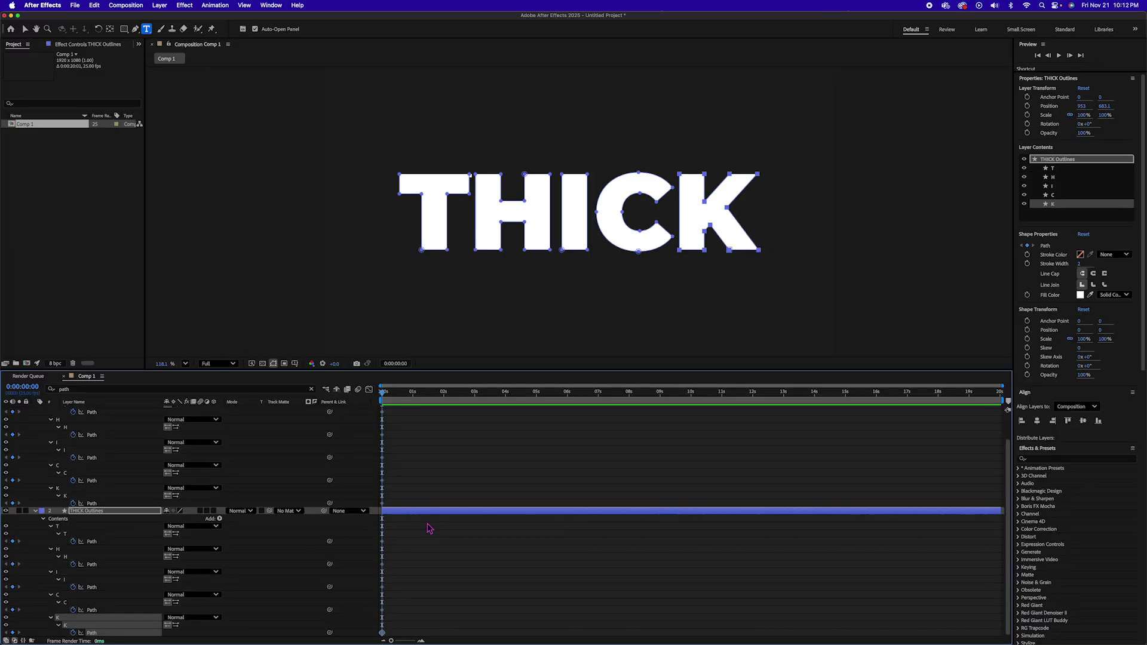
# Copy the five Path keyframes of THICK Outlines and paste them onto the matching letter paths of THICK 2 Outlines at 0:00:01:24
pyautogui.click(428, 528)
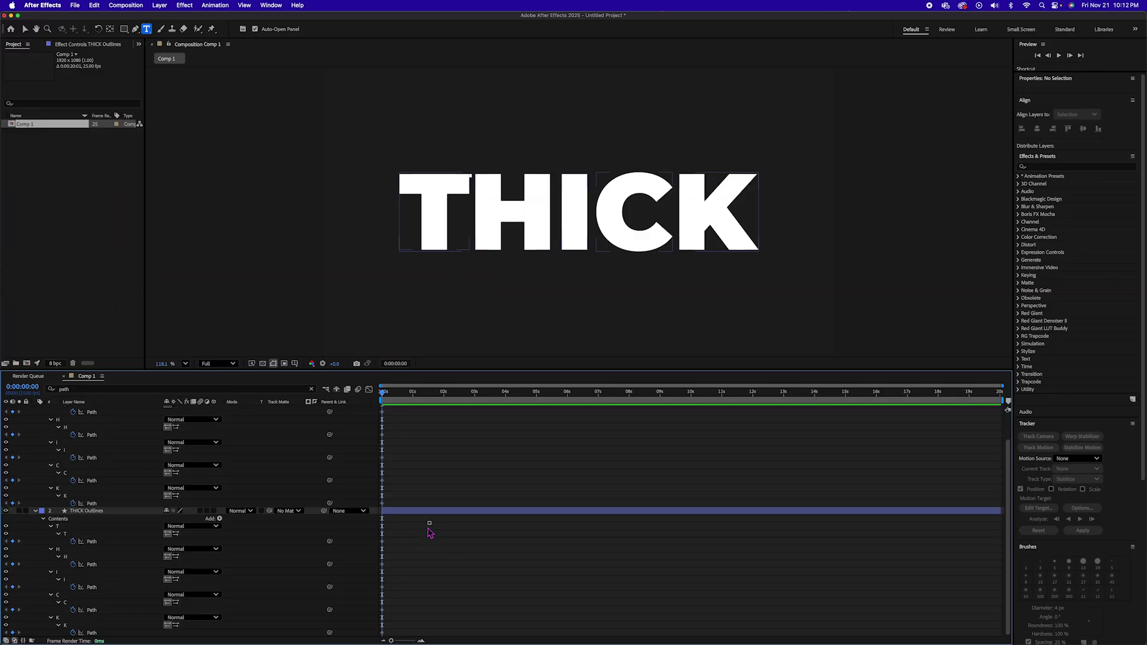
pyautogui.moveTo(432, 521); pyautogui.dragTo(352, 638)
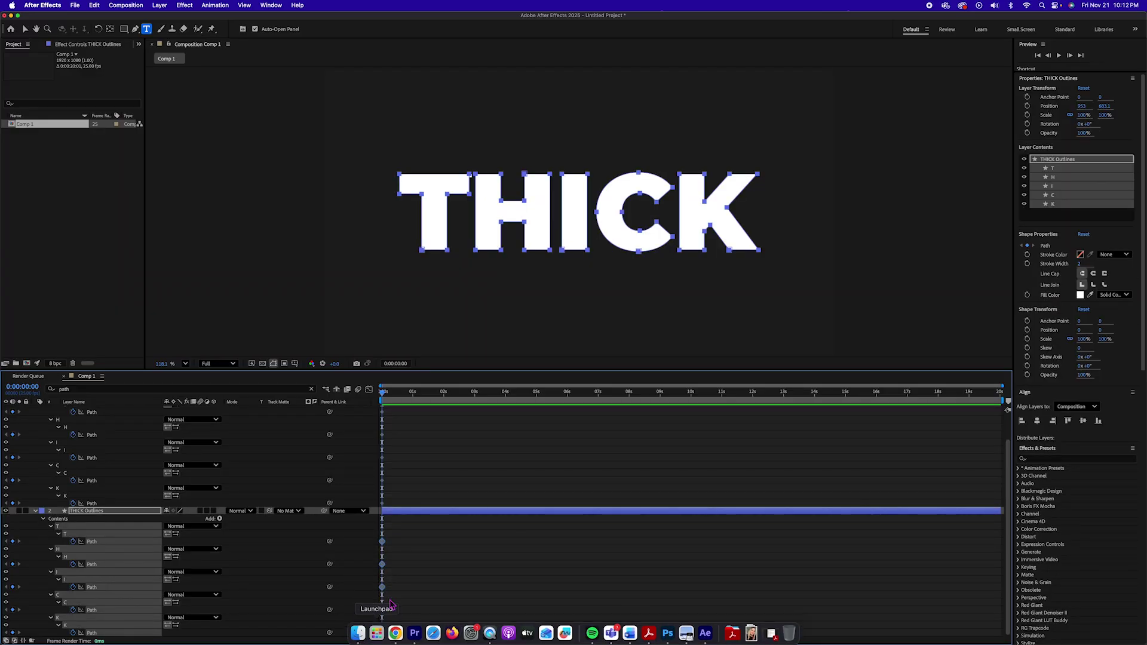
pyautogui.scroll(2, 456, 461)
pyautogui.click(416, 412)
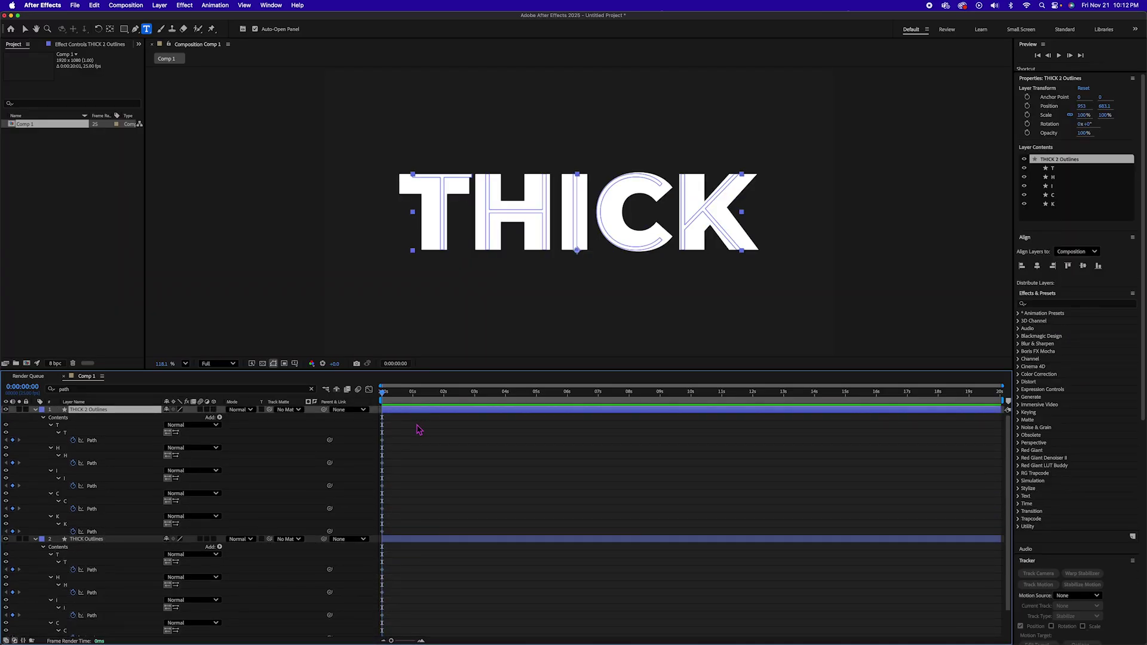
pyautogui.moveTo(418, 426); pyautogui.dragTo(357, 550)
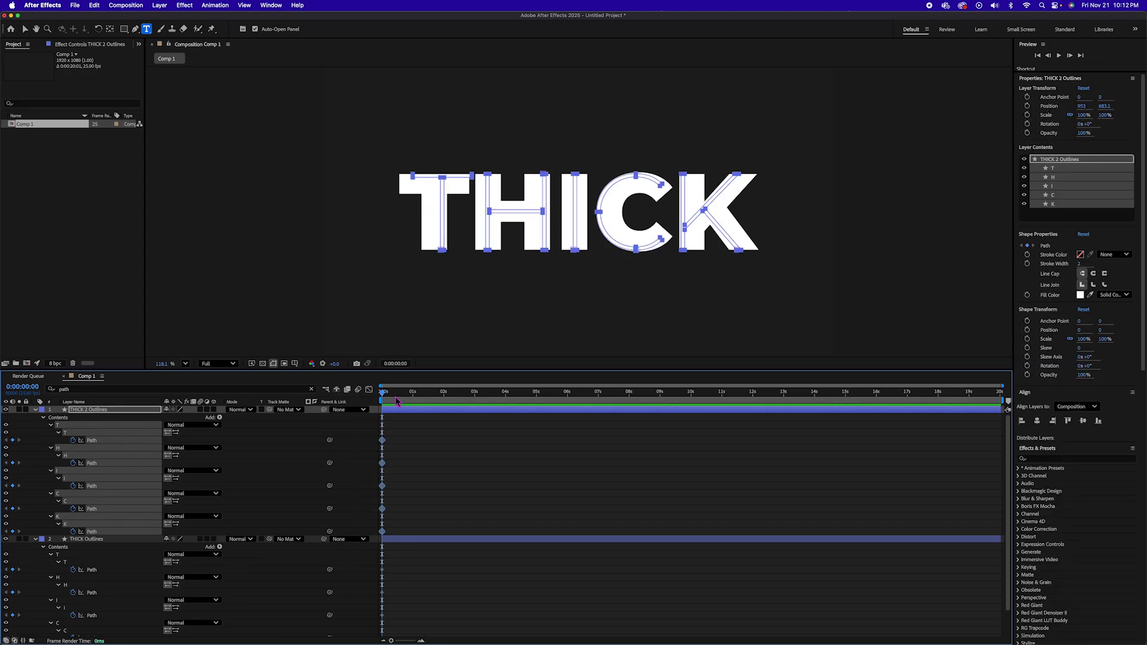
pyautogui.moveTo(397, 401); pyautogui.dragTo(445, 403)
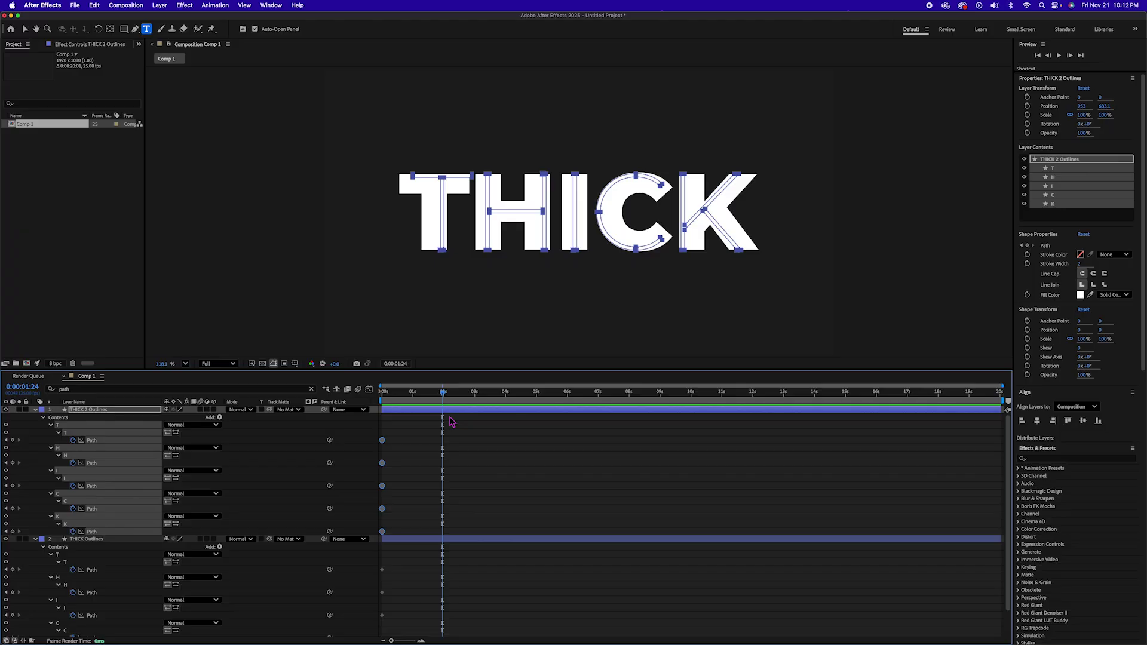
pyautogui.press('super+v')
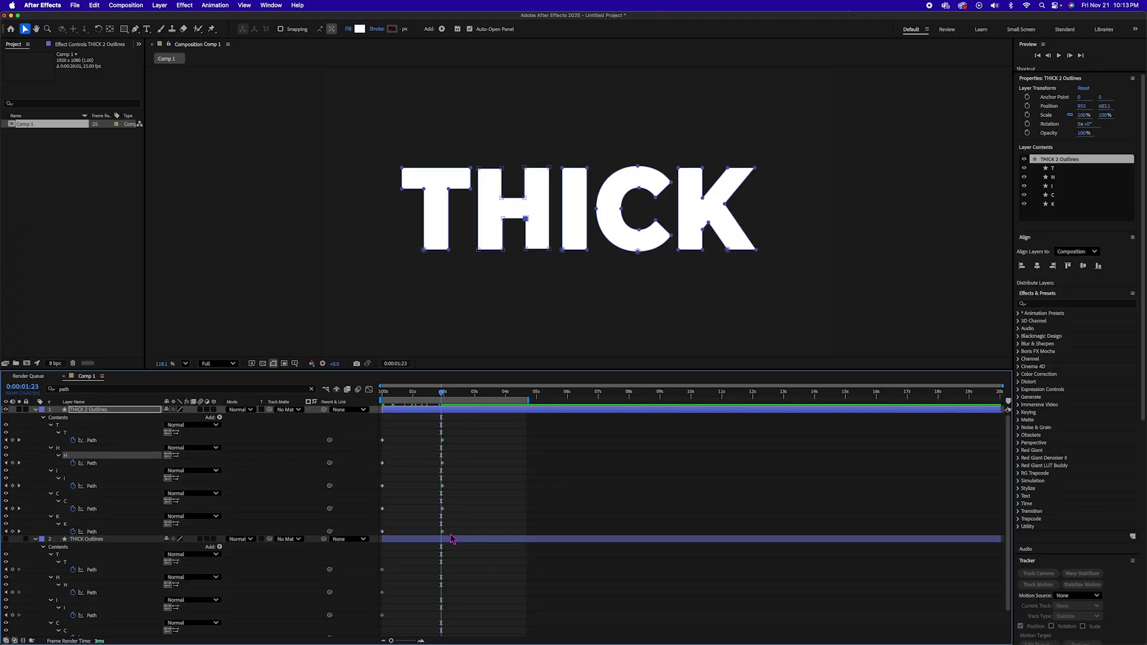
# Preview the thin-to-thick letter animation of THICK 2 Outlines from the first frame
pyautogui.moveTo(452, 418); pyautogui.dragTo(422, 525)
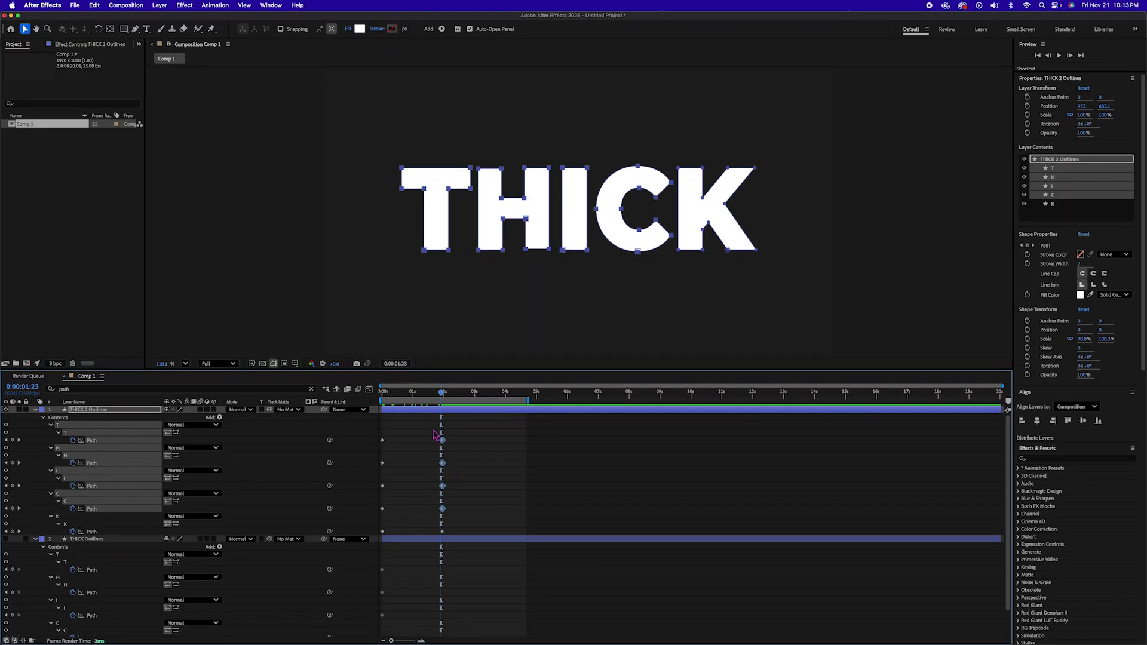
pyautogui.moveTo(439, 395); pyautogui.dragTo(350, 399)
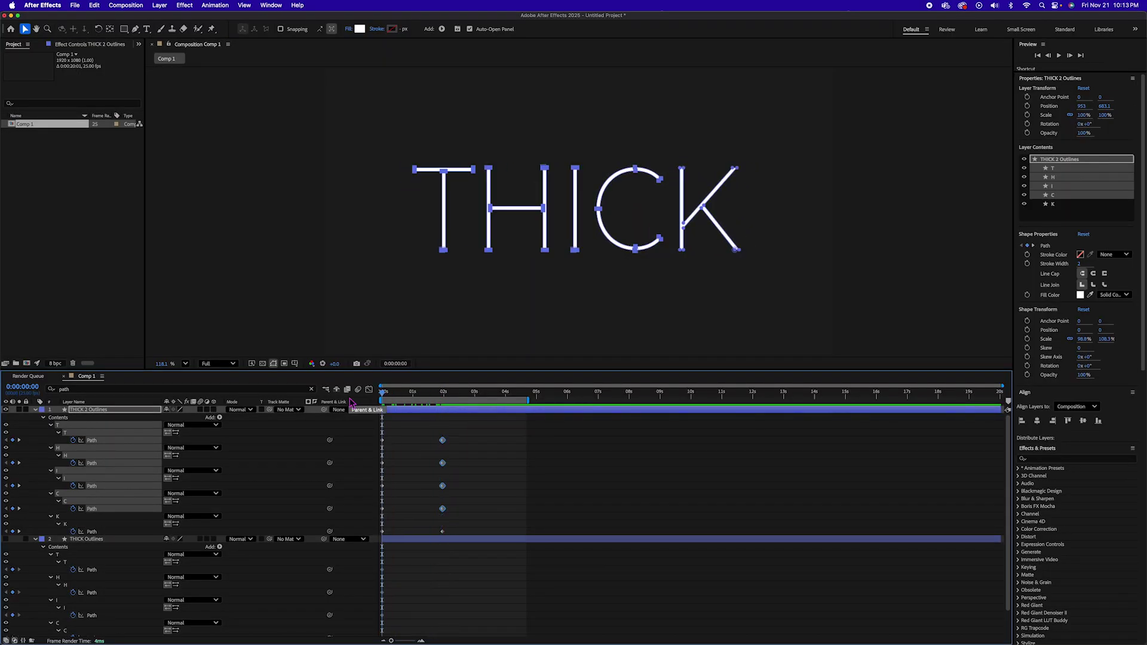
pyautogui.press('space')
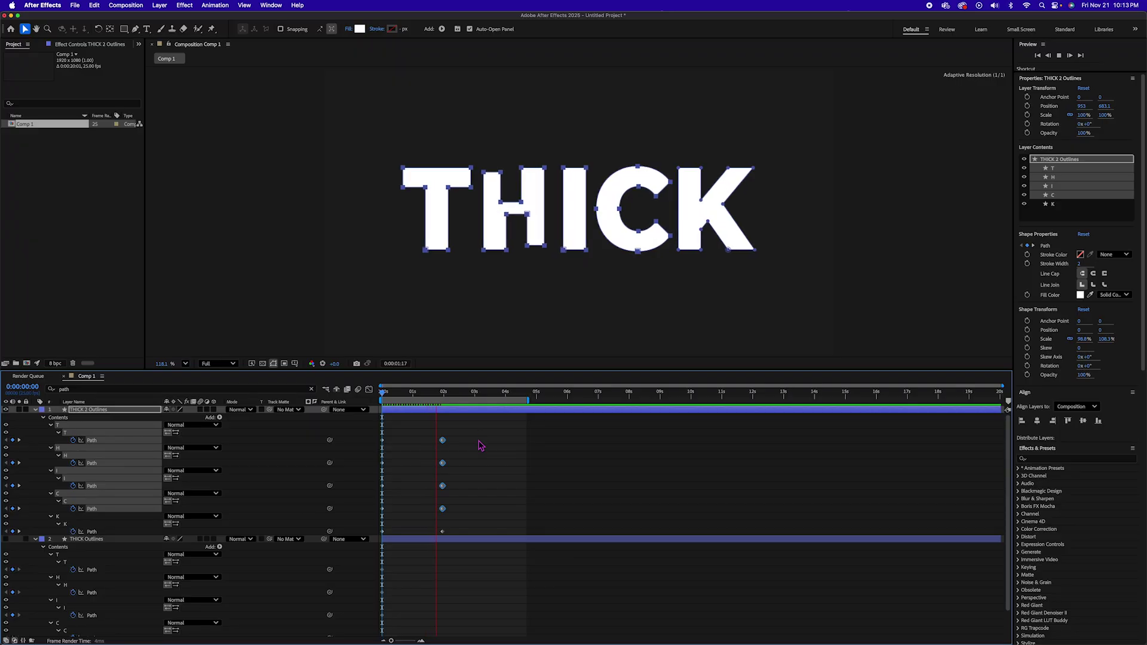
pyautogui.press('space')
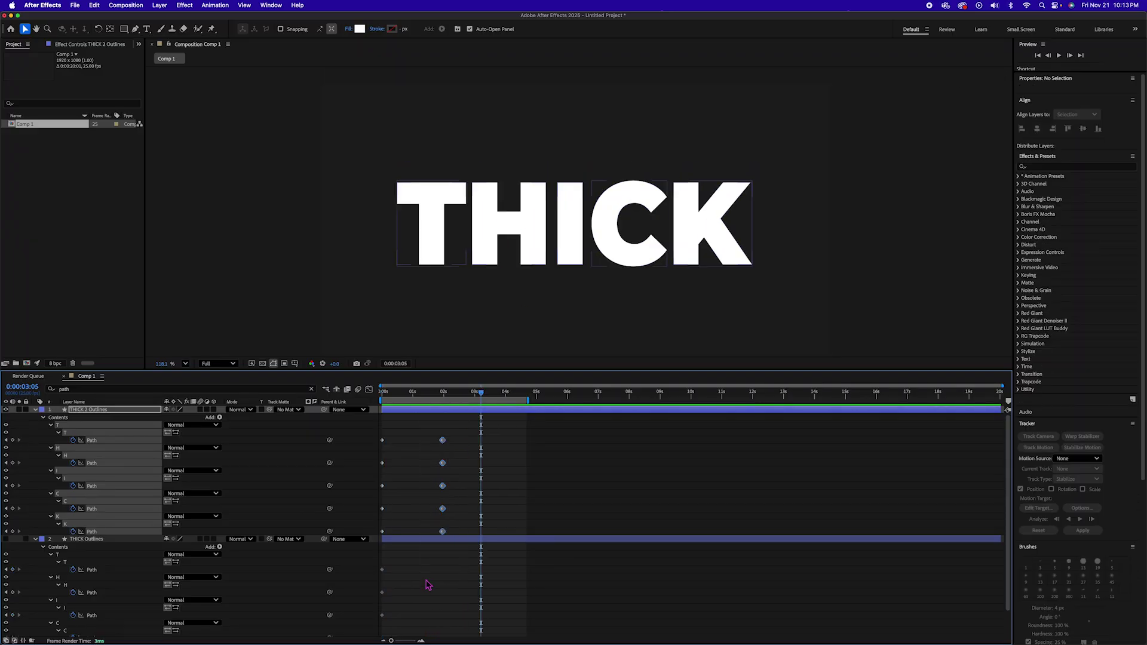
# At 0:00:01:24, set the upper-left corner of the H's right stem as the path's first vertex in THICK 2 Outlines
pyautogui.moveTo(428, 583); pyautogui.dragTo(472, 427)
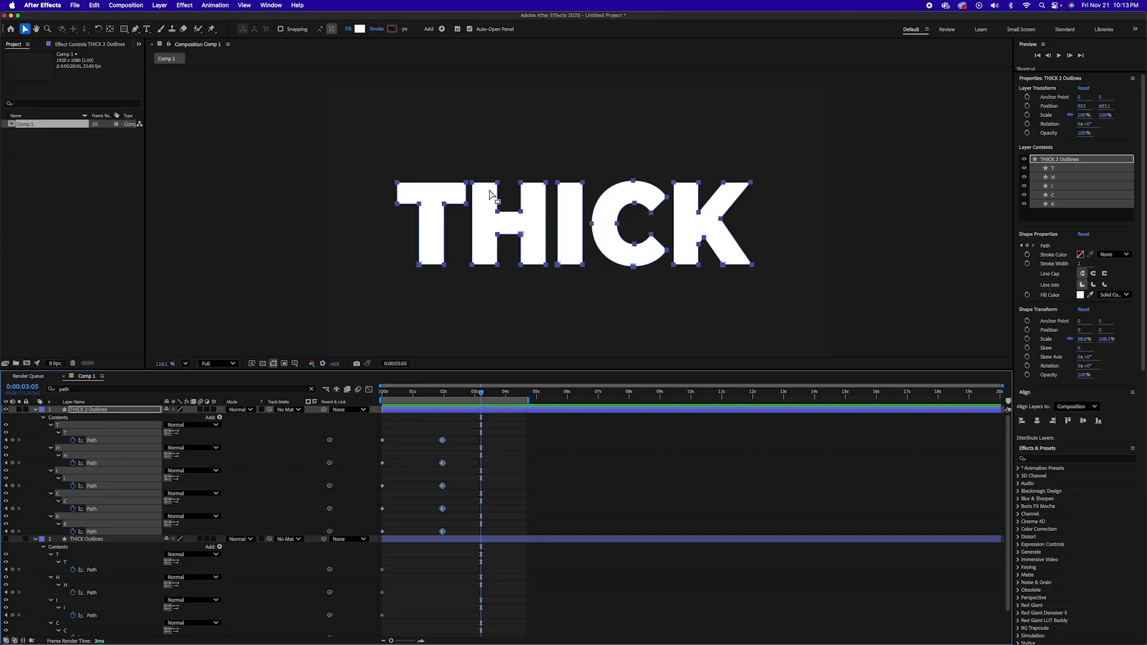
pyautogui.press('Home')
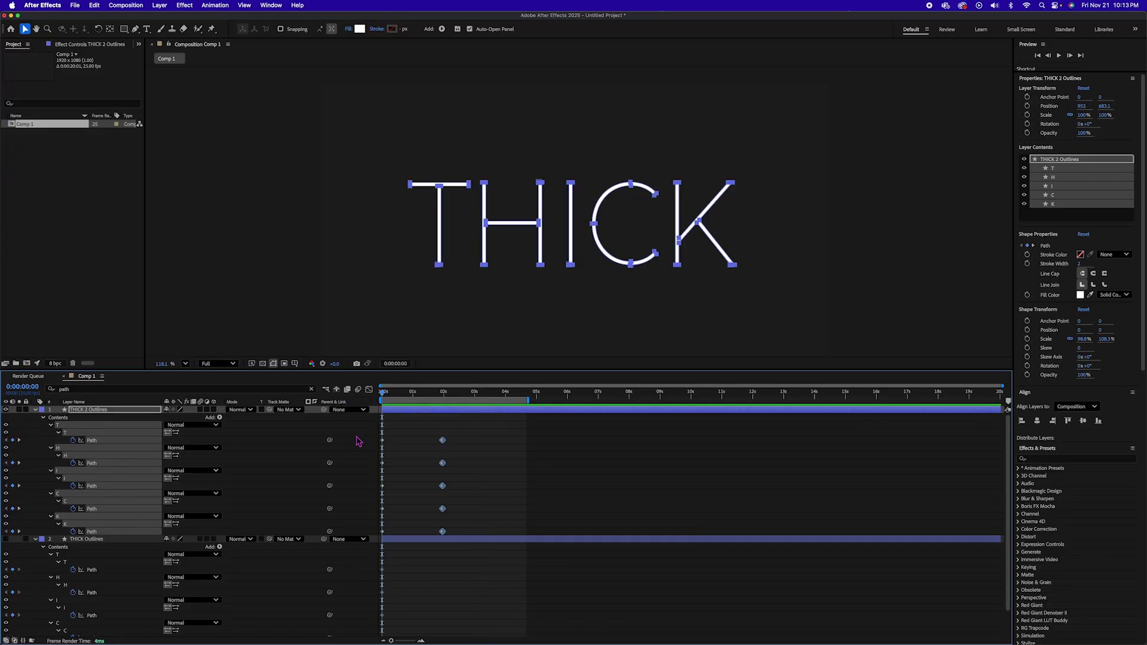
pyautogui.moveTo(534, 190); pyautogui.dragTo(536, 200)
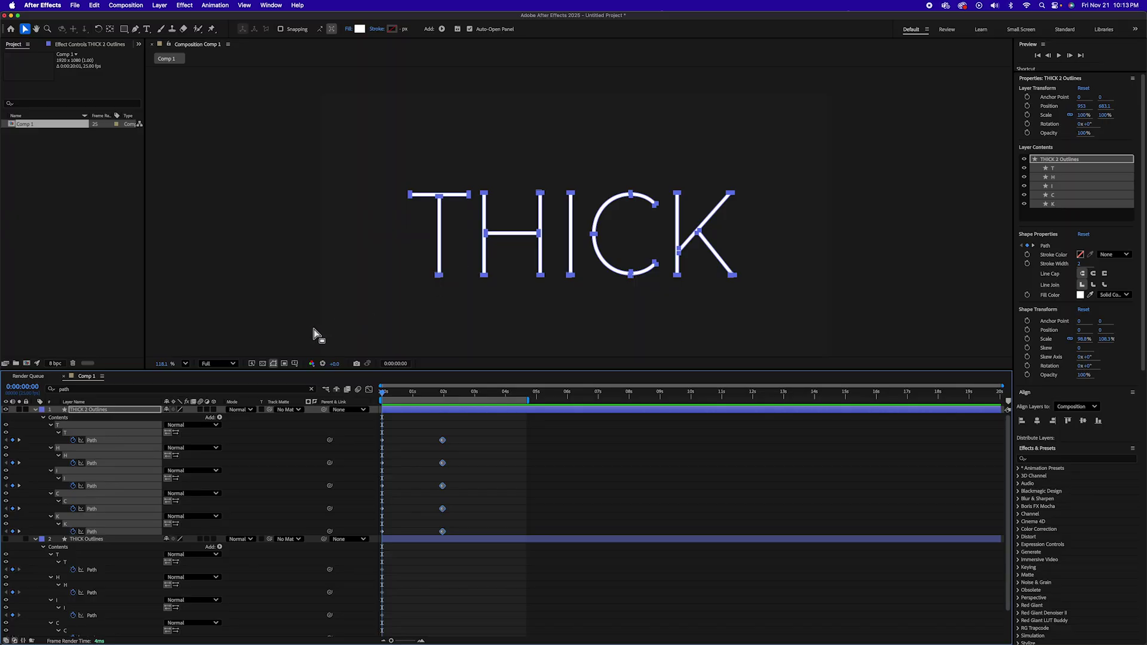
pyautogui.scroll(4, 509, 212)
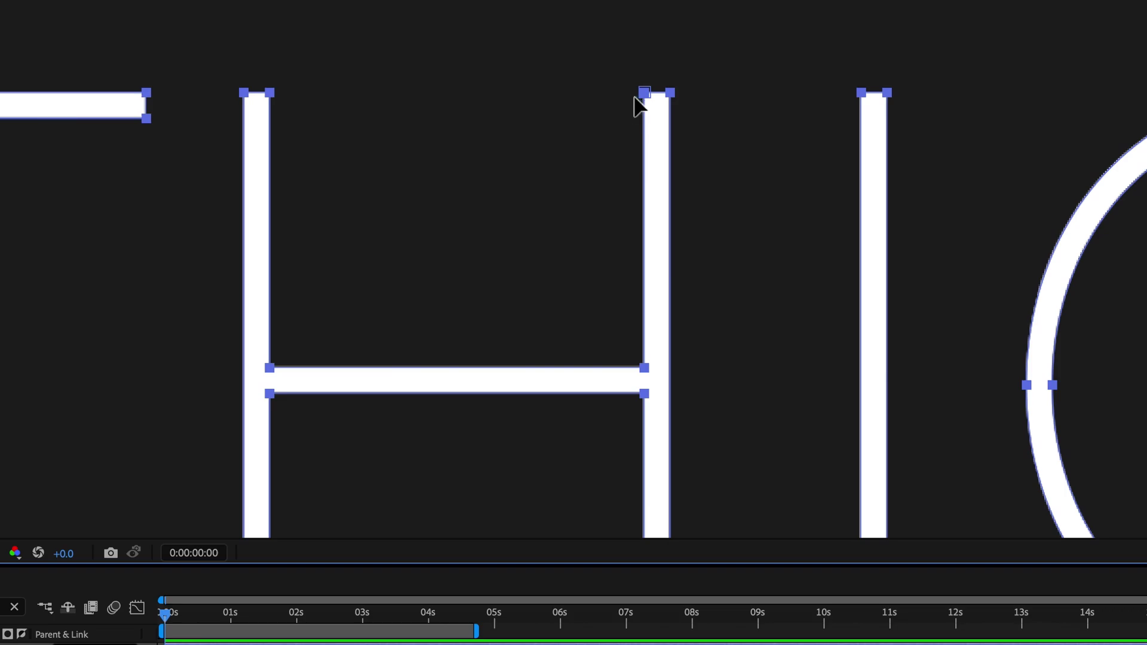
pyautogui.moveTo(165, 615); pyautogui.dragTo(293, 625)
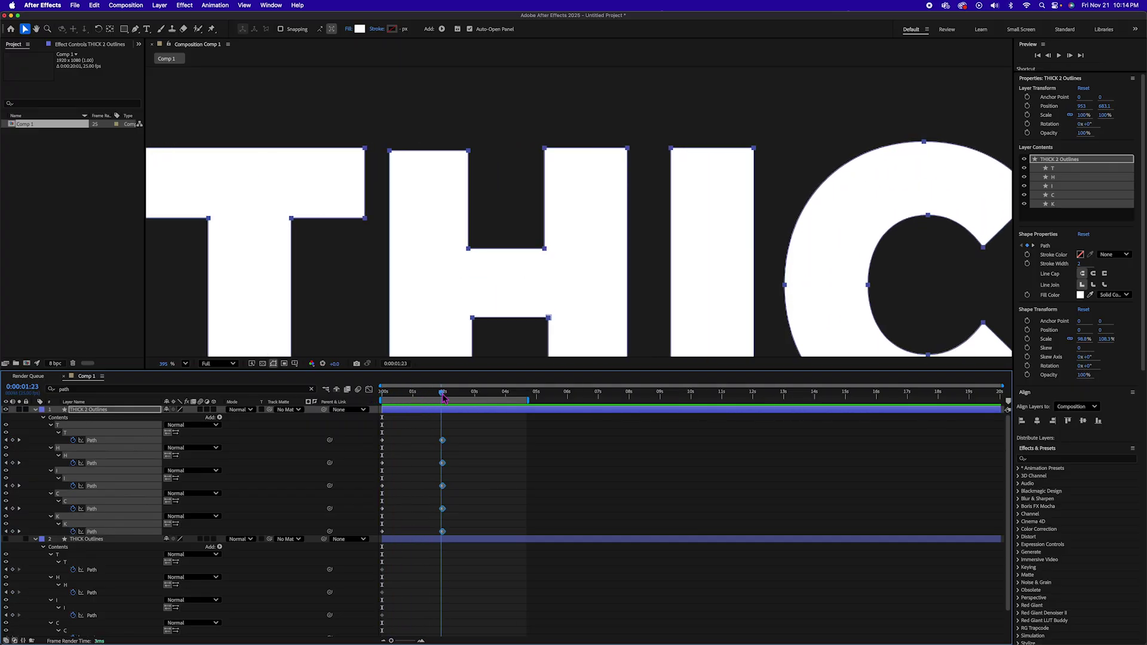
pyautogui.moveTo(444, 397); pyautogui.dragTo(445, 399)
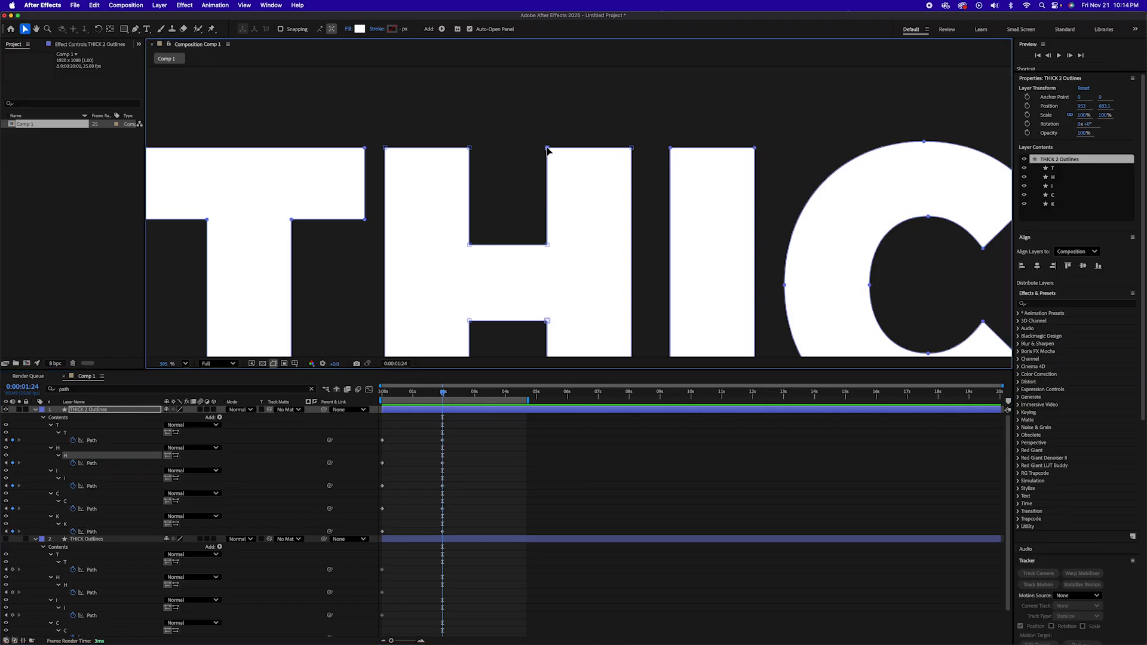
pyautogui.rightClick(548, 150)
pyautogui.moveTo(582, 164)
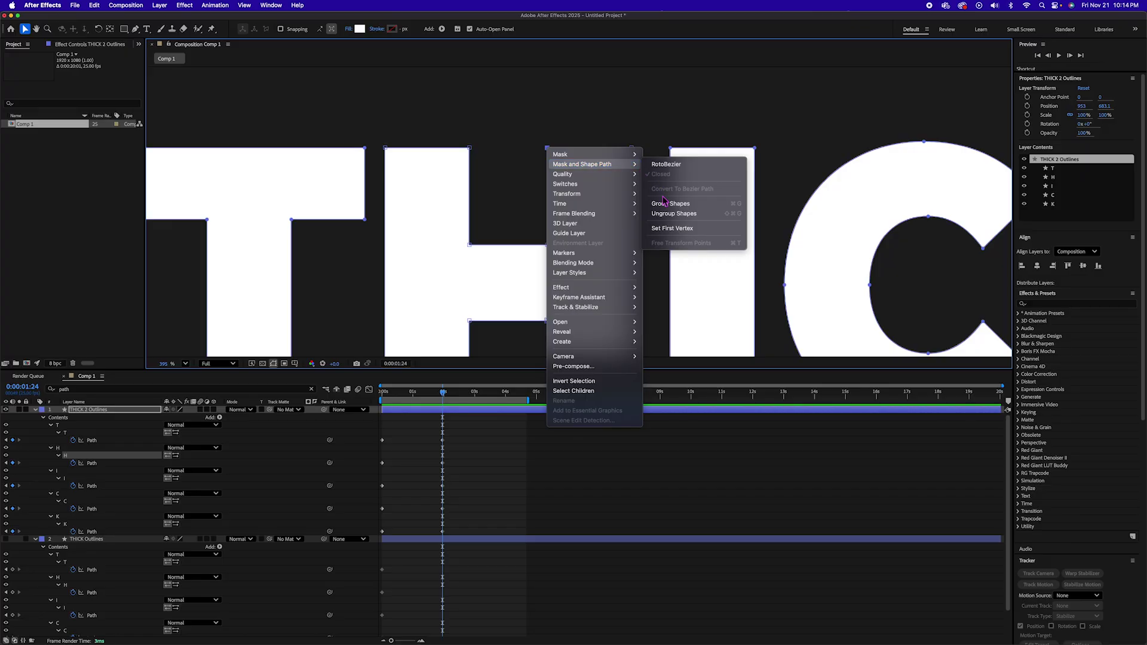
pyautogui.click(668, 230)
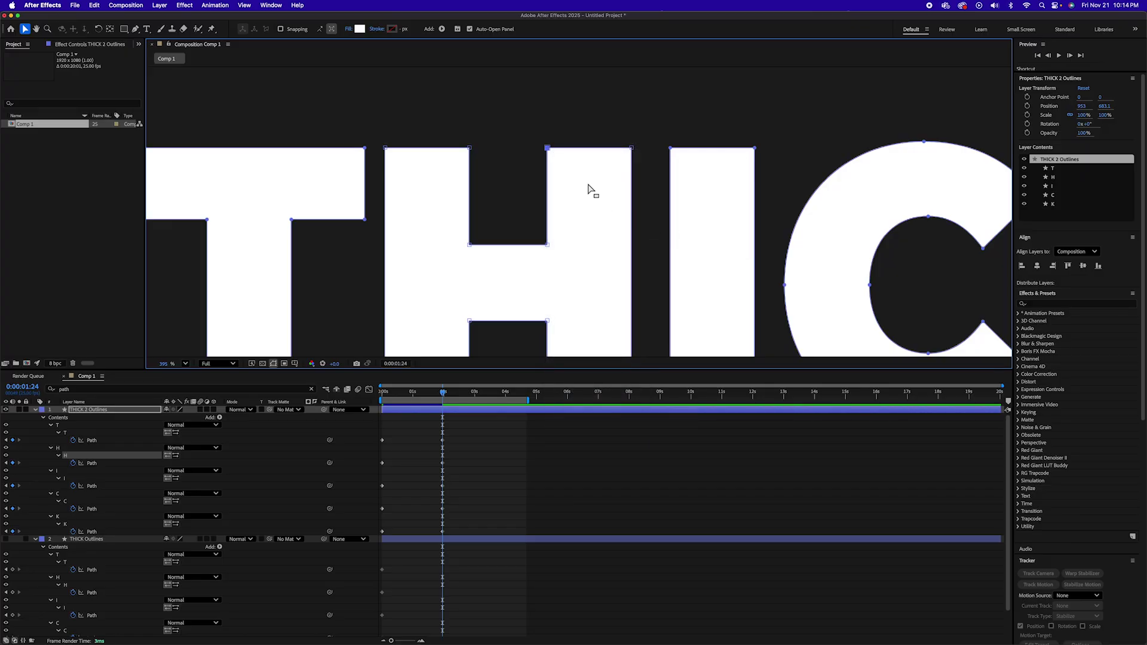
# Ease the five Path keyframes at 0:00:01:24 by lengthening their incoming speed-graph influence, and preview the motion
pyautogui.moveTo(441, 395)
pyautogui.mouseDown()
pyautogui.moveTo(364, 388)
pyautogui.moveTo(433, 393)
pyautogui.mouseUp()
pyautogui.moveTo(482, 421); pyautogui.dragTo(435, 540)
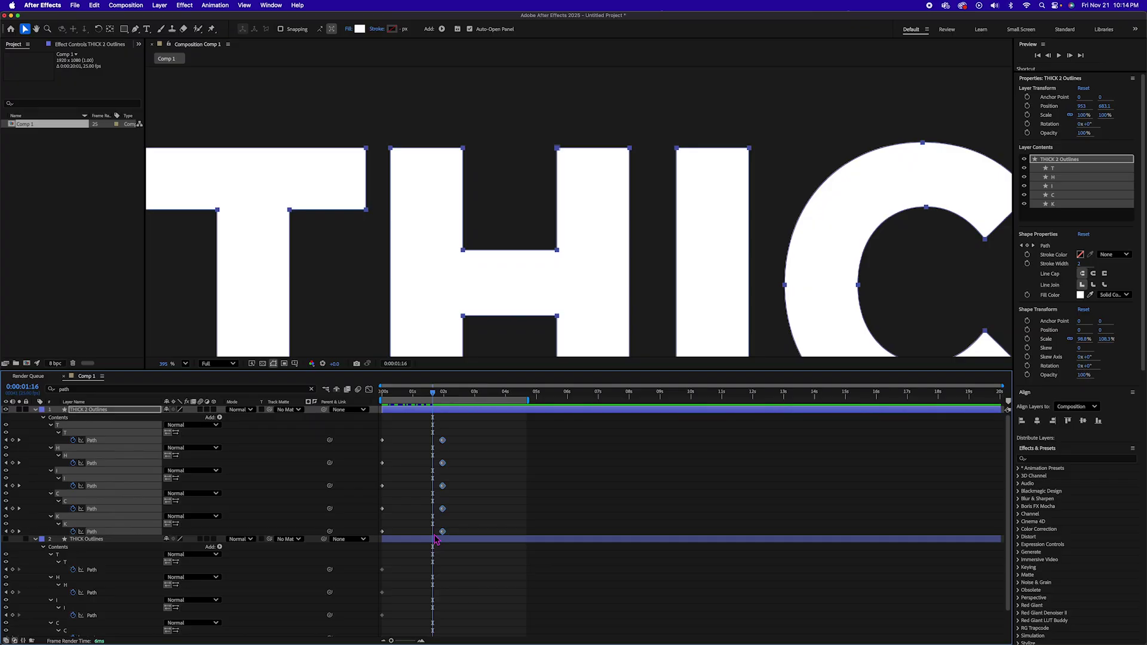
pyautogui.click(369, 389)
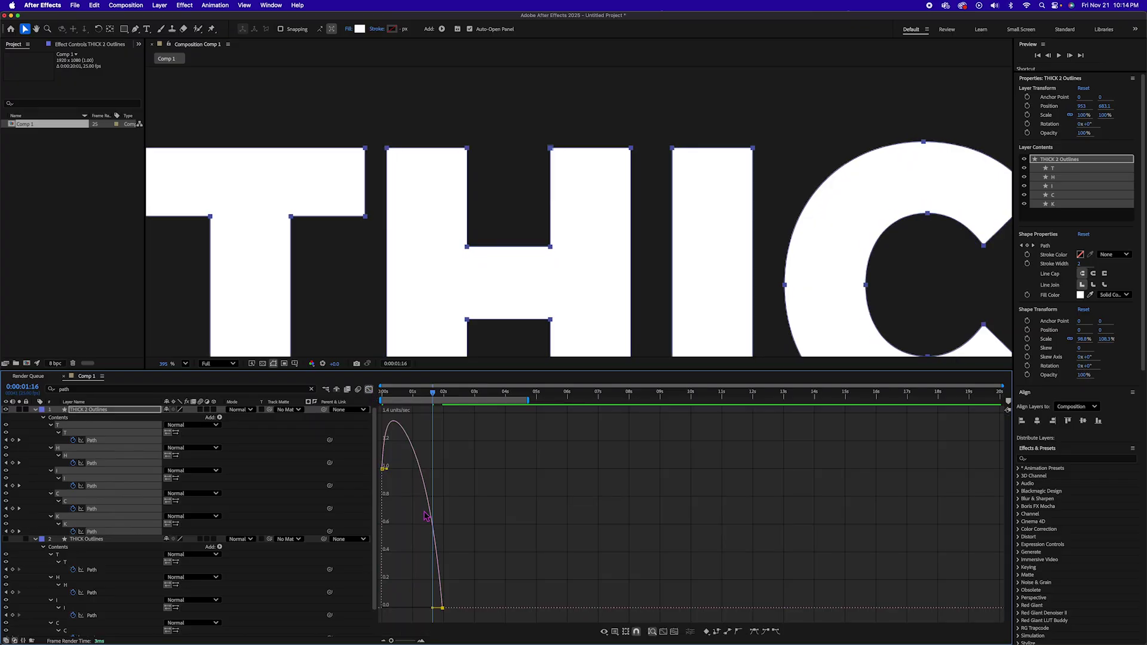
pyautogui.moveTo(433, 608); pyautogui.dragTo(421, 607)
pyautogui.press('space')
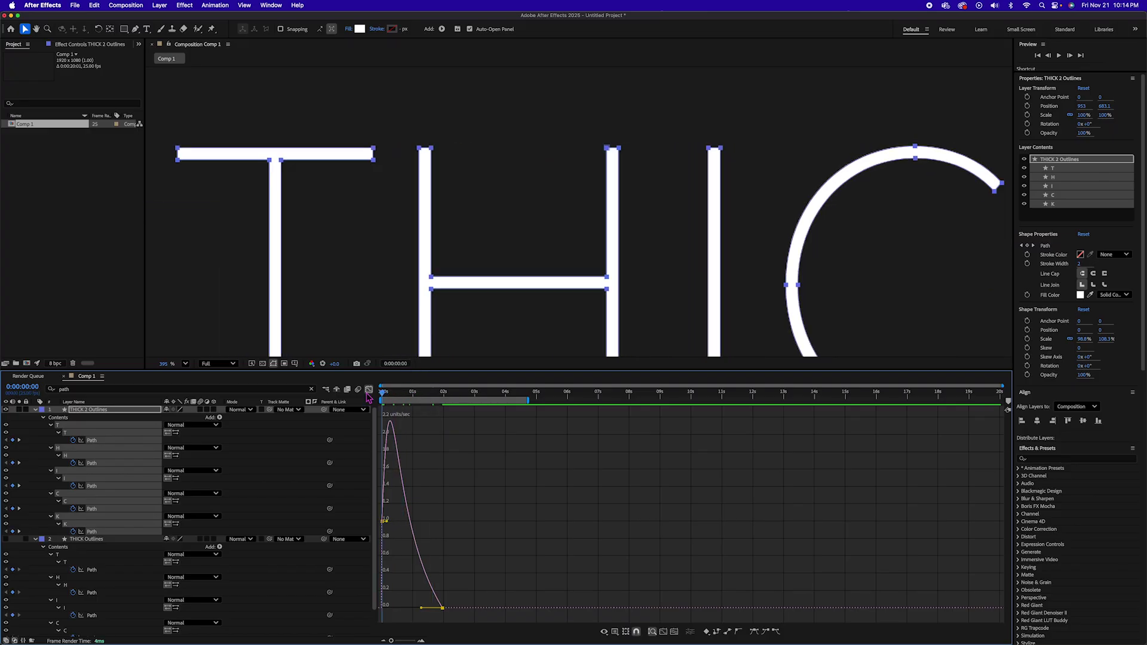
pyautogui.press('space')
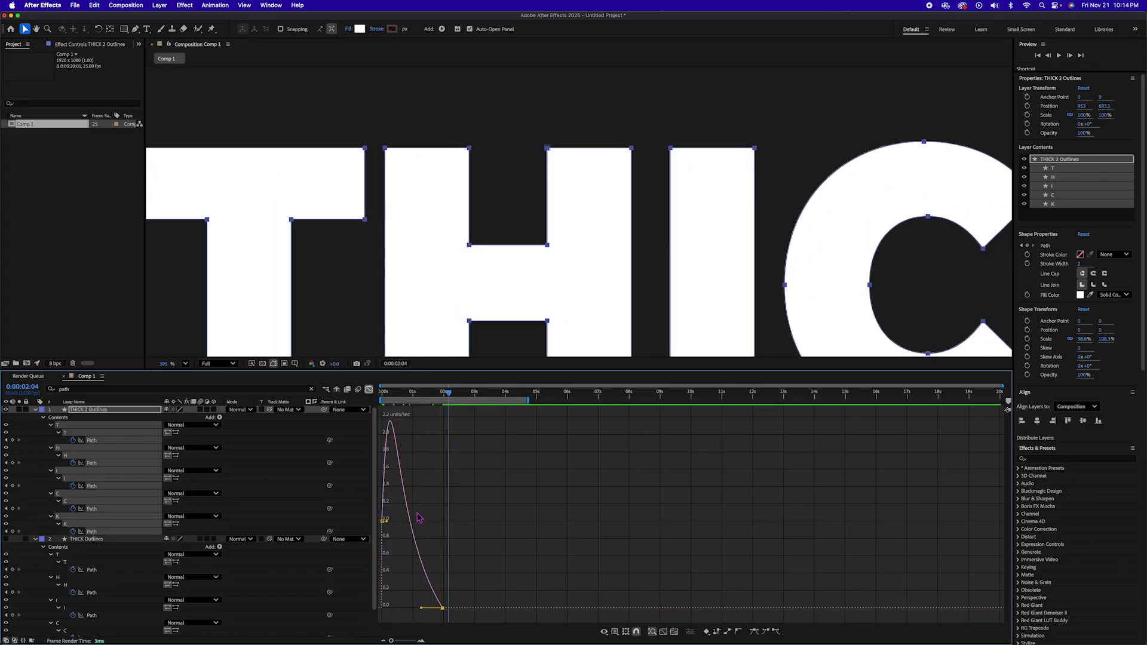
# Duplicate the five starting Path keyframes of THICK 2 Outlines at 0:00:04:00 so the word returns to thin
pyautogui.hotkey('shift', 'F3')
pyautogui.moveTo(404, 425); pyautogui.dragTo(333, 543)
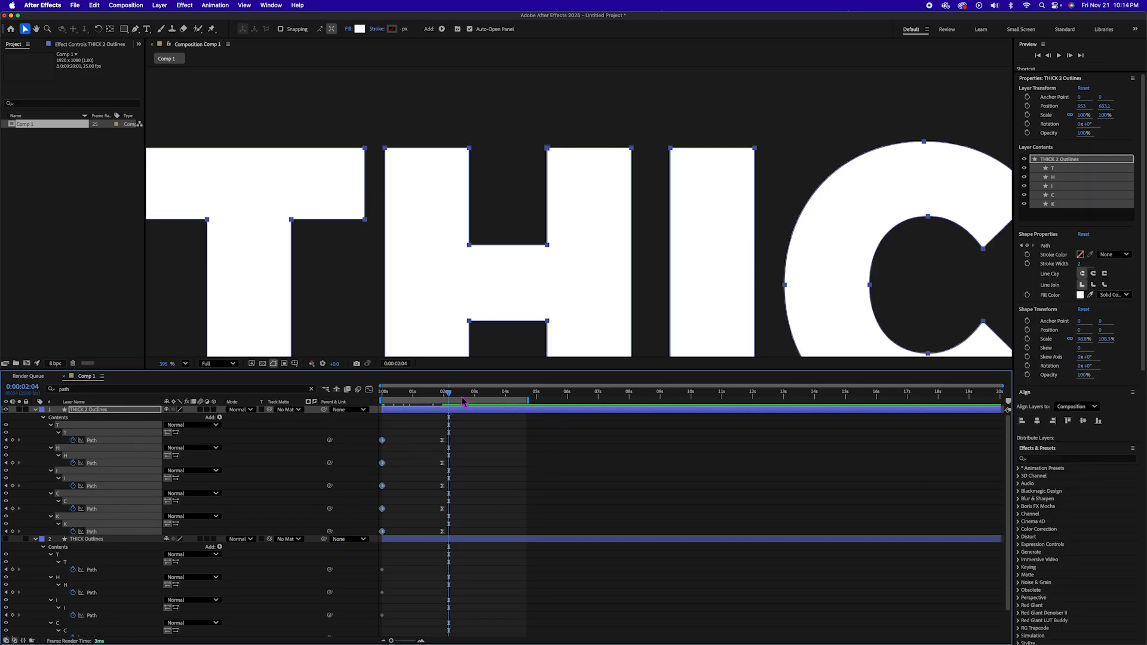
pyautogui.moveTo(507, 401)
pyautogui.mouseDown()
pyautogui.moveTo(522, 401)
pyautogui.moveTo(509, 401)
pyautogui.mouseUp()
# Lengthen the speed-graph influence on both sides of the middle Path keyframes evenly, and preview the thin-thick-thin animation
pyautogui.hotkey('shift', 'F3')
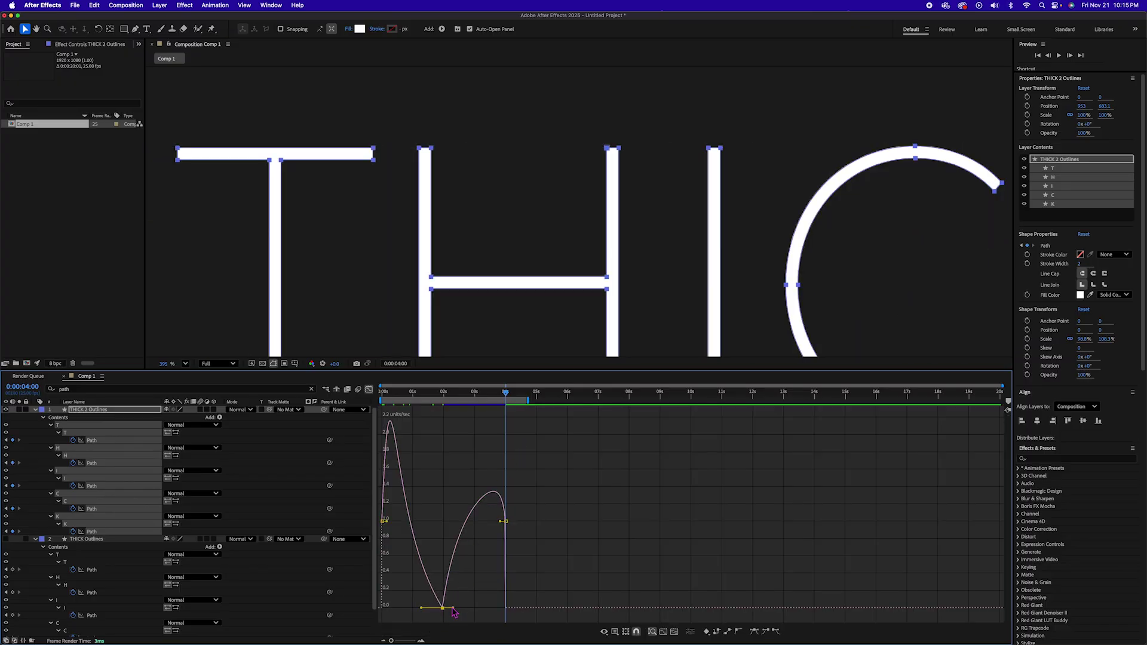
pyautogui.moveTo(454, 608); pyautogui.dragTo(410, 608)
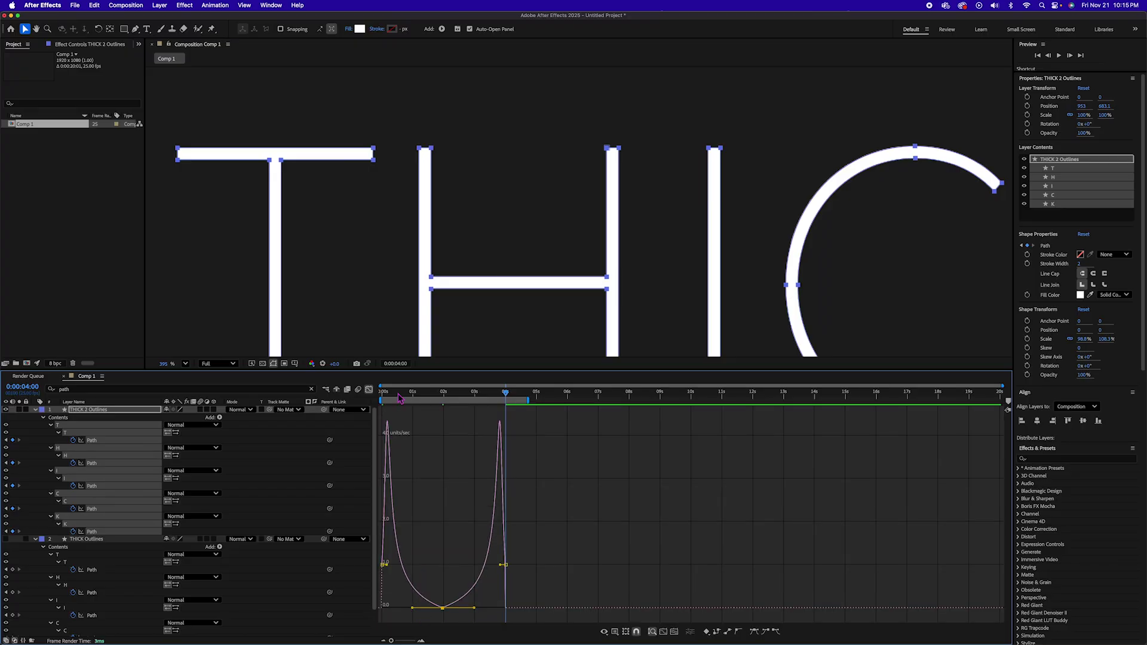
pyautogui.moveTo(389, 395); pyautogui.dragTo(379, 394)
pyautogui.press('space')
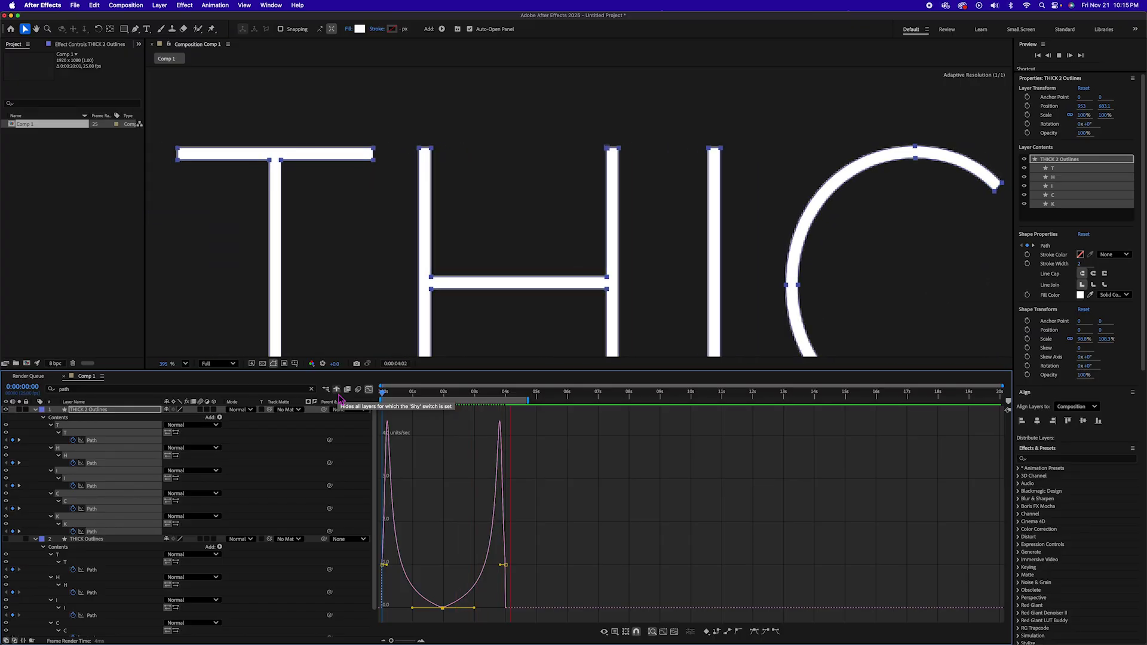
pyautogui.click(369, 389)
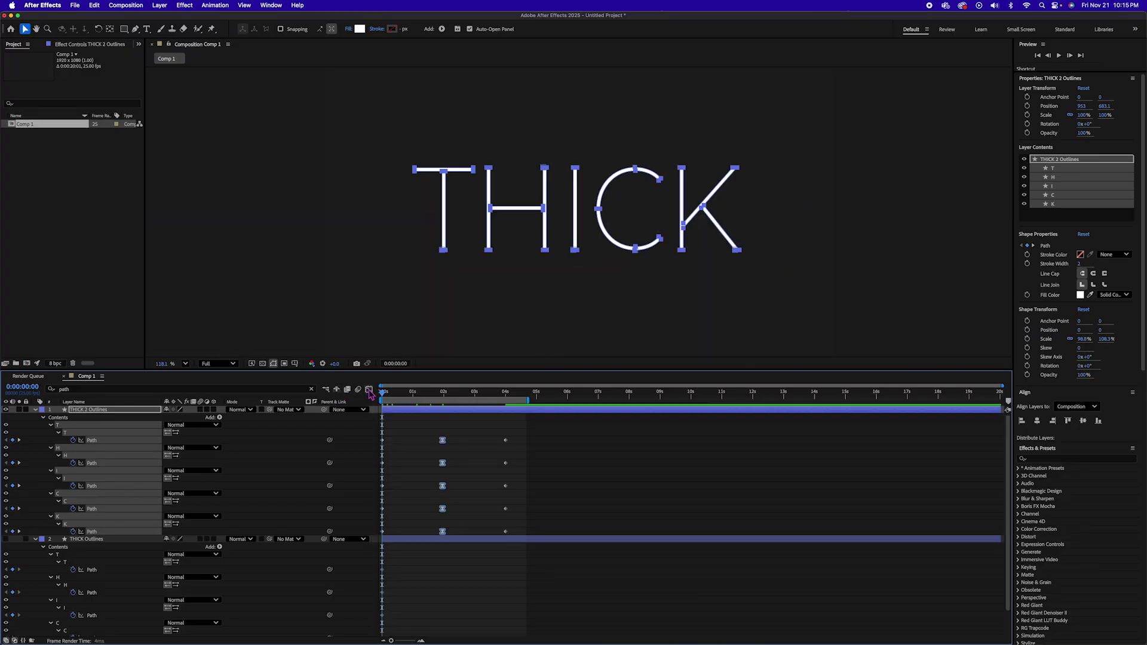
# Delete the THICK Outlines layer and preview the remaining letter animation
pyautogui.click(87, 541)
pyautogui.press('Delete')
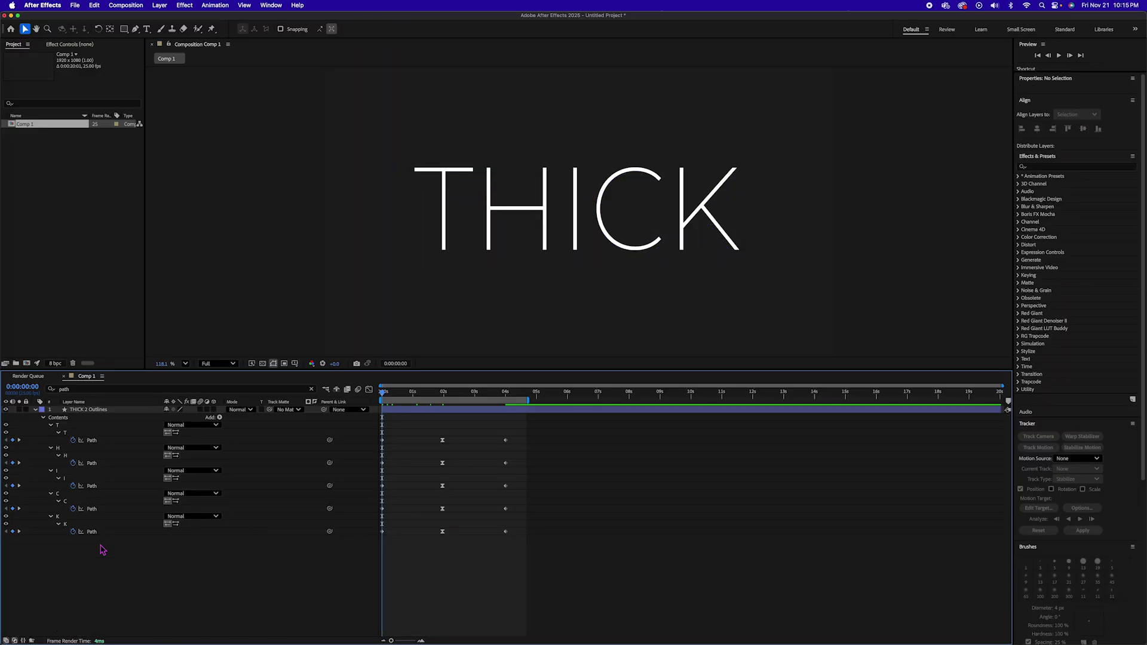
pyautogui.press('space')
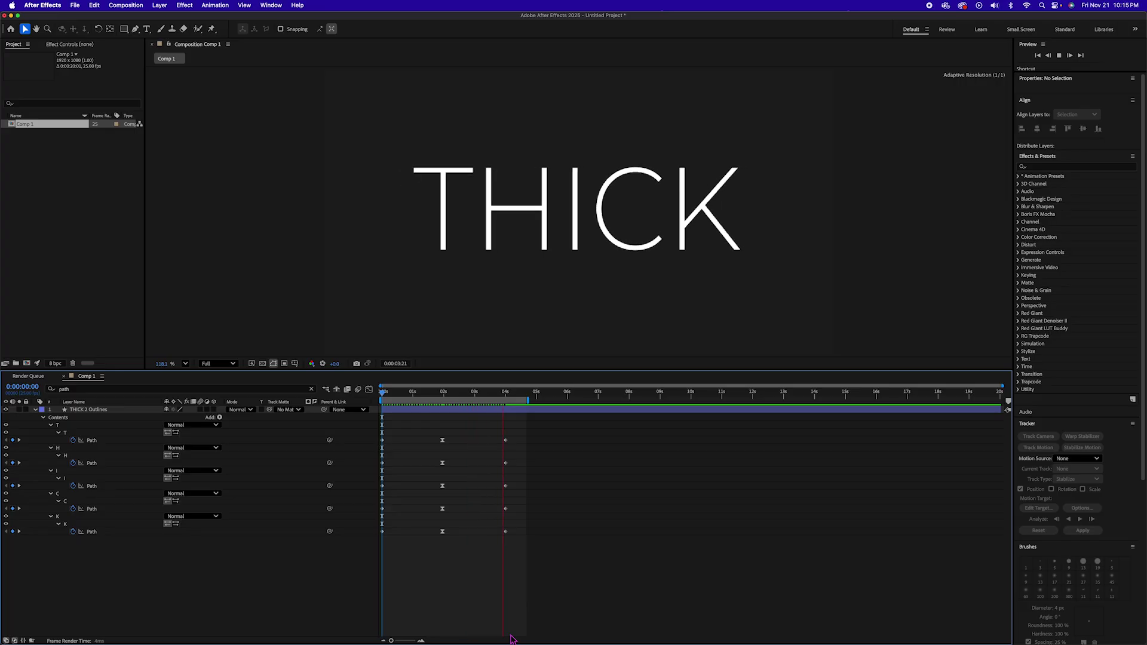
pyautogui.press('space')
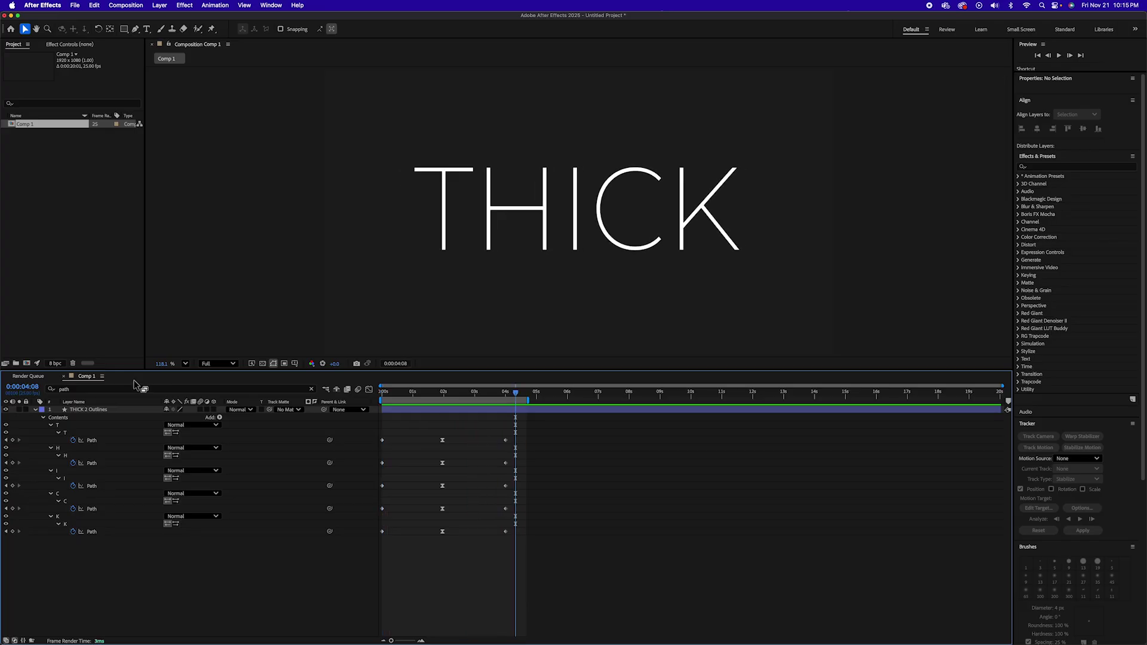
# Create a new composition with the HD 1920x1080 25 fps preset and add the text LIGHT in Bebas Regular
pyautogui.click(26, 363)
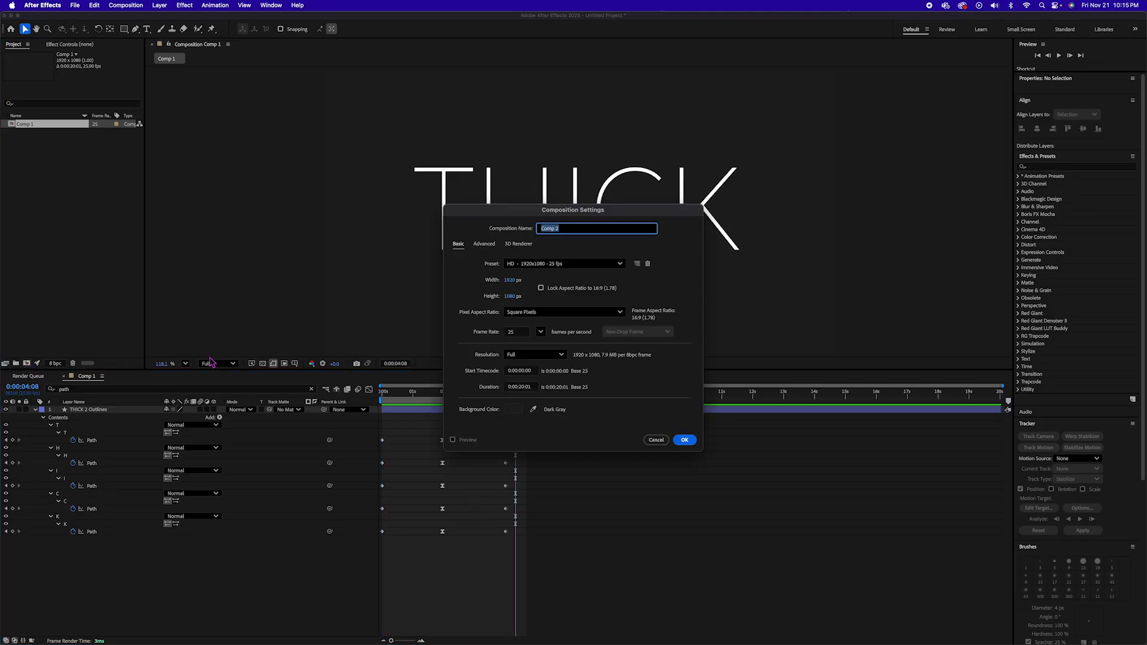
pyautogui.click(692, 441)
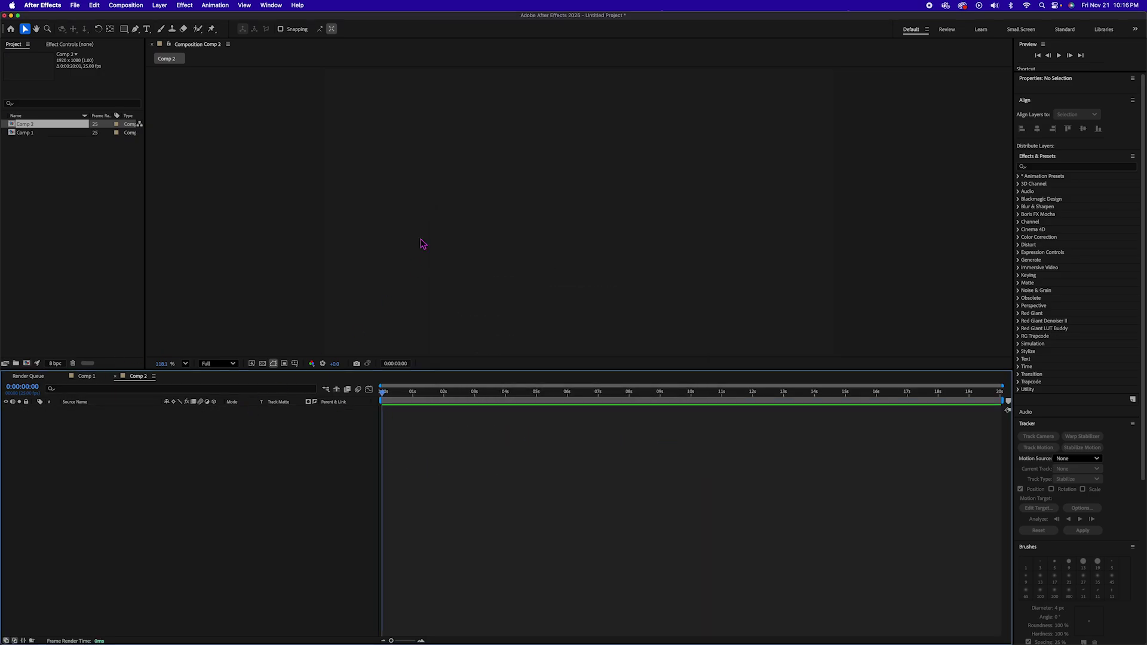
pyautogui.press('super+t')
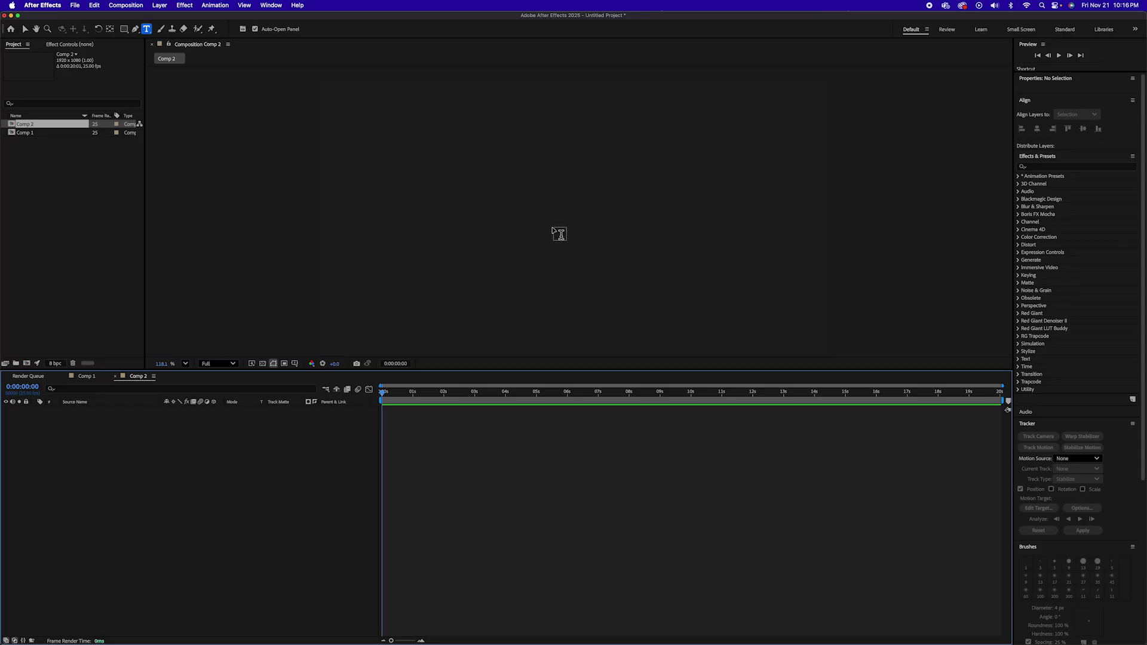
pyautogui.click(533, 230)
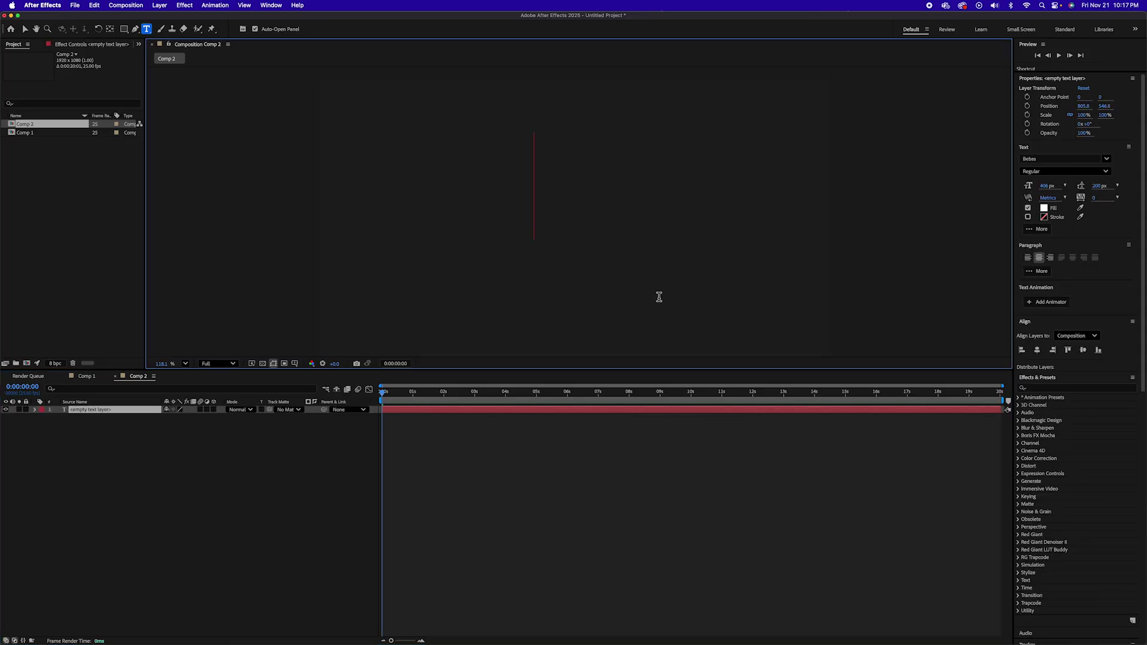
pyautogui.click(1034, 158)
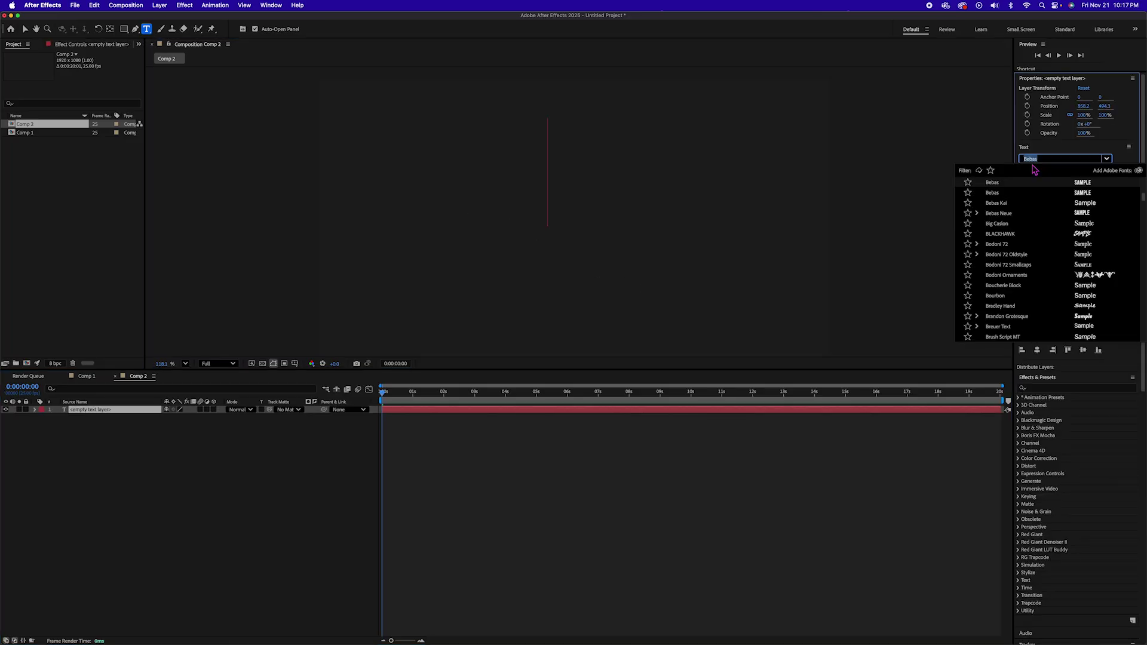
pyautogui.click(991, 184)
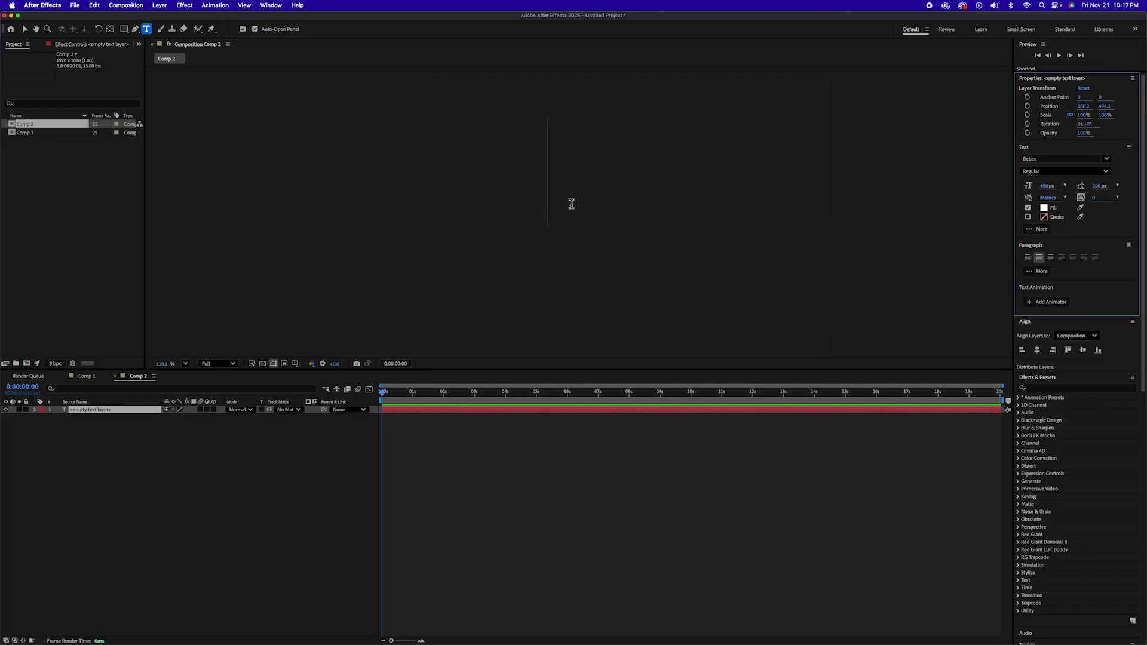
pyautogui.write('L')
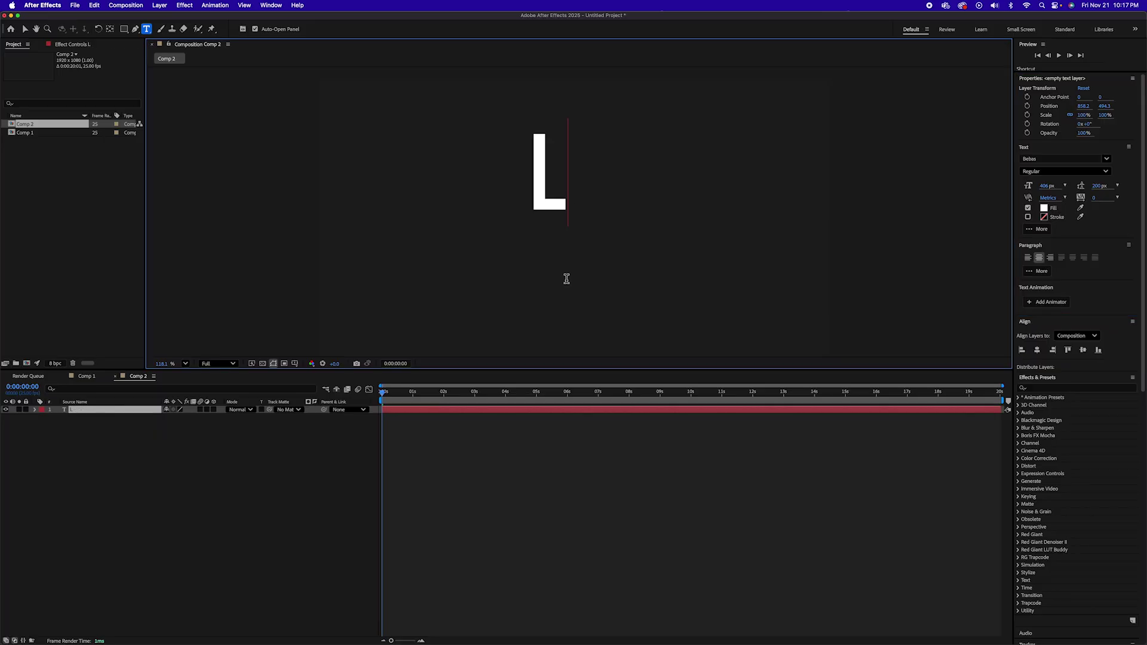
pyautogui.write('IGHT')
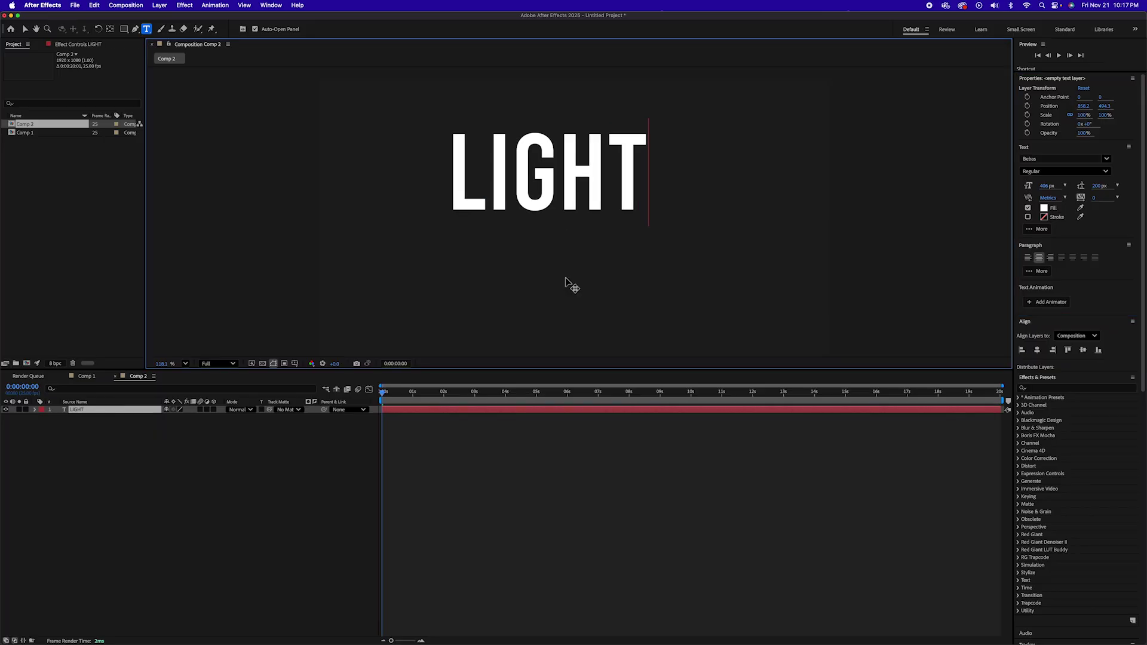
pyautogui.click(495, 473)
pyautogui.press('v')
# Set the LIGHT text's font size to 604 px and centre the layer horizontally and vertically in the composition
pyautogui.moveTo(646, 211); pyautogui.dragTo(679, 228)
pyautogui.press('super+z')
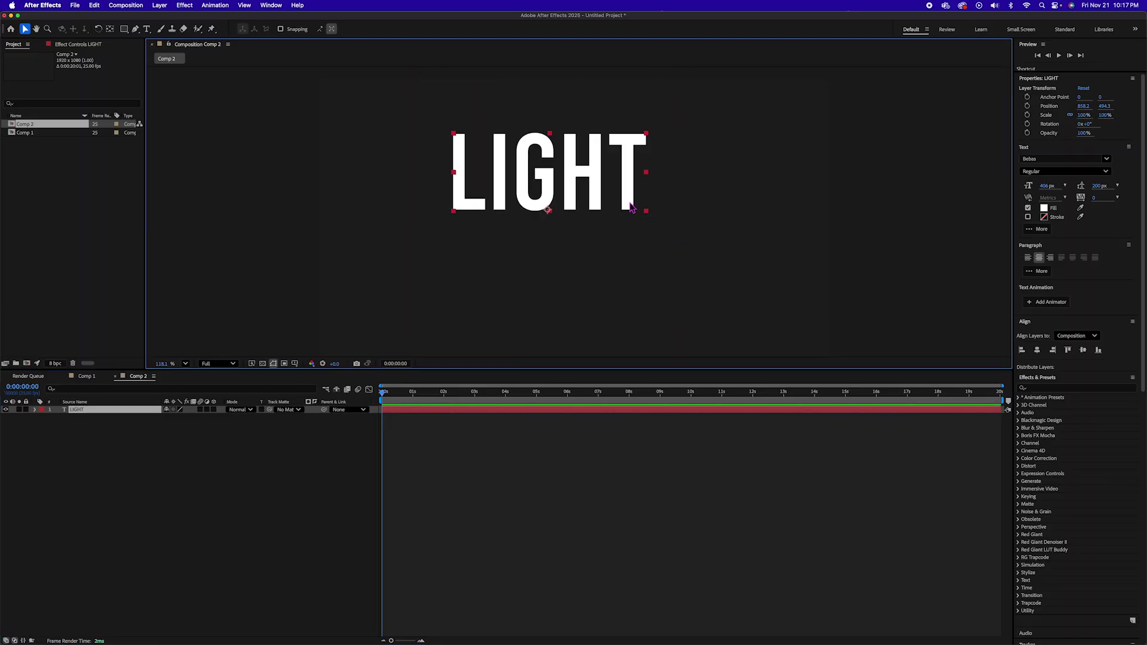
pyautogui.moveTo(1047, 185); pyautogui.dragTo(1146, 186)
pyautogui.moveTo(633, 144); pyautogui.dragTo(625, 197)
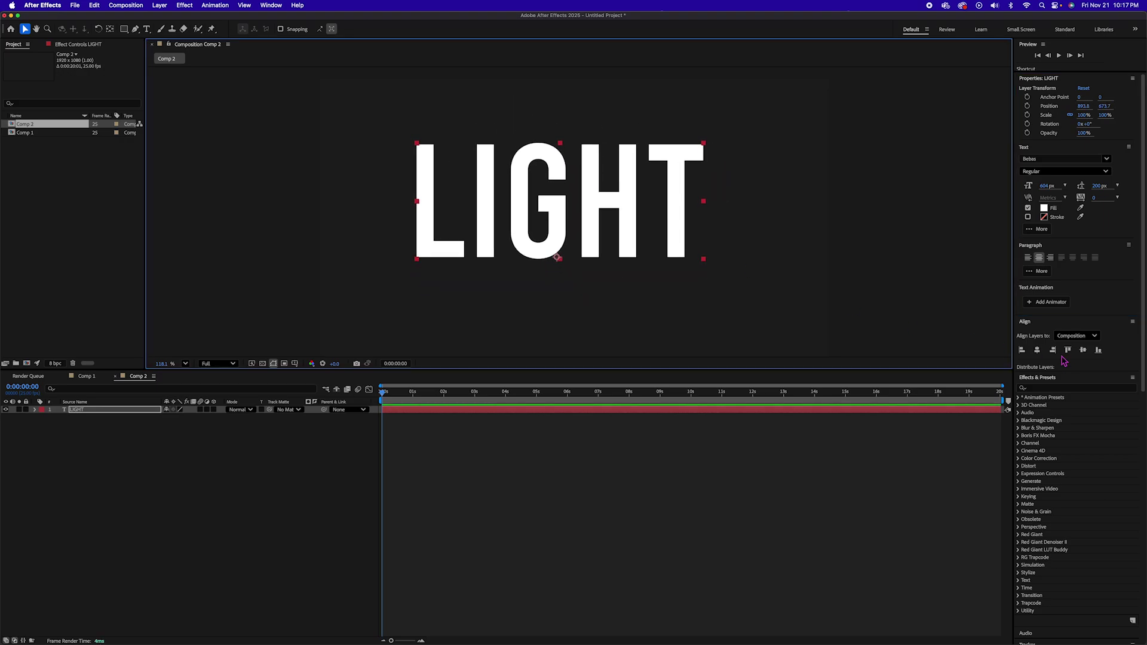
pyautogui.click(1037, 351)
pyautogui.click(1083, 351)
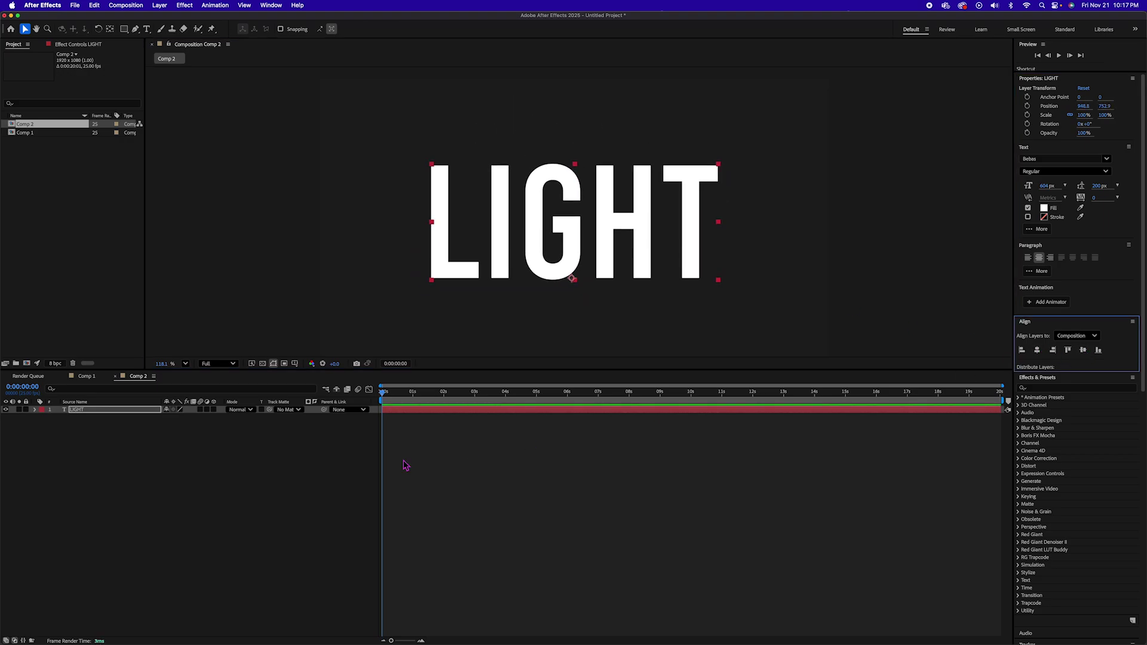
# Create shapes from the LIGHT text and delete the original text layer
pyautogui.rightClick(78, 411)
pyautogui.moveTo(103, 412)
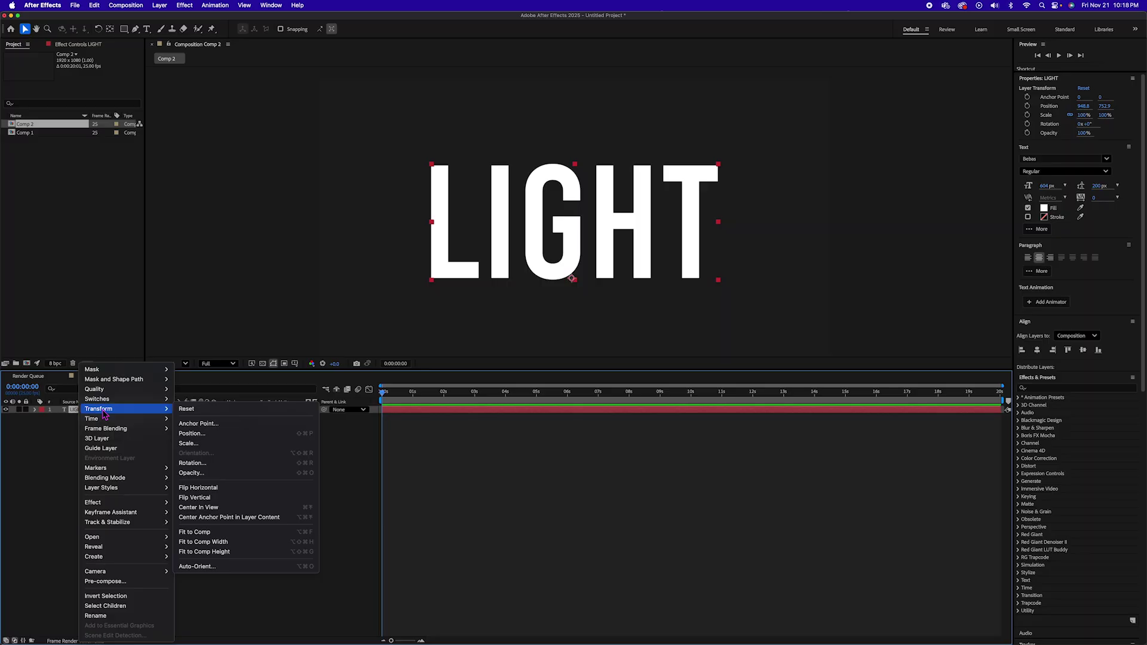
pyautogui.moveTo(110, 559)
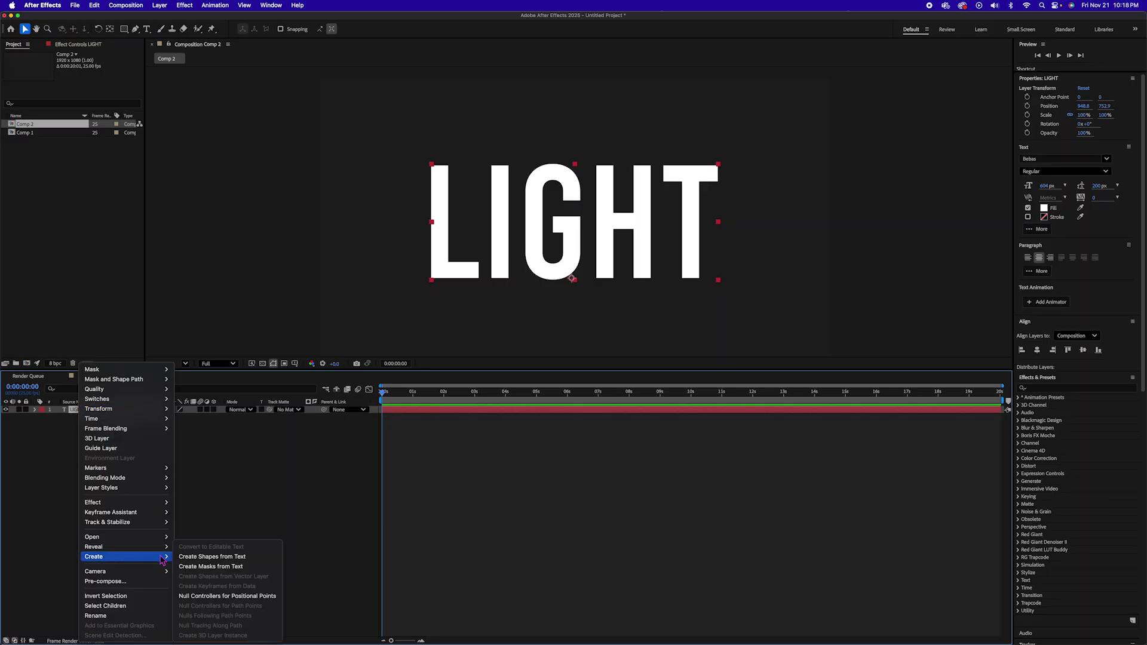
pyautogui.click(215, 556)
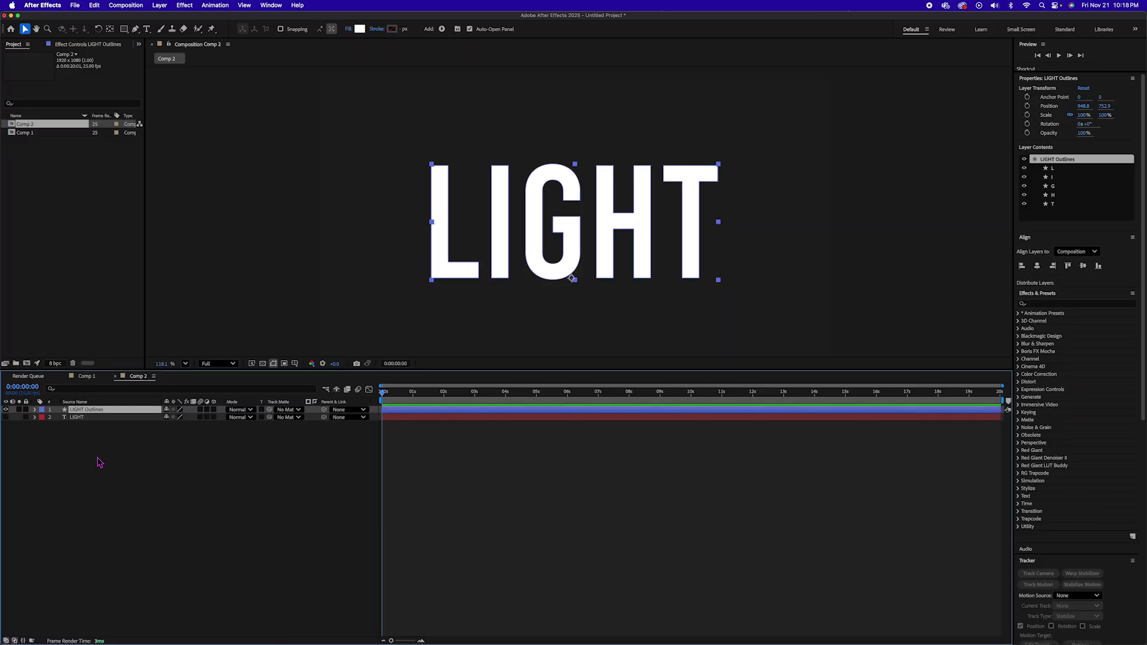
pyautogui.click(77, 417)
pyautogui.press('Delete')
# Filter the LIGHT Outlines properties by "path" and start Path keyframes at 0 s for all five letters
pyautogui.click(35, 409)
pyautogui.click(42, 417)
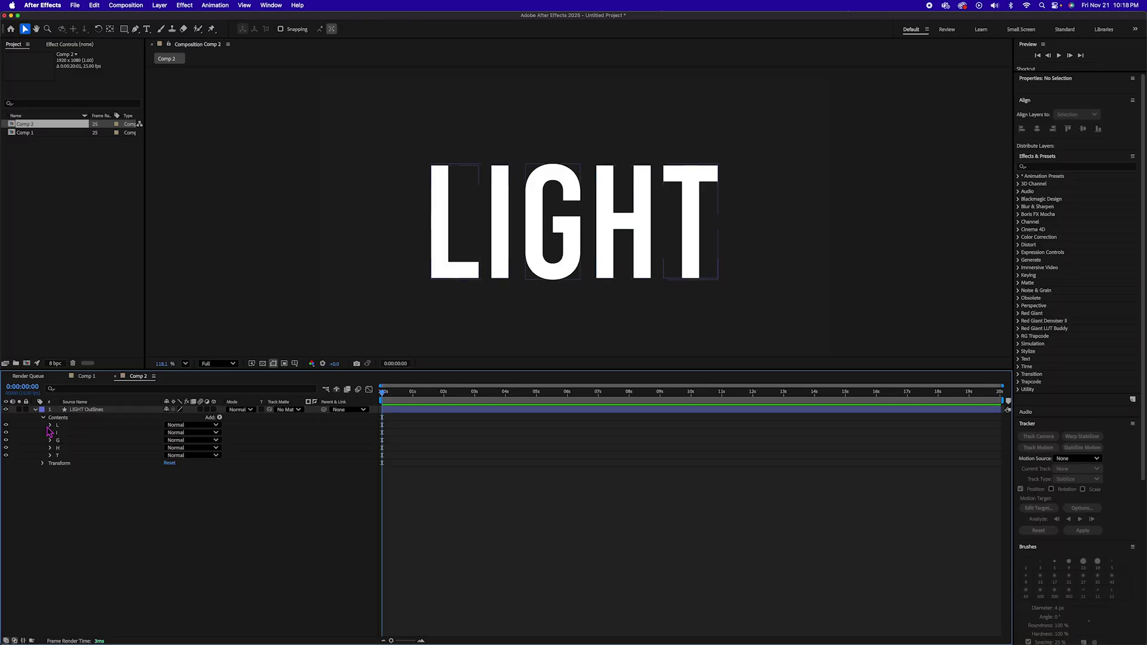
pyautogui.click(50, 425)
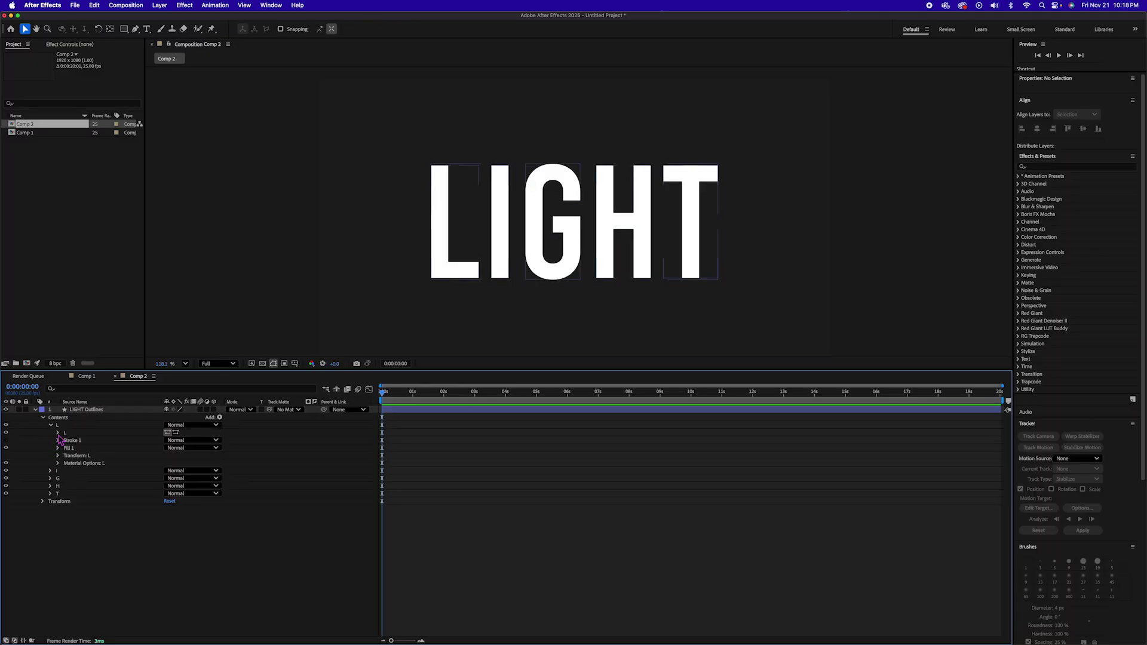
pyautogui.click(74, 418)
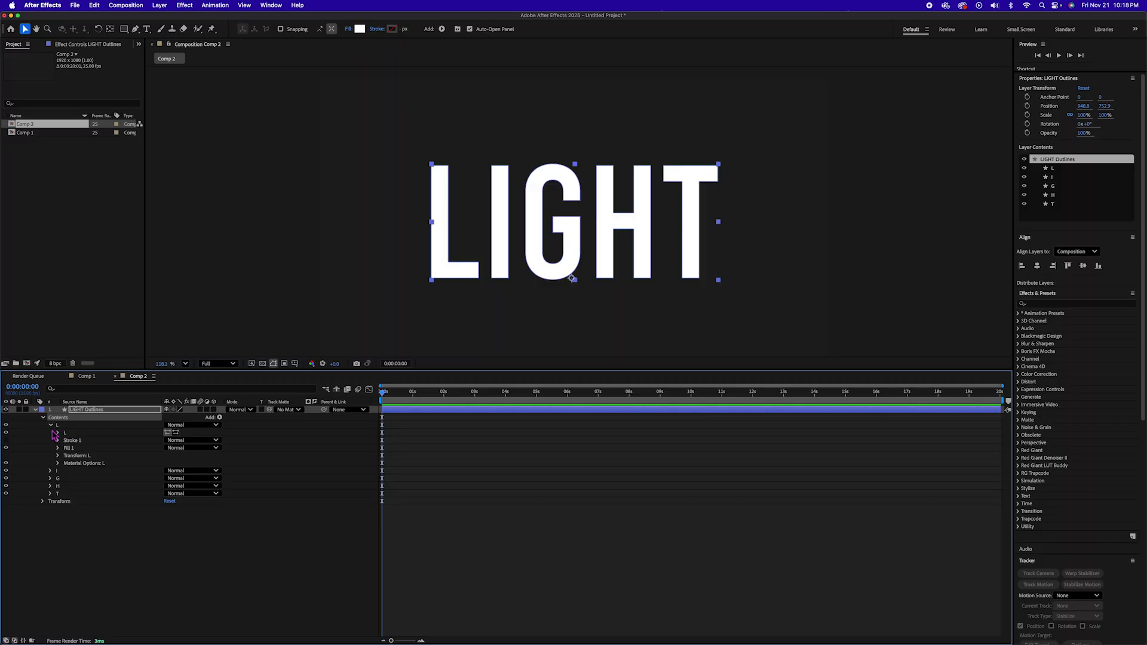
pyautogui.click(83, 391)
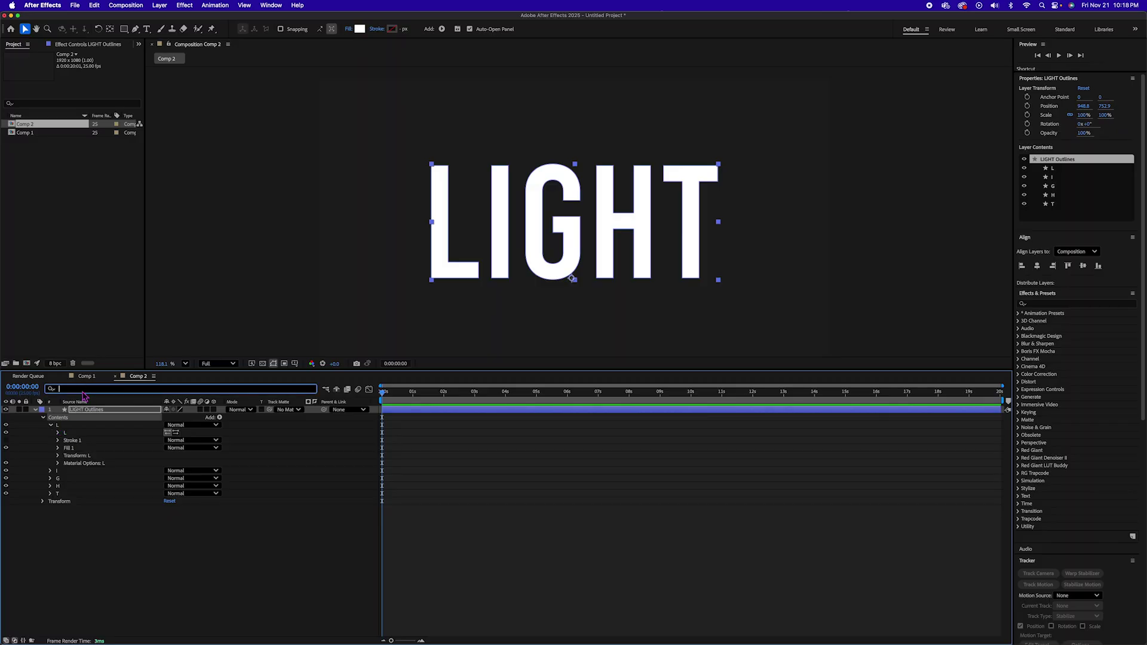
pyautogui.write('path')
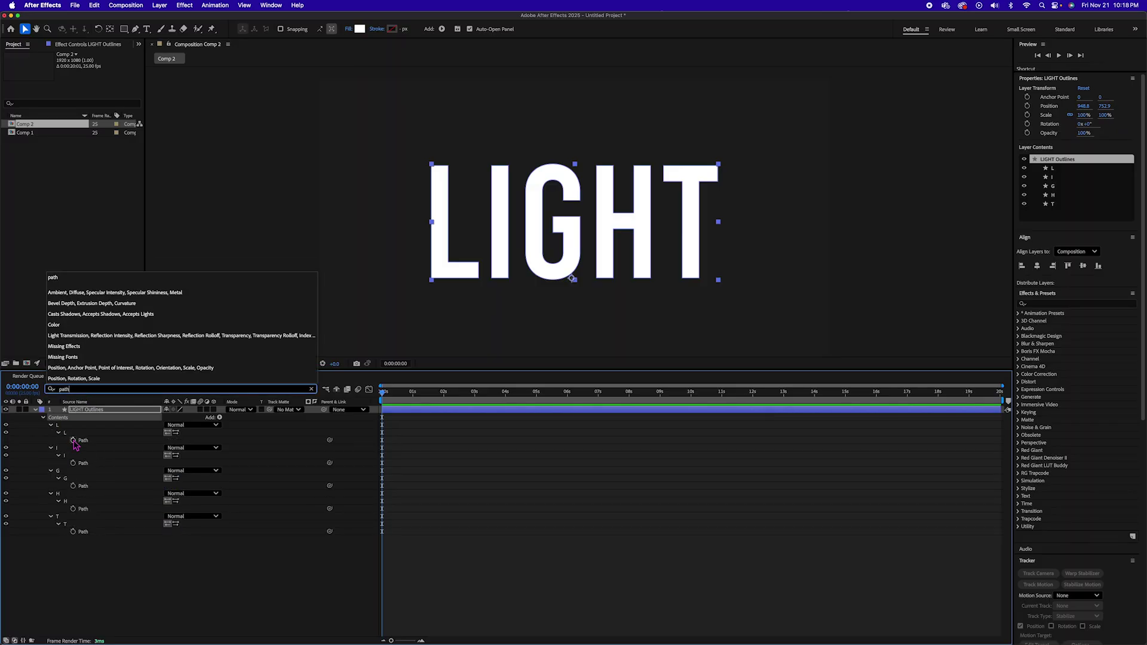
pyautogui.click(73, 440)
pyautogui.click(73, 463)
pyautogui.click(73, 485)
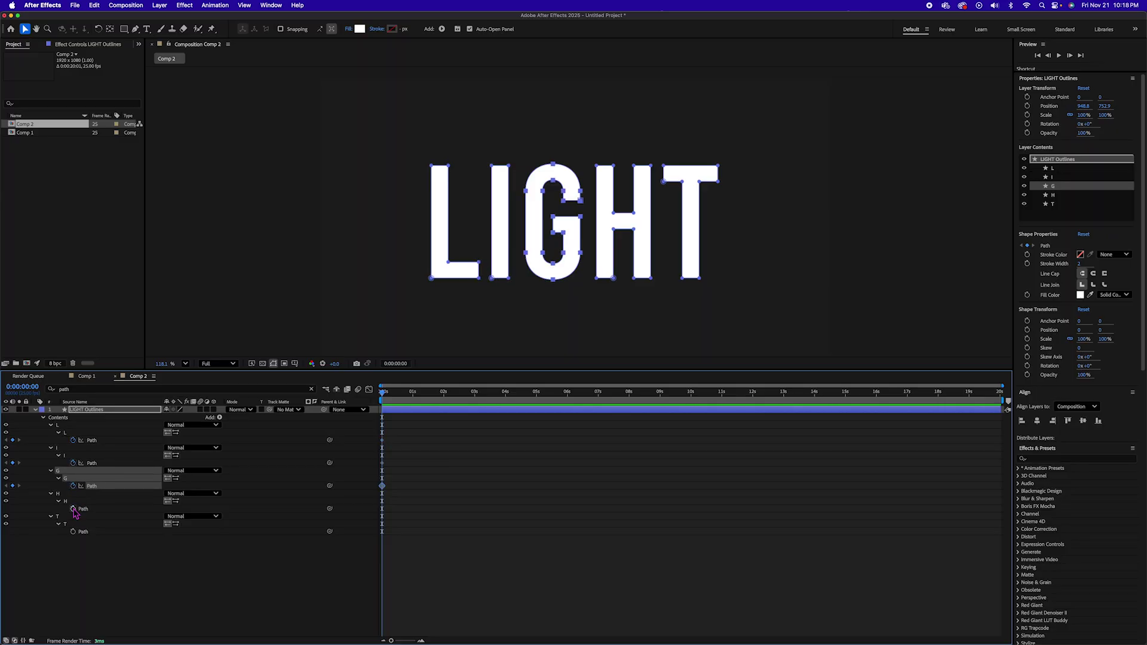
pyautogui.click(73, 508)
pyautogui.click(73, 531)
# Go to 2 s, show the rulers and place a horizontal guide well below the LIGHT letters
pyautogui.moveTo(450, 393); pyautogui.dragTo(444, 393)
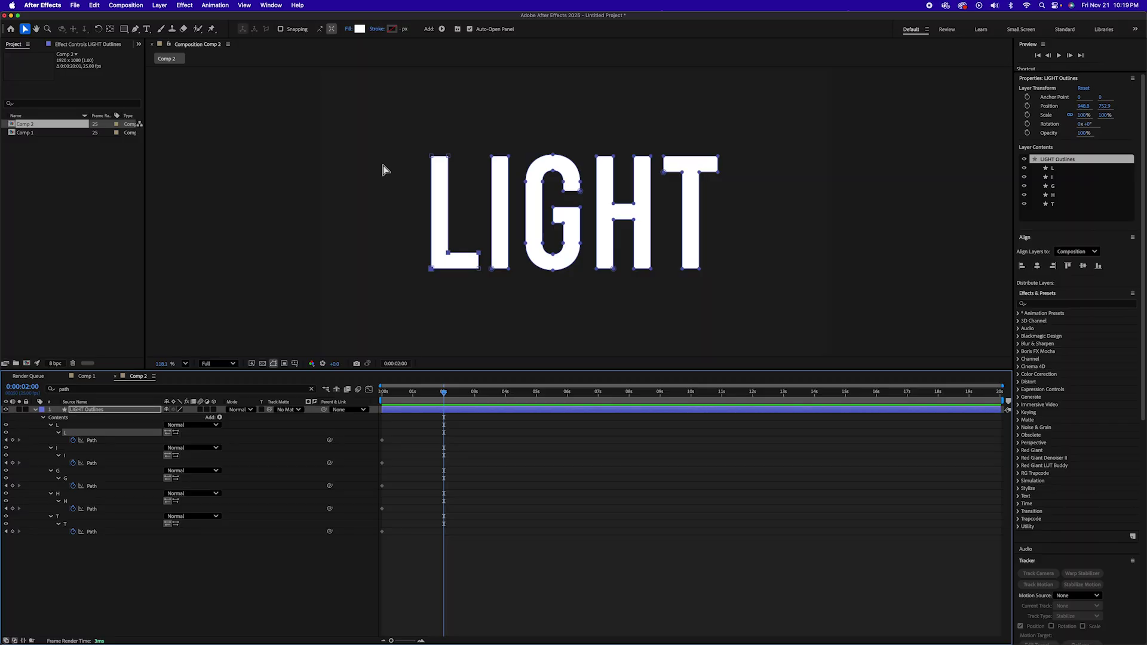
pyautogui.press('super+r')
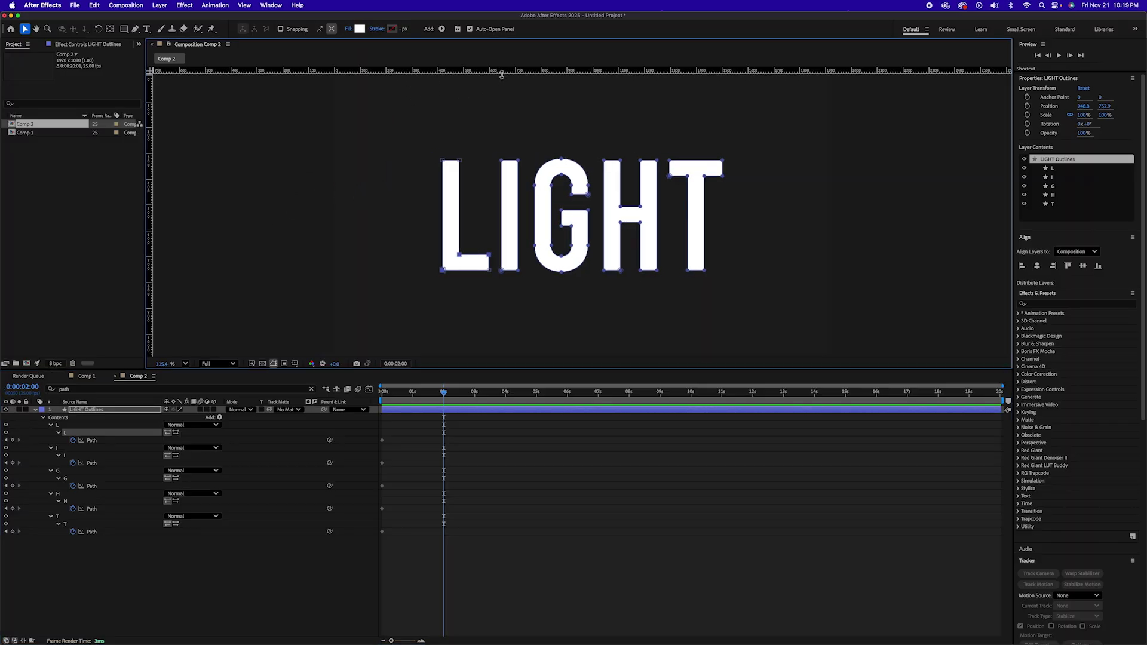
pyautogui.moveTo(501, 74); pyautogui.dragTo(501, 347)
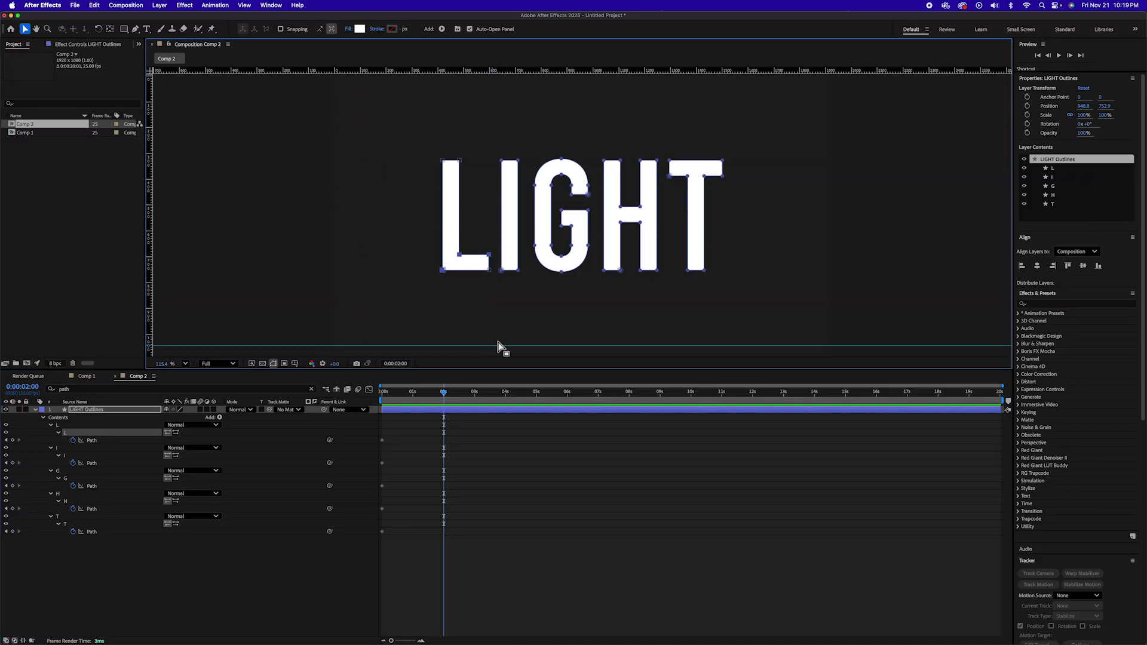
# Stretch the bottom points of all LIGHT letters down to the guide and lower the middle bars of the G and H
pyautogui.click(488, 270)
pyautogui.moveTo(444, 276); pyautogui.dragTo(550, 249)
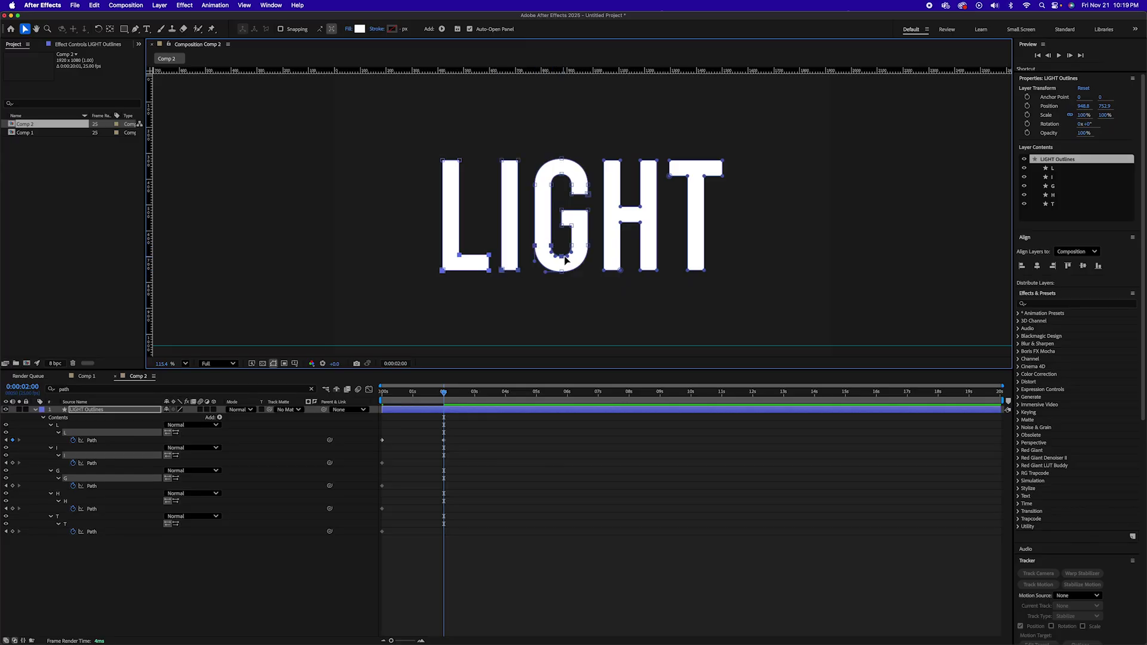
pyautogui.moveTo(571, 244); pyautogui.dragTo(717, 242)
pyautogui.moveTo(704, 270); pyautogui.dragTo(696, 346)
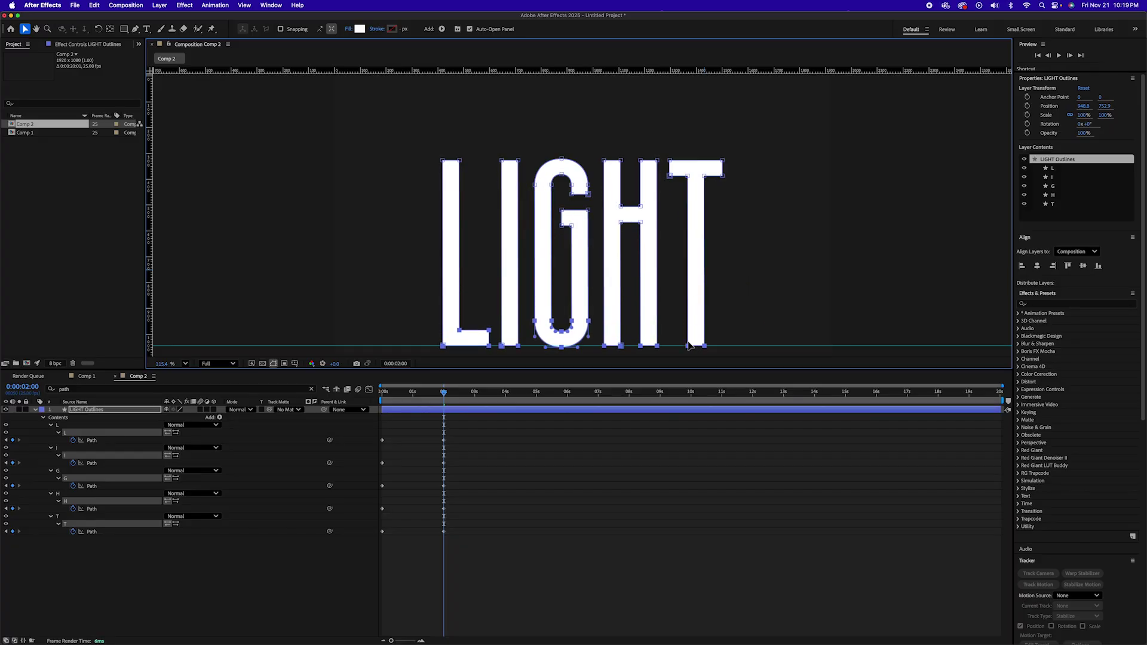
pyautogui.click(587, 212)
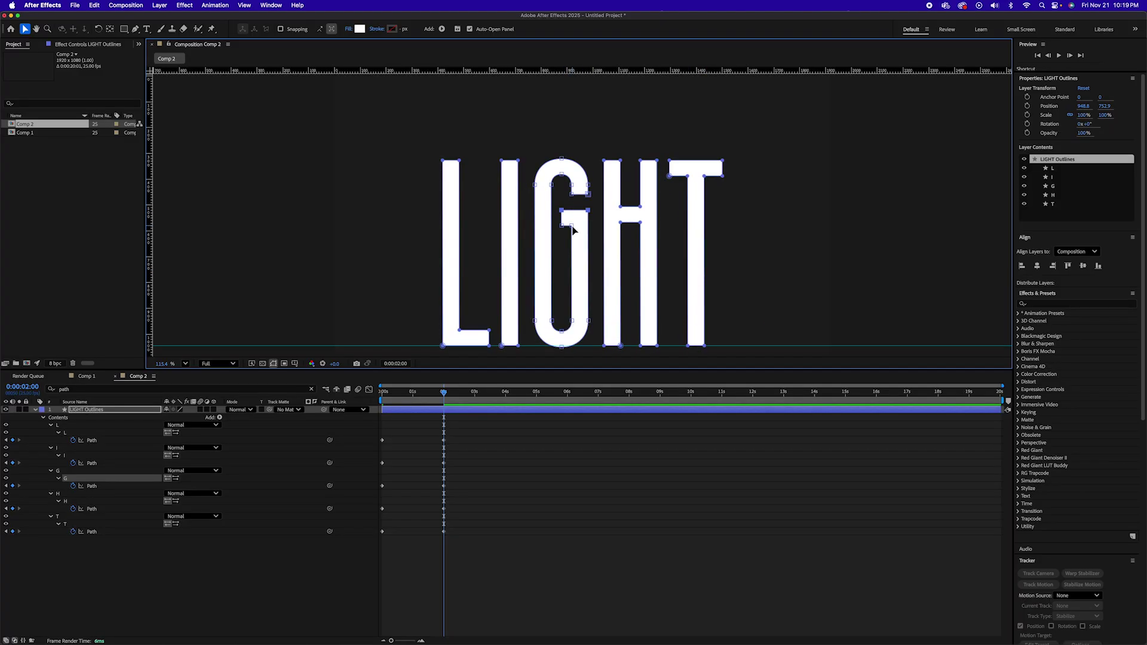
pyautogui.moveTo(639, 222); pyautogui.dragTo(639, 266)
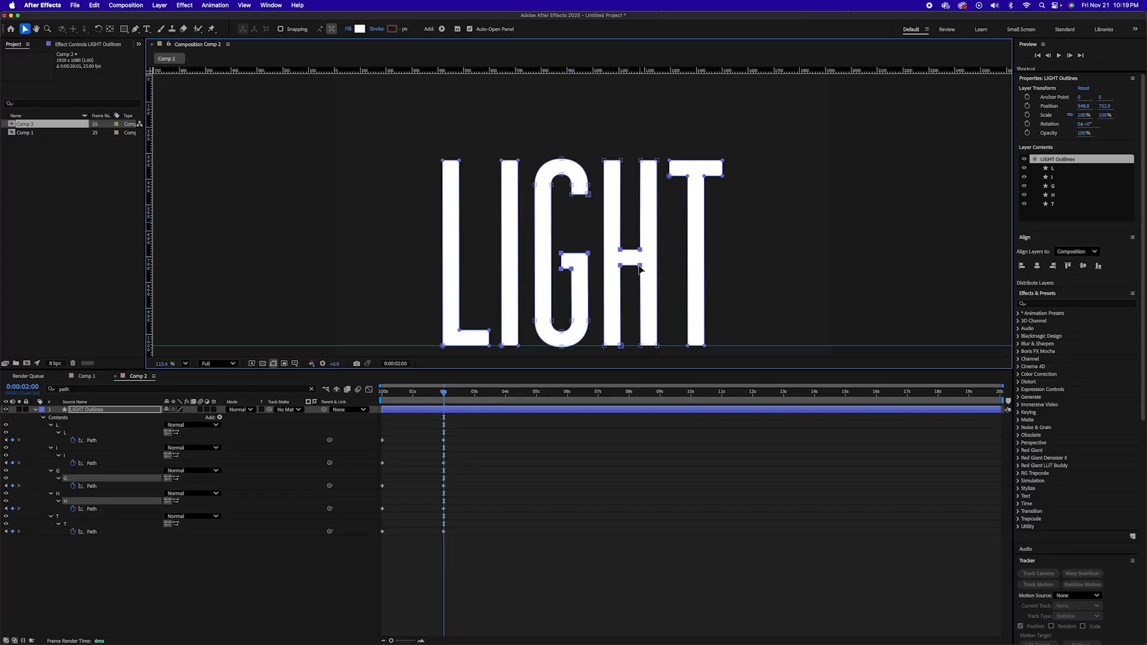
# Copy the starting Path keyframes of all five letters and paste them at 4 s
pyautogui.moveTo(393, 417); pyautogui.dragTo(387, 539)
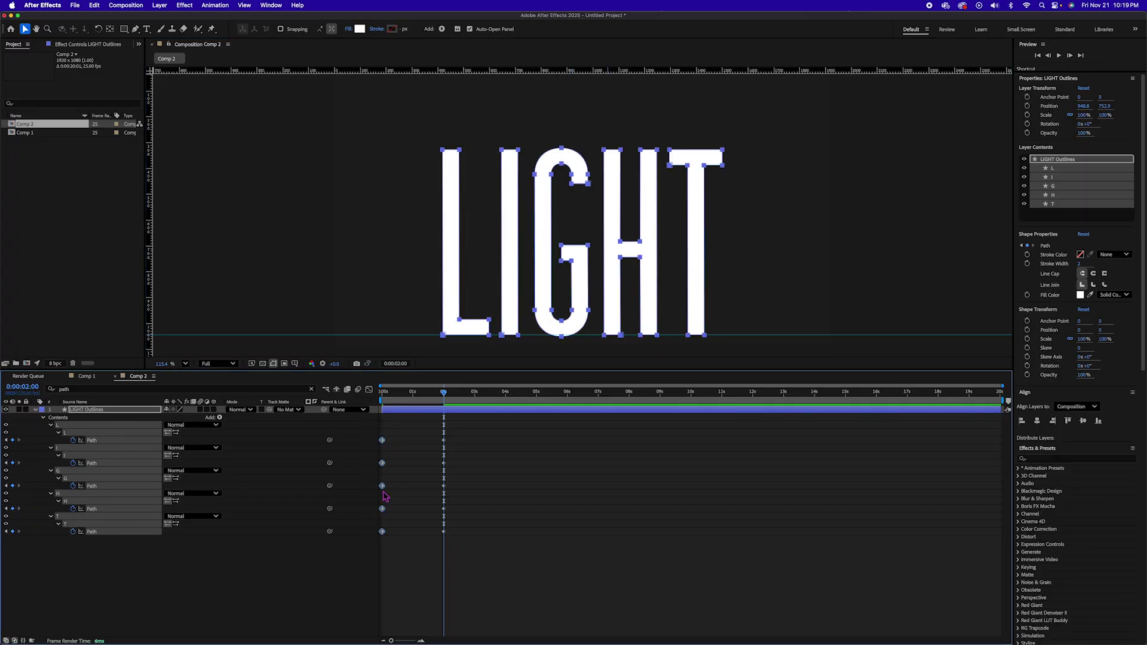
pyautogui.moveTo(442, 405); pyautogui.dragTo(493, 395)
pyautogui.hotkey('ctrl', 'v')
# Apply Easy Ease to the Path keyframes at 2 s and lengthen their influence on both sides in the speed graph
pyautogui.moveTo(460, 432); pyautogui.dragTo(424, 557)
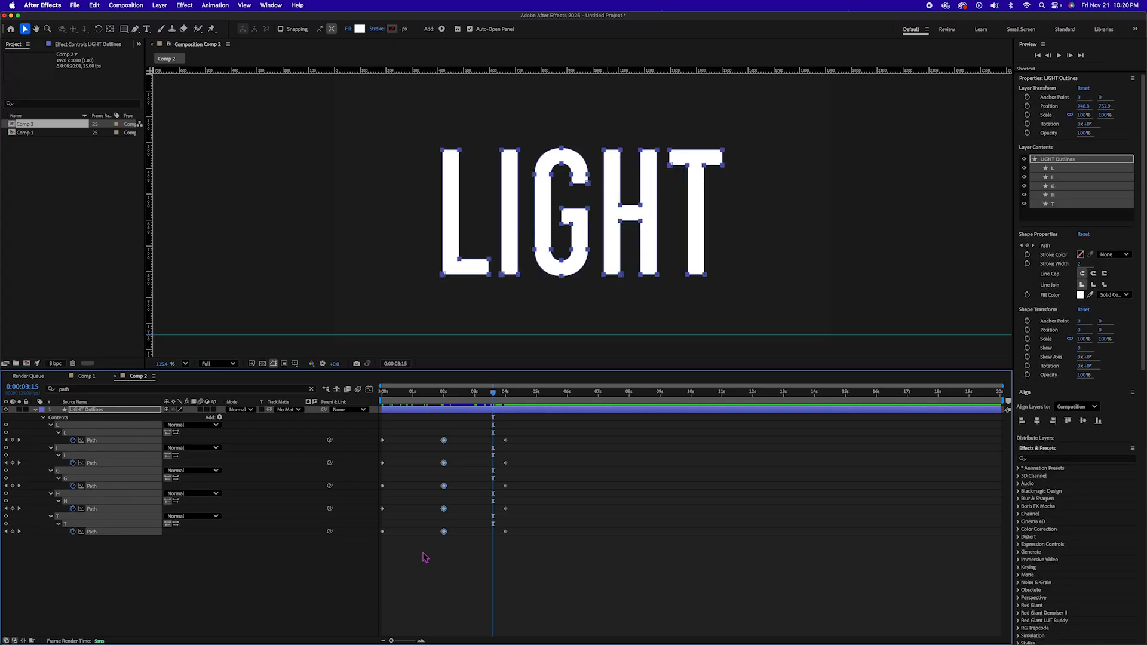
pyautogui.press('F9')
pyautogui.click(369, 390)
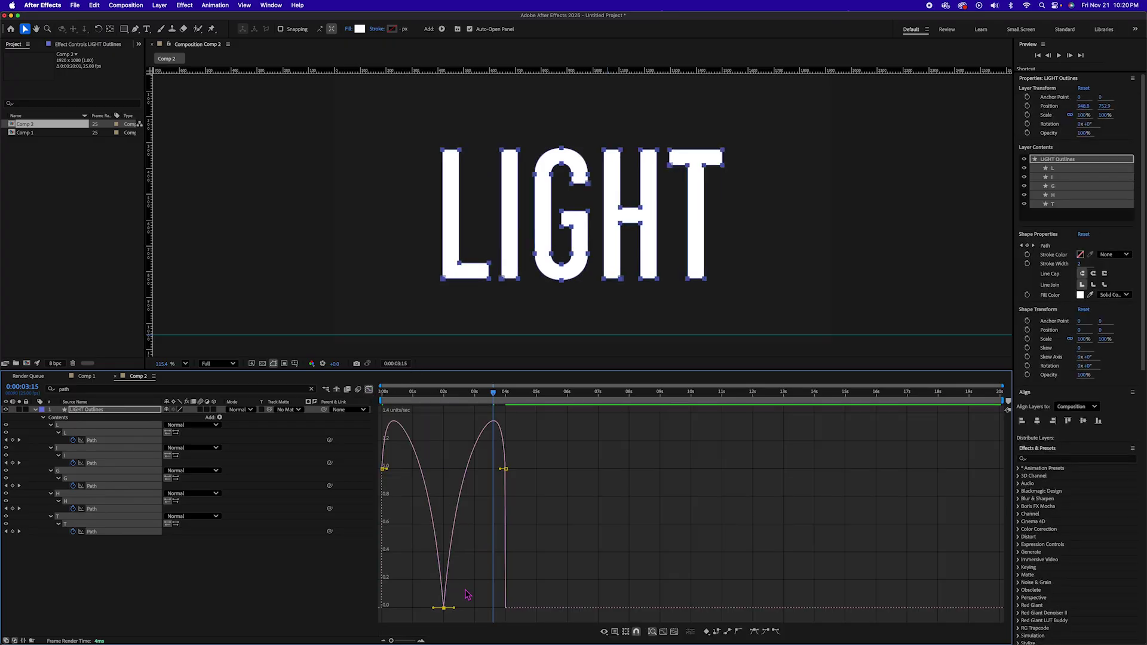
pyautogui.moveTo(454, 608); pyautogui.dragTo(412, 608)
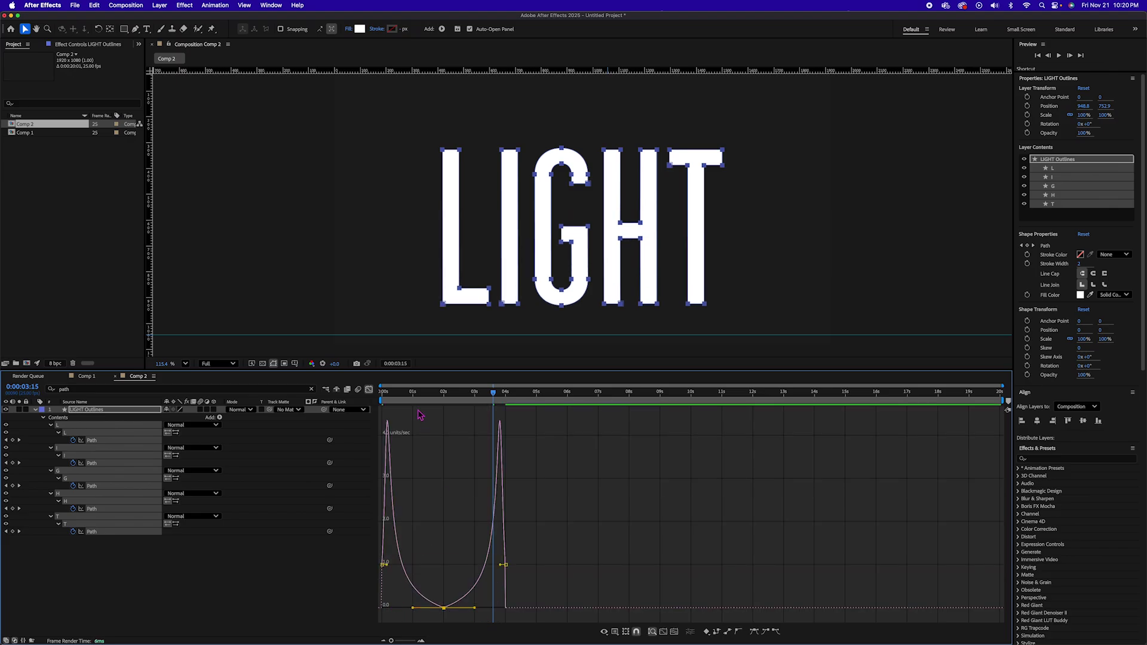
# Preview the LIGHT stretch animation from the start
pyautogui.moveTo(410, 395); pyautogui.dragTo(364, 399)
pyautogui.press('space')
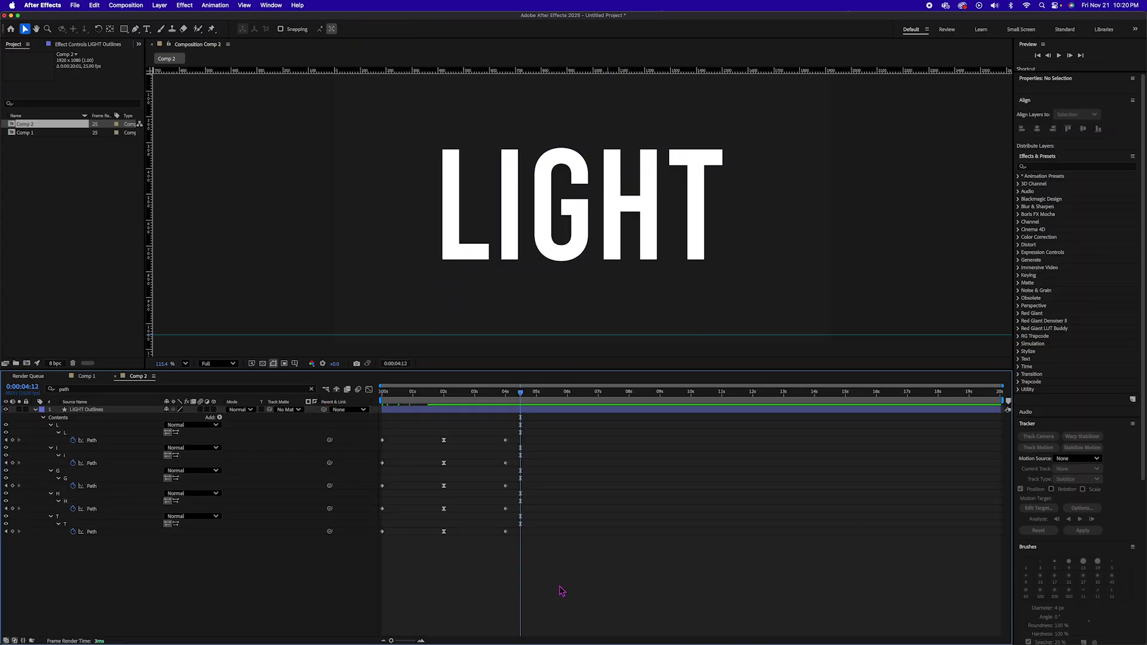
pyautogui.click(446, 411)
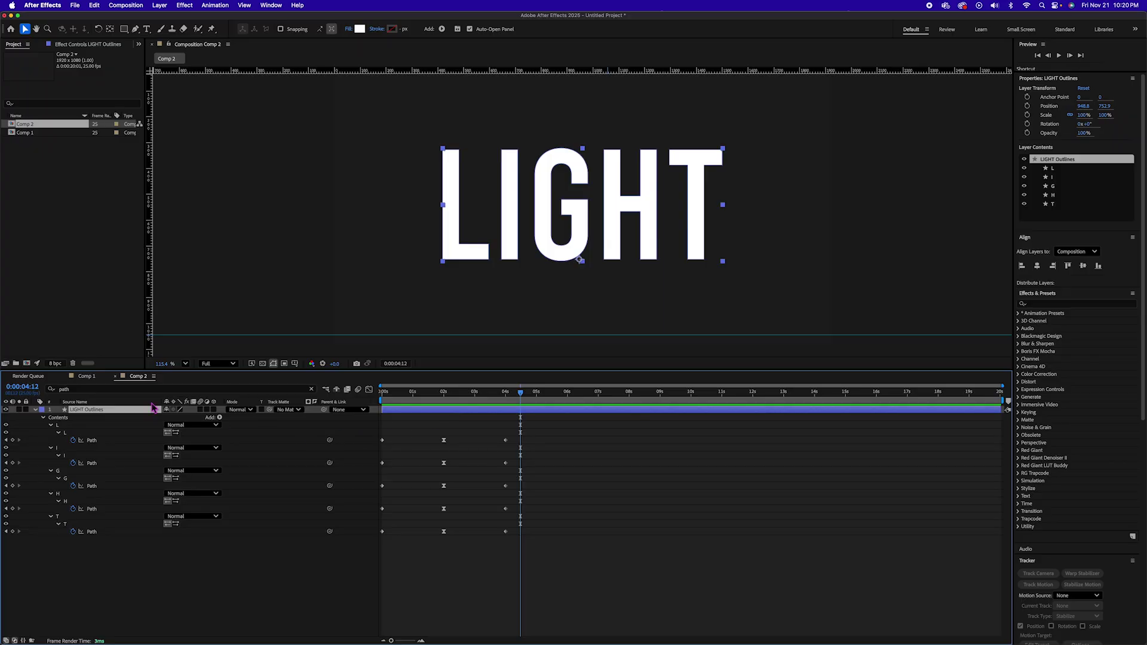
# Create a new composition with the HD 1920x1080 25 fps preset and add the text GROW in Bebas Regular
pyautogui.click(26, 363)
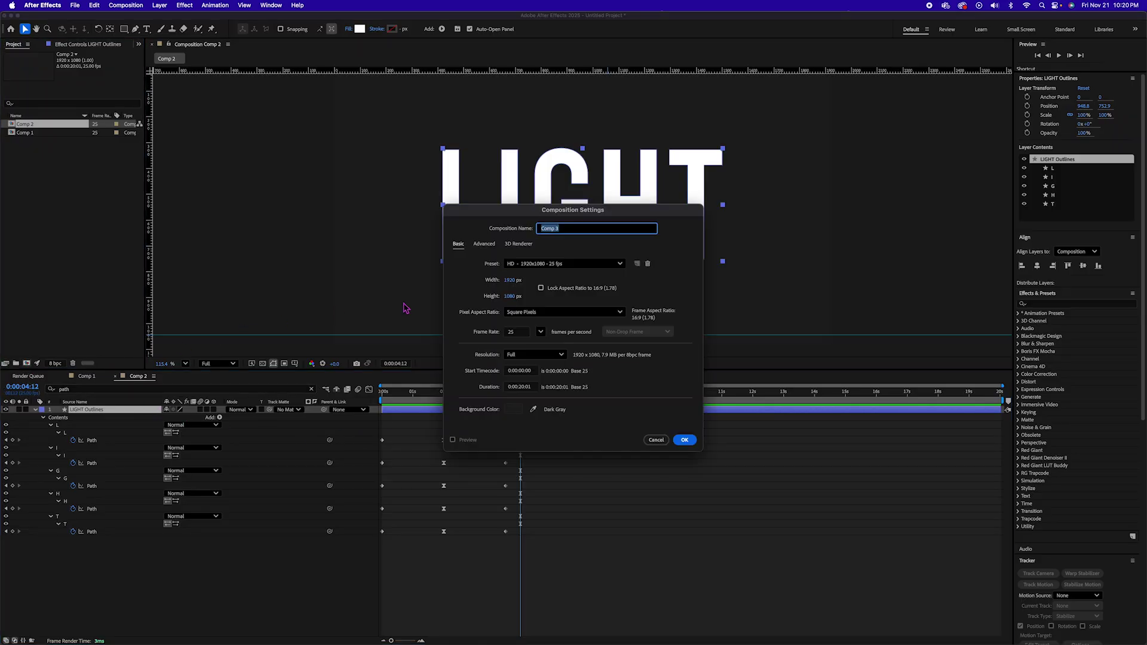
pyautogui.press('Return')
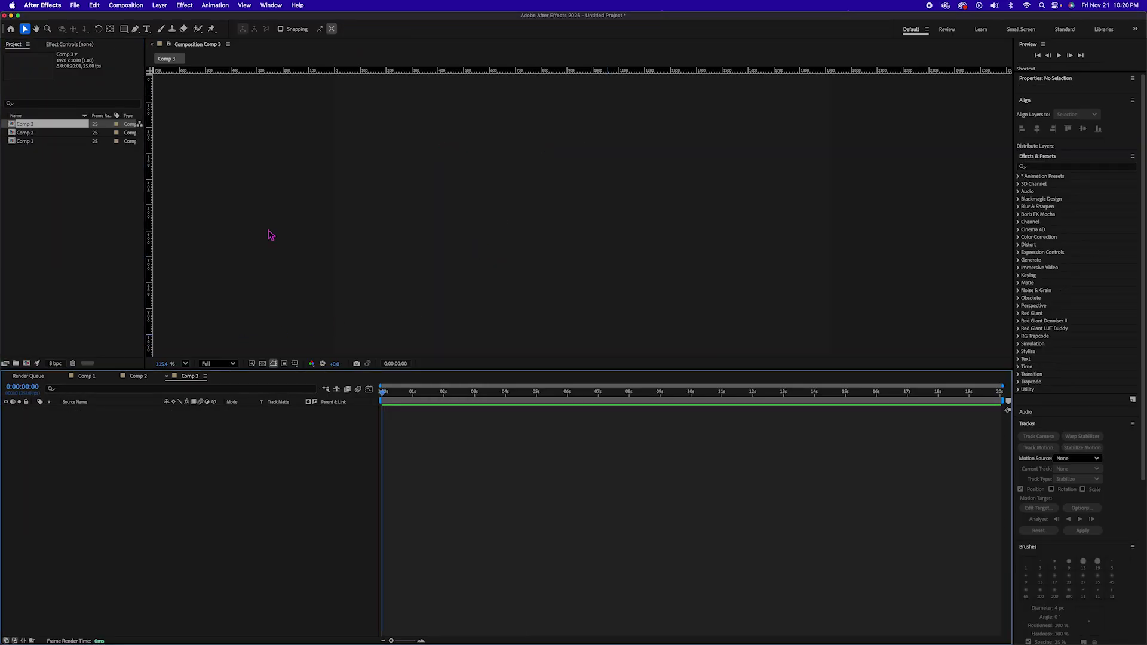
pyautogui.press('super+t')
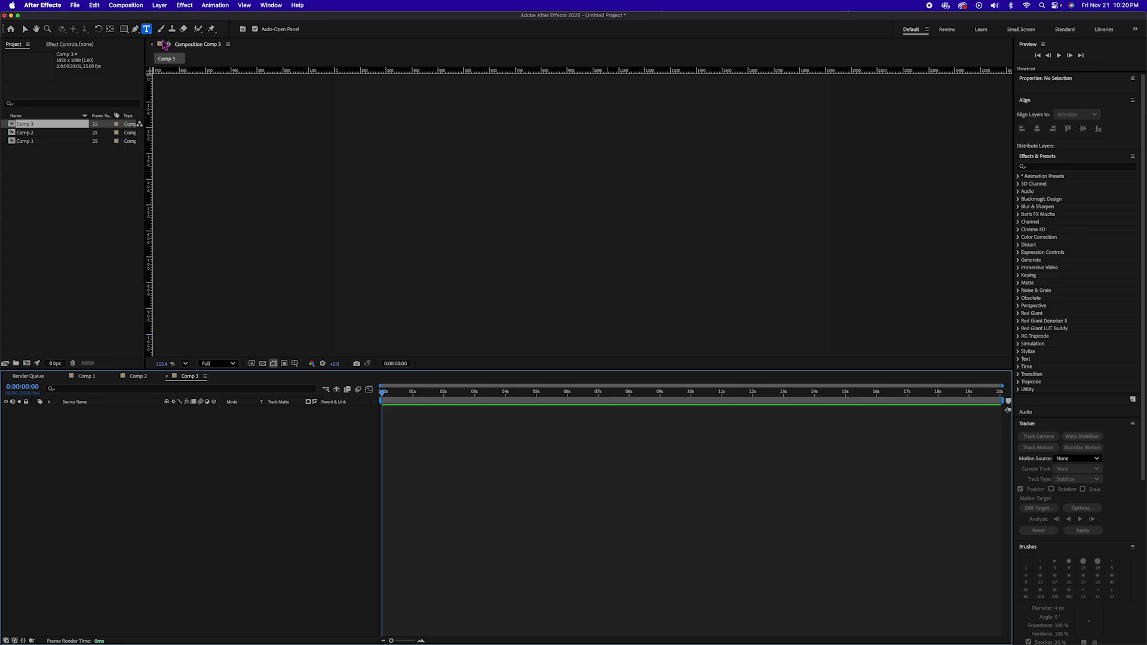
pyautogui.click(528, 238)
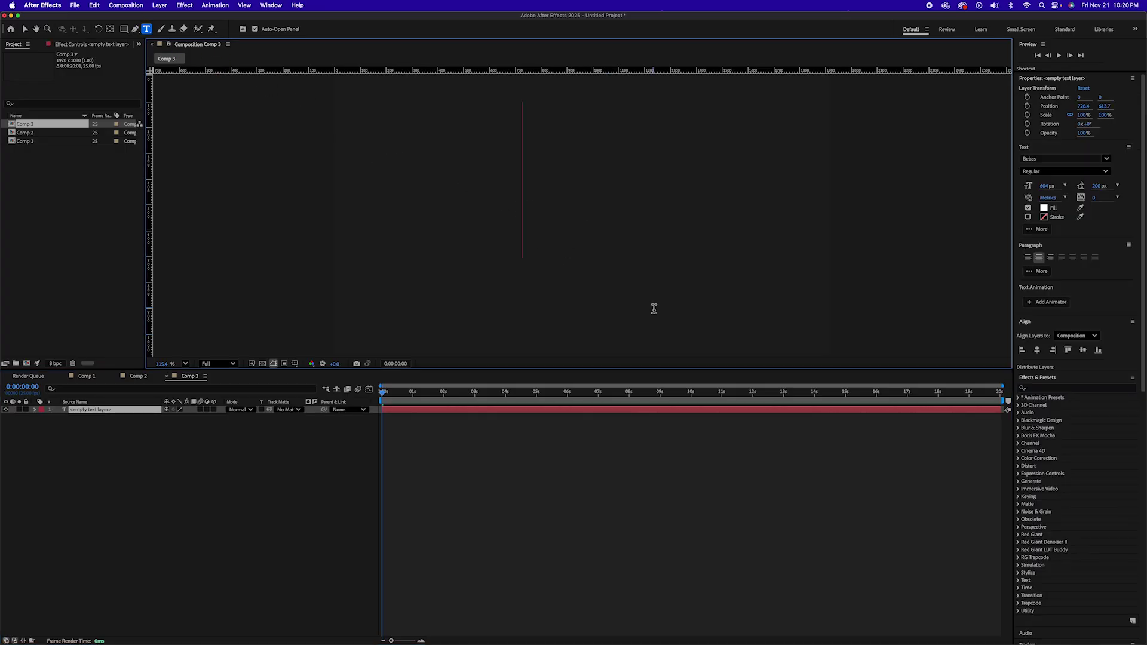
pyautogui.write('GROW')
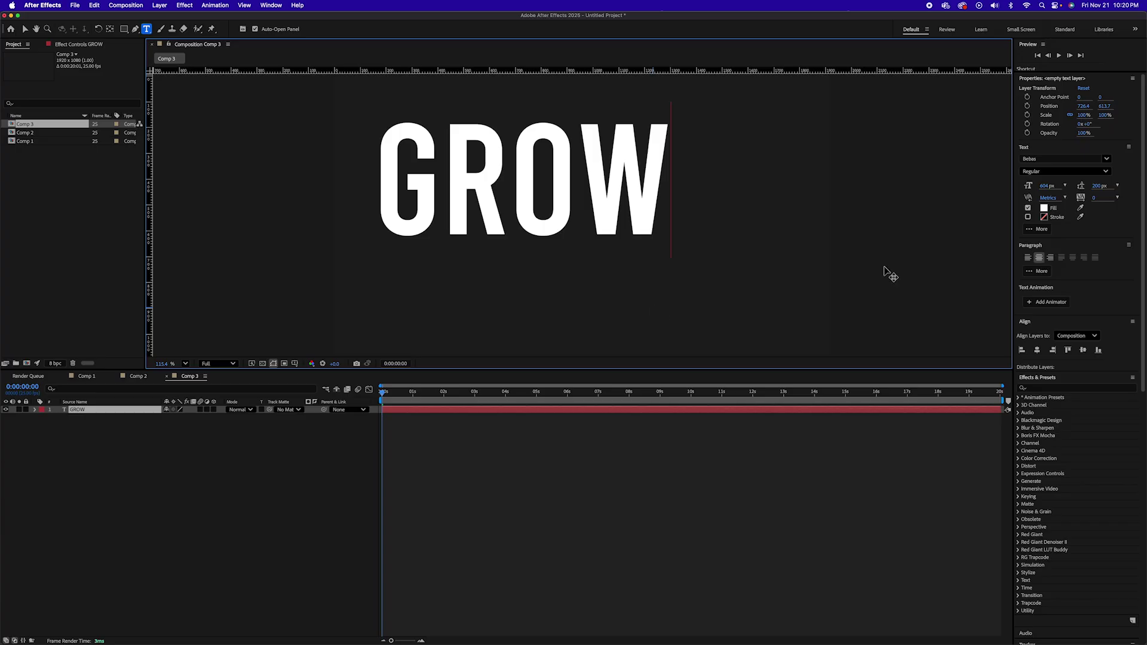
# Enlarge the GROW text to 997 px and centre the layer horizontally and vertically in the composition
pyautogui.moveTo(605, 221); pyautogui.dragTo(650, 261)
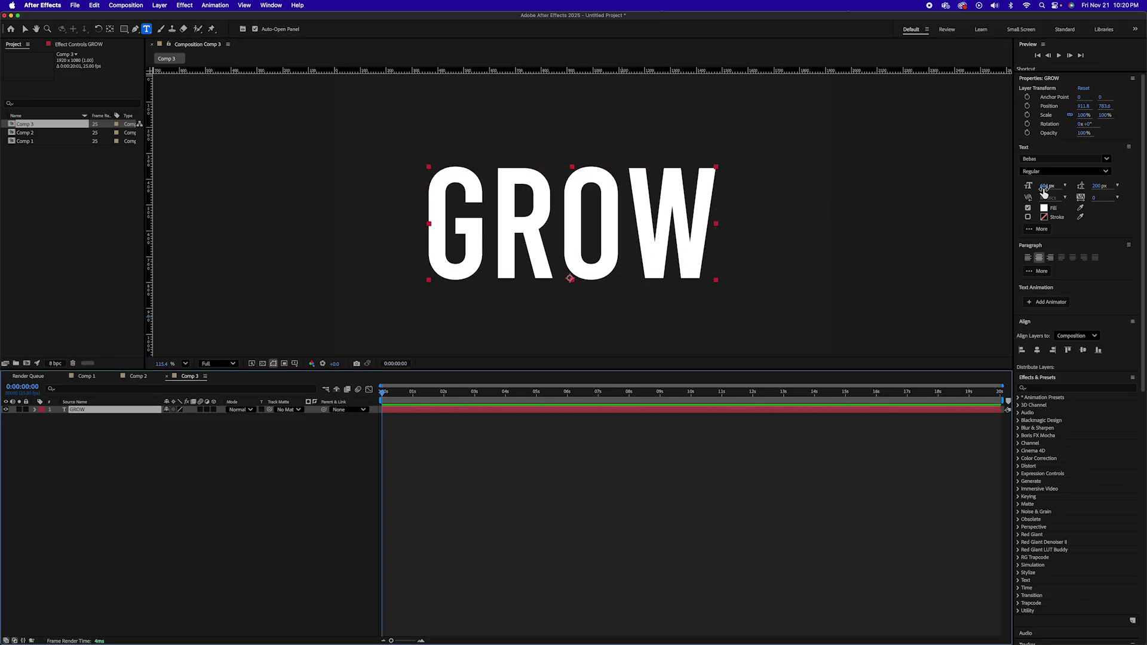
pyautogui.moveTo(1045, 188); pyautogui.dragTo(1076, 188)
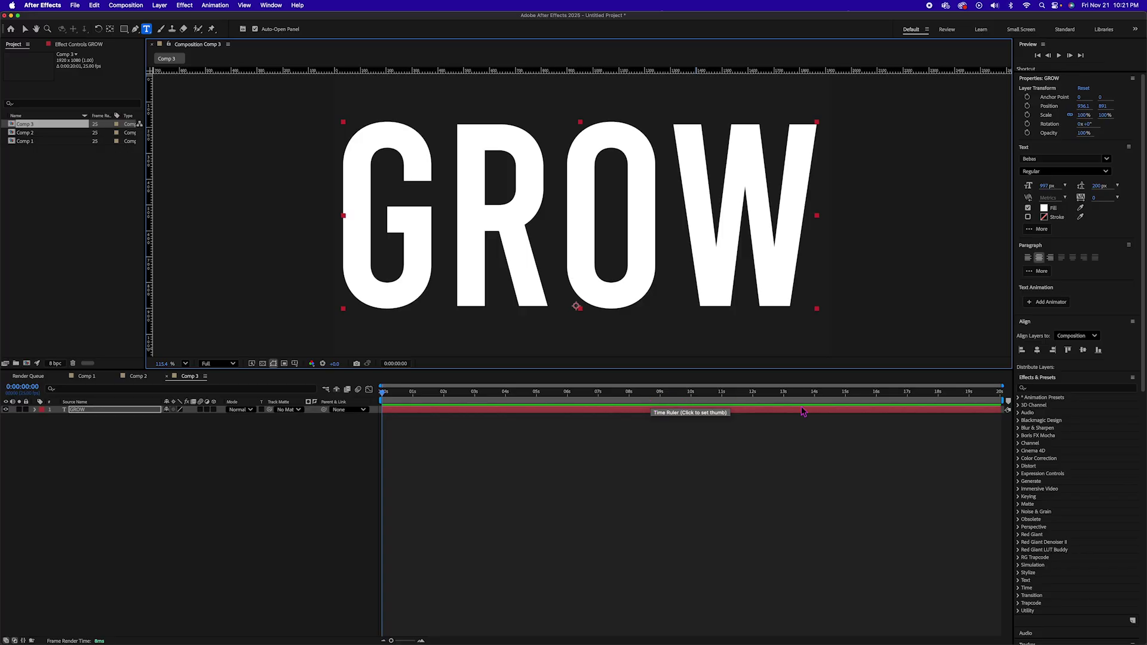
pyautogui.click(1036, 351)
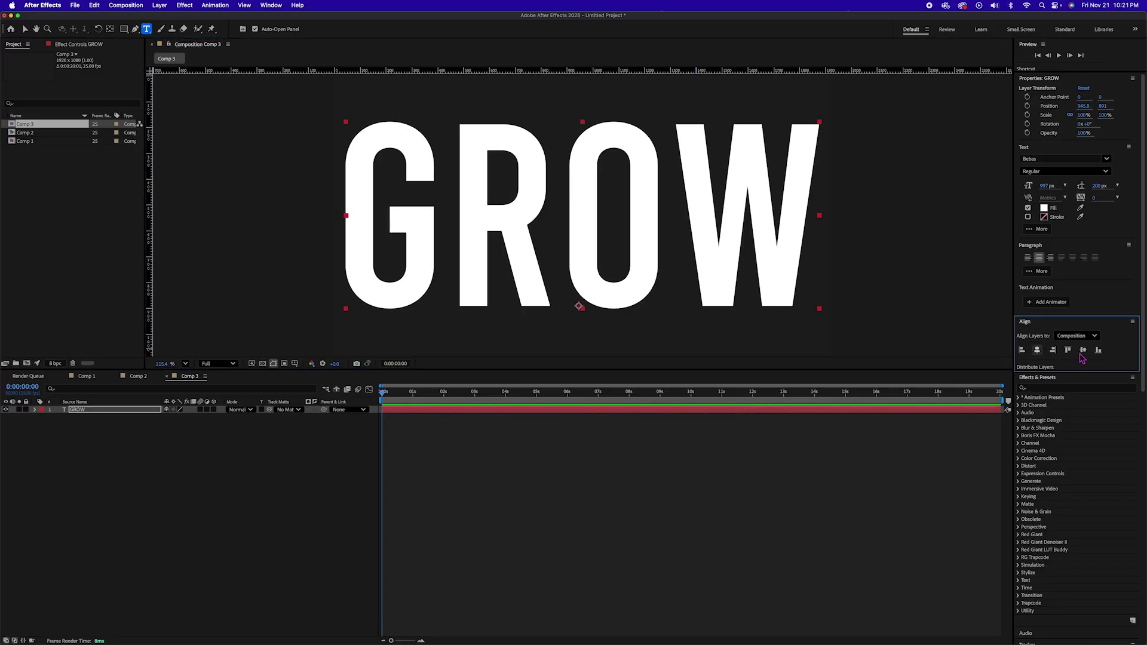
pyautogui.click(1082, 351)
# Apply the Mesh Warp effect to the GROW layer and set its grid to 2 rows and 3 columns
pyautogui.click(1061, 388)
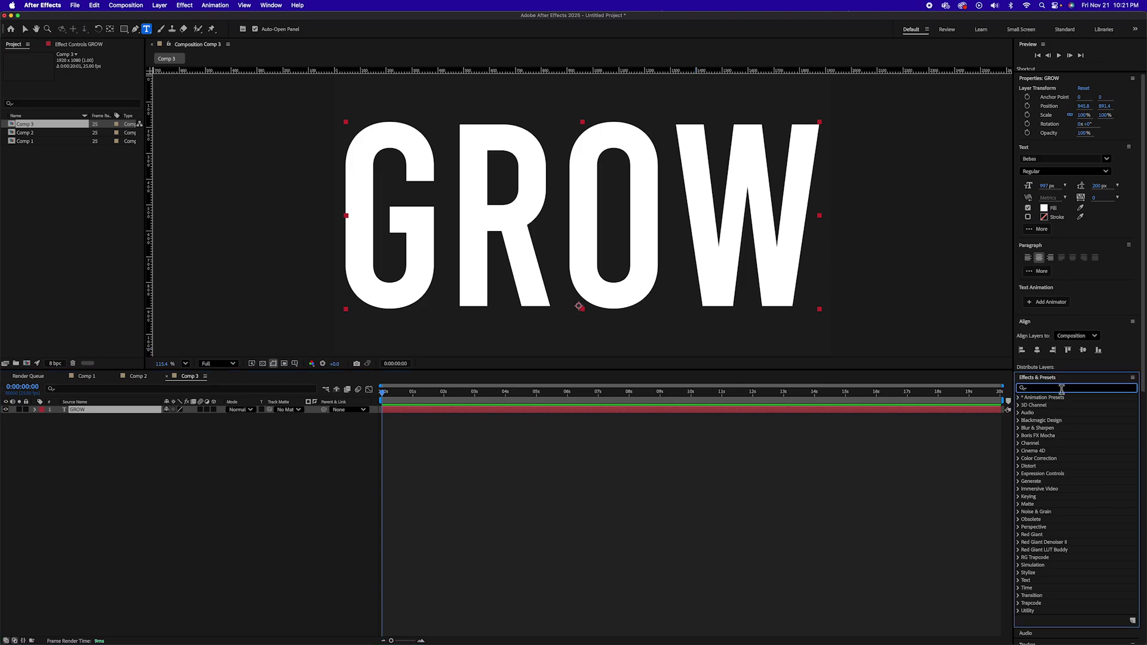
pyautogui.write('warp')
pyautogui.moveTo(1050, 458); pyautogui.dragTo(803, 413)
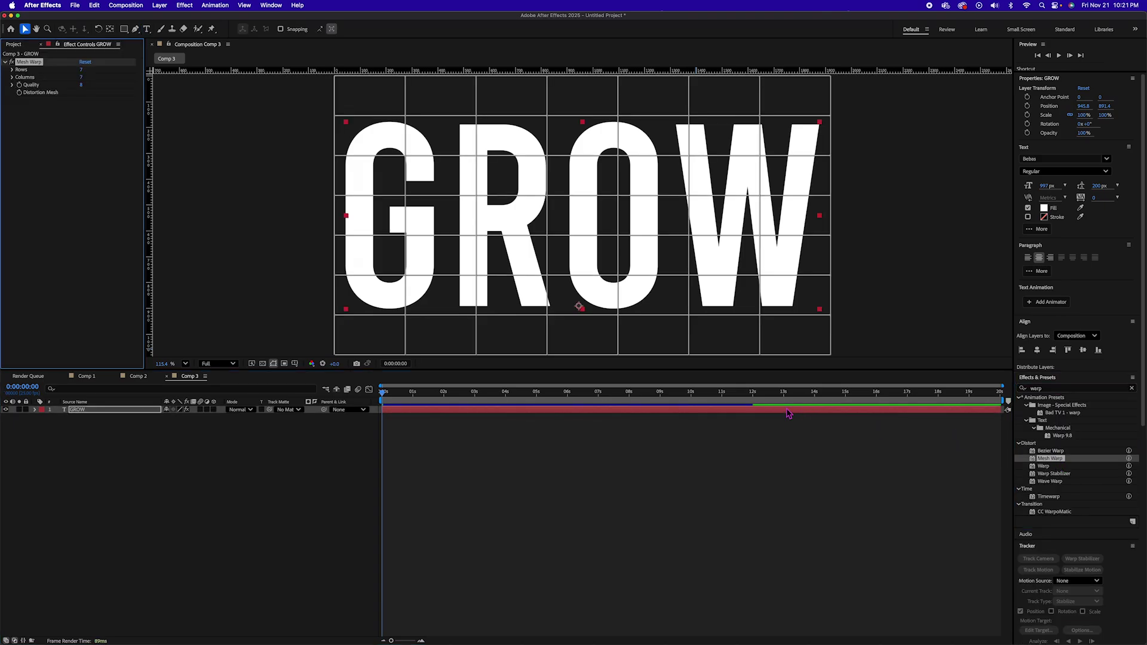
pyautogui.click(83, 71)
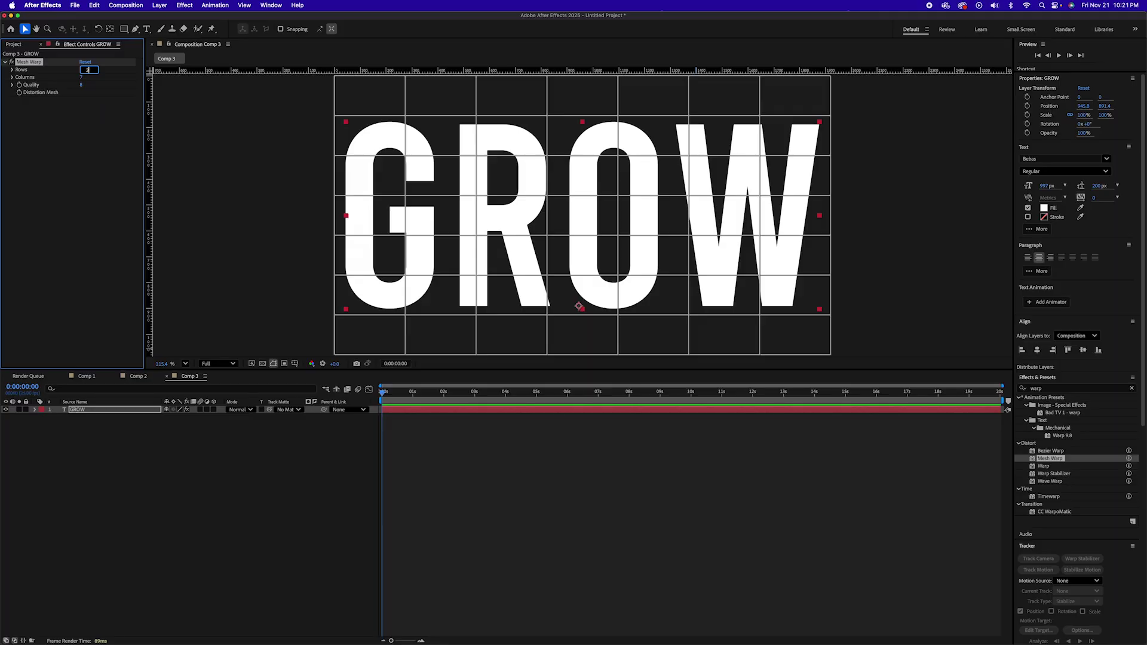
pyautogui.write('2')
pyautogui.press('Tab')
pyautogui.write('2')
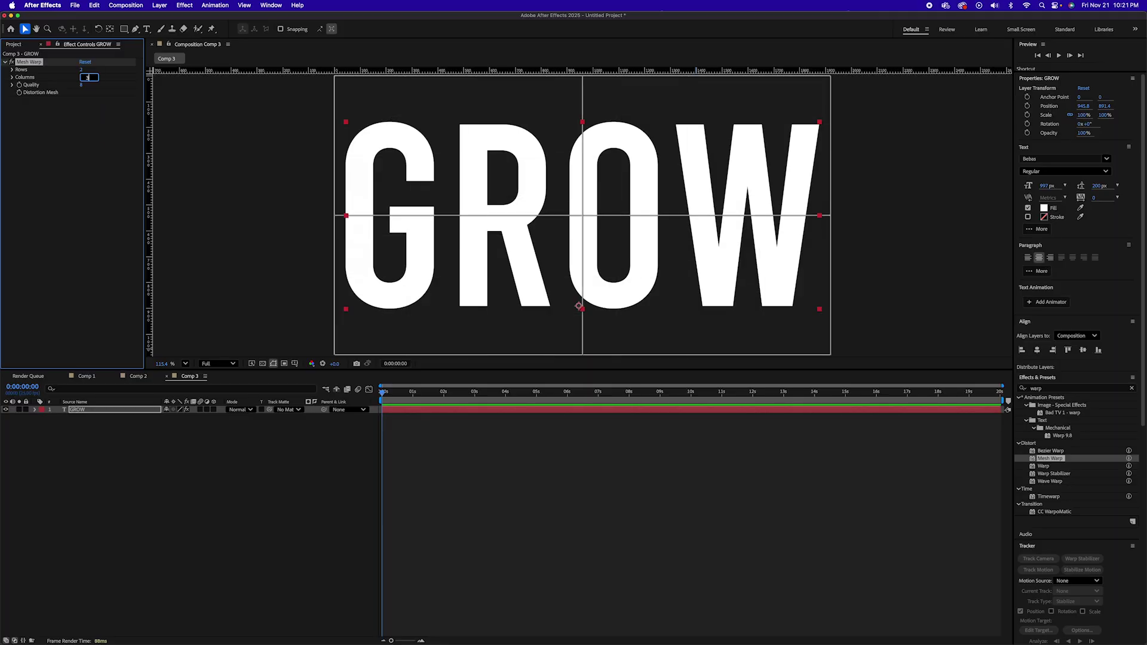
pyautogui.click(83, 176)
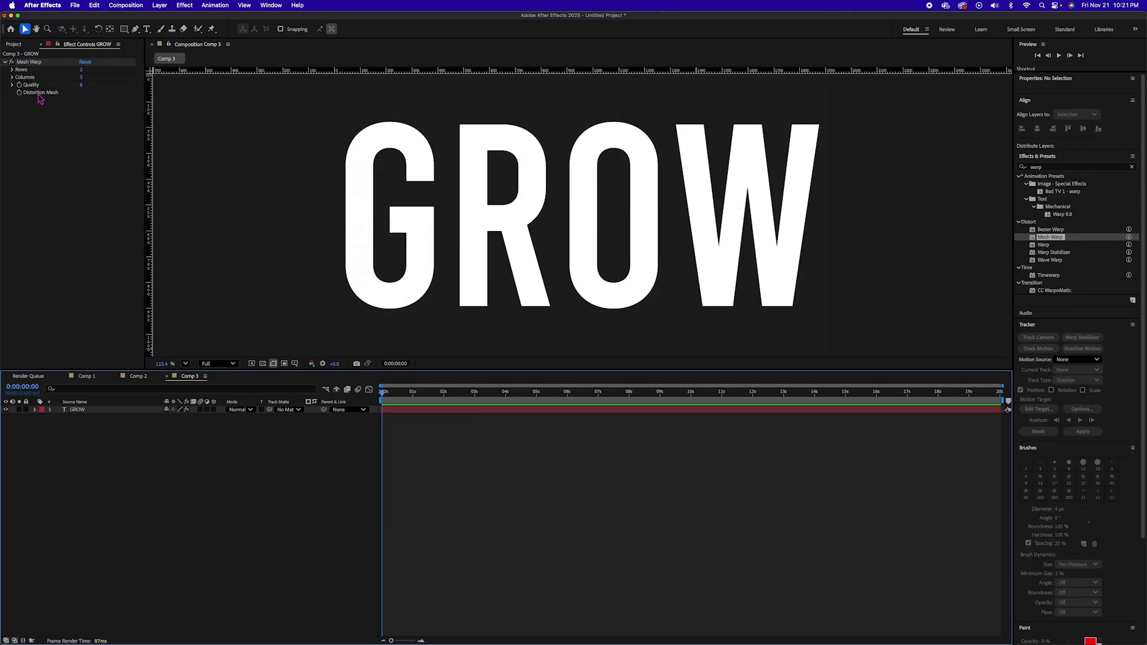
# Keyframe the Distortion Mesh at 0:00:00:00, then at 0:00:01:24 shift the vertical mesh line between O and W towards the W to widen the O
pyautogui.click(29, 62)
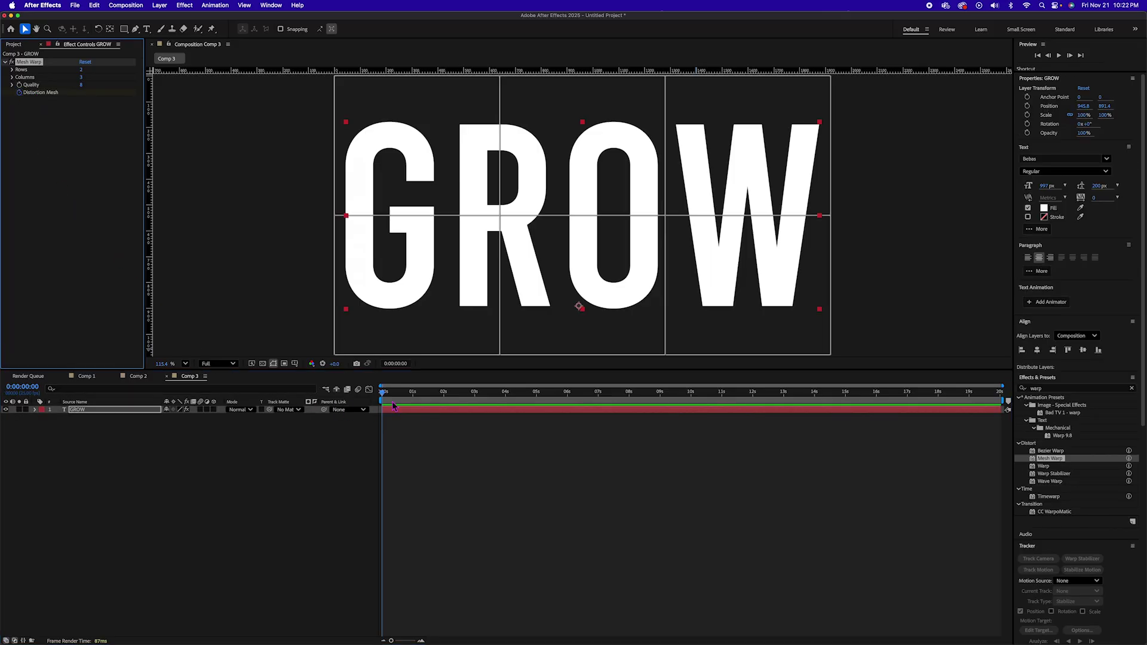
pyautogui.moveTo(383, 396); pyautogui.dragTo(444, 396)
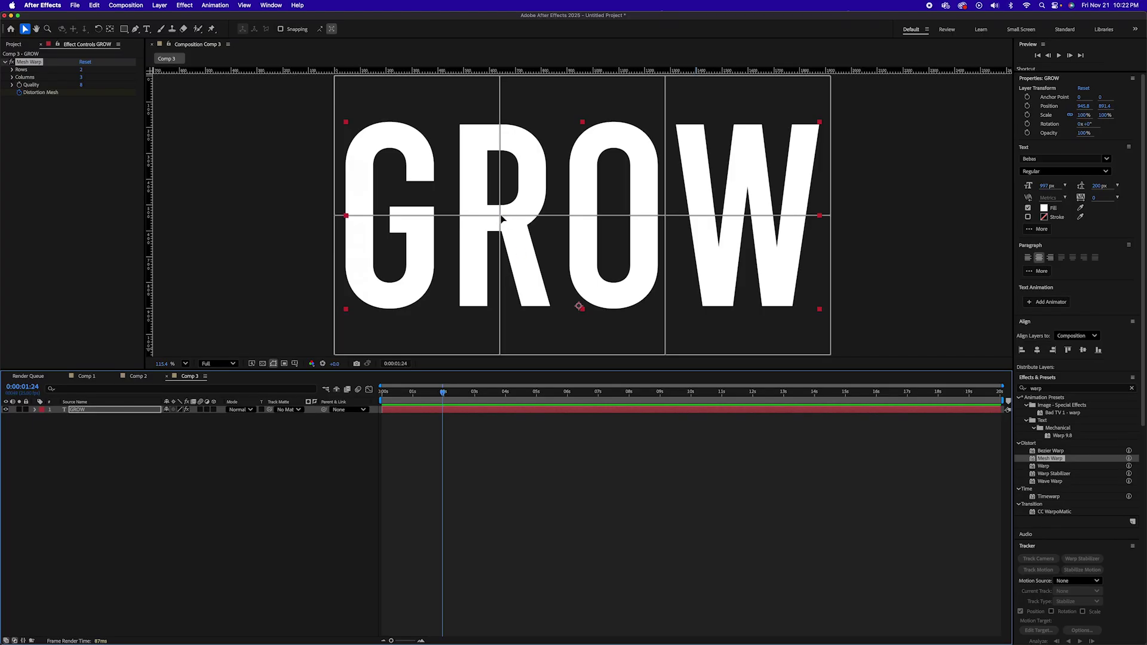
pyautogui.click(500, 217)
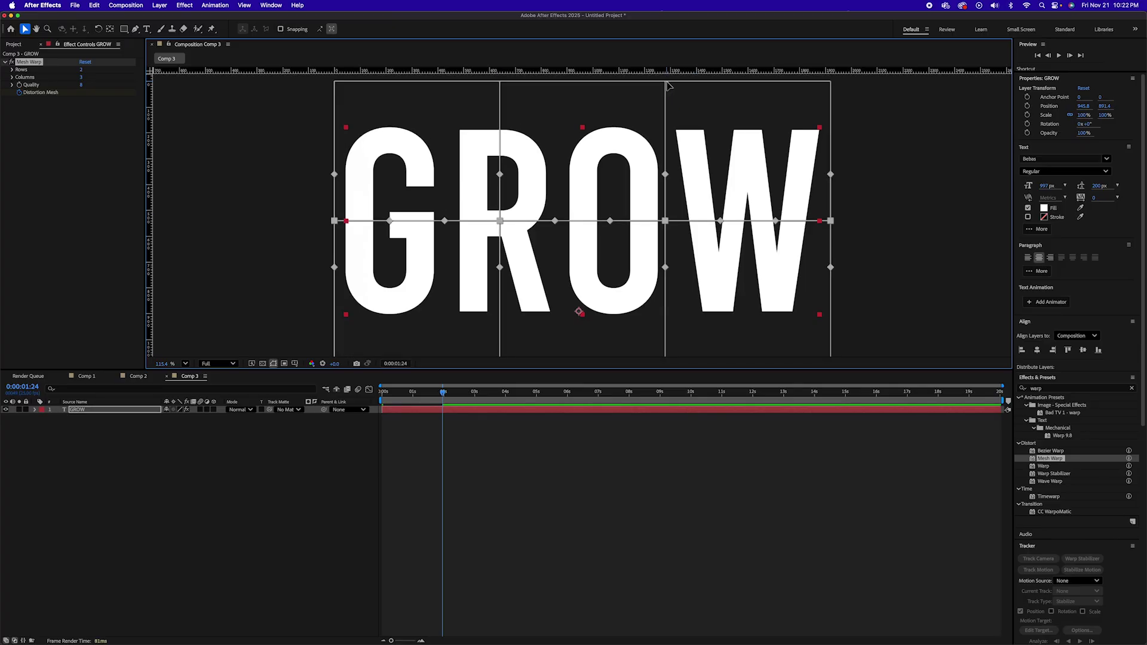
pyautogui.click(666, 82)
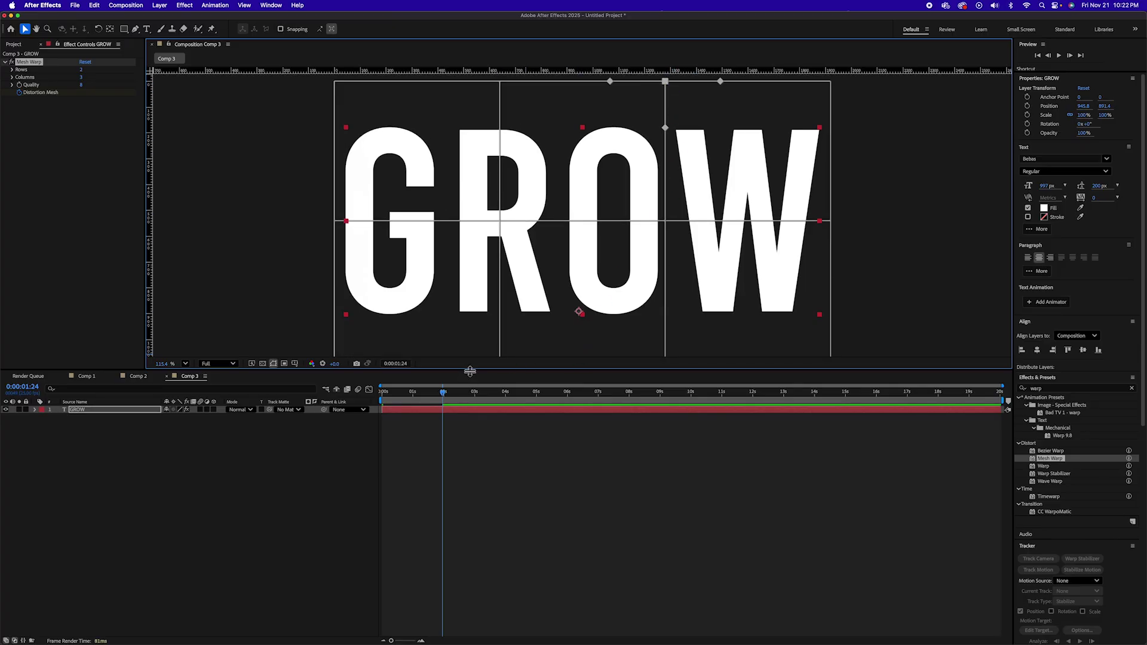
pyautogui.moveTo(469, 371); pyautogui.dragTo(465, 525)
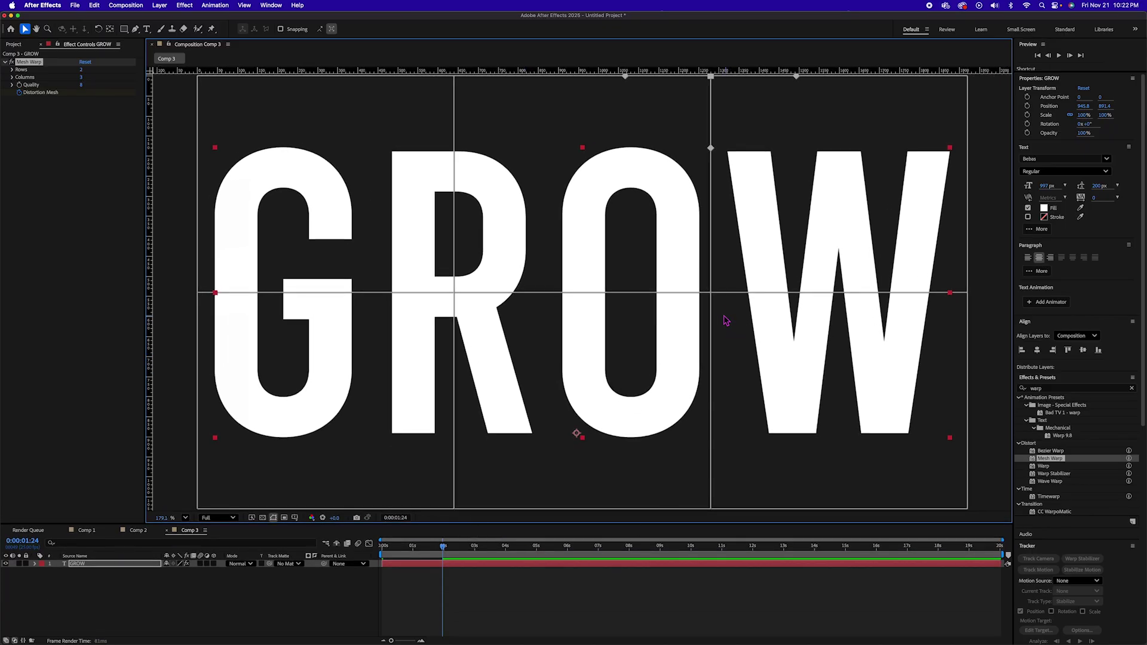
pyautogui.click(711, 293)
pyautogui.keyDown('shift'); pyautogui.click(712, 78); pyautogui.keyUp('shift')
pyautogui.moveTo(710, 294); pyautogui.dragTo(794, 295)
# Shift all three points of the mesh line crossing the R towards the G, narrowing the G
pyautogui.click(454, 293)
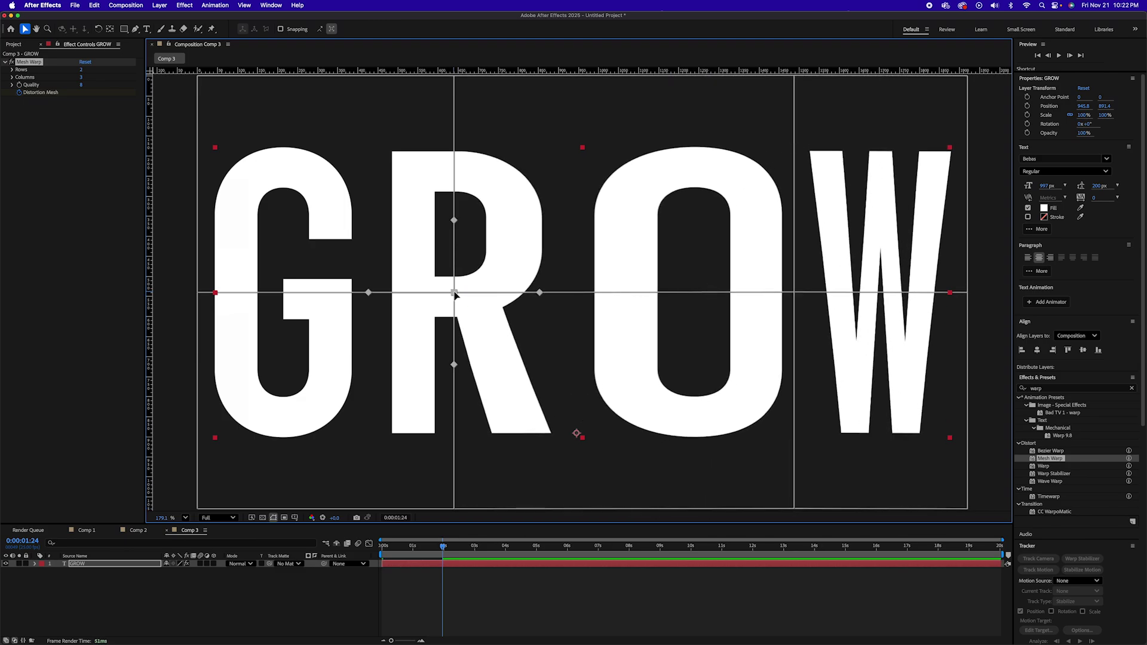
pyautogui.keyDown('shift'); pyautogui.click(454, 76); pyautogui.keyUp('shift')
pyautogui.keyDown('shift'); pyautogui.click(454, 508); pyautogui.keyUp('shift')
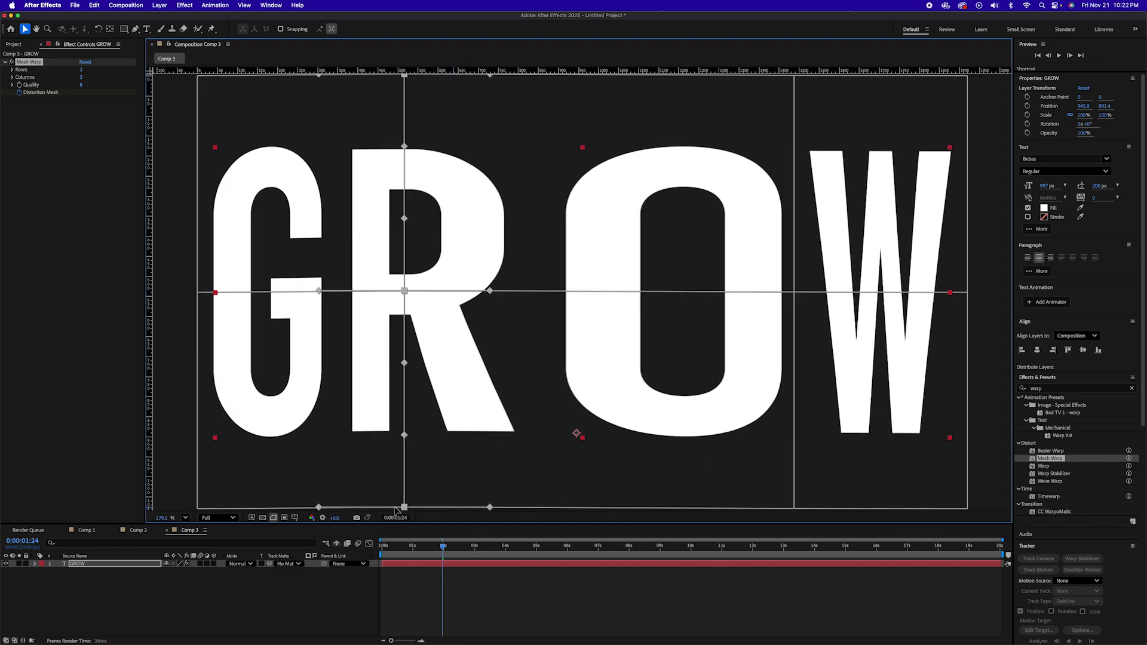
pyautogui.moveTo(405, 508); pyautogui.dragTo(373, 509)
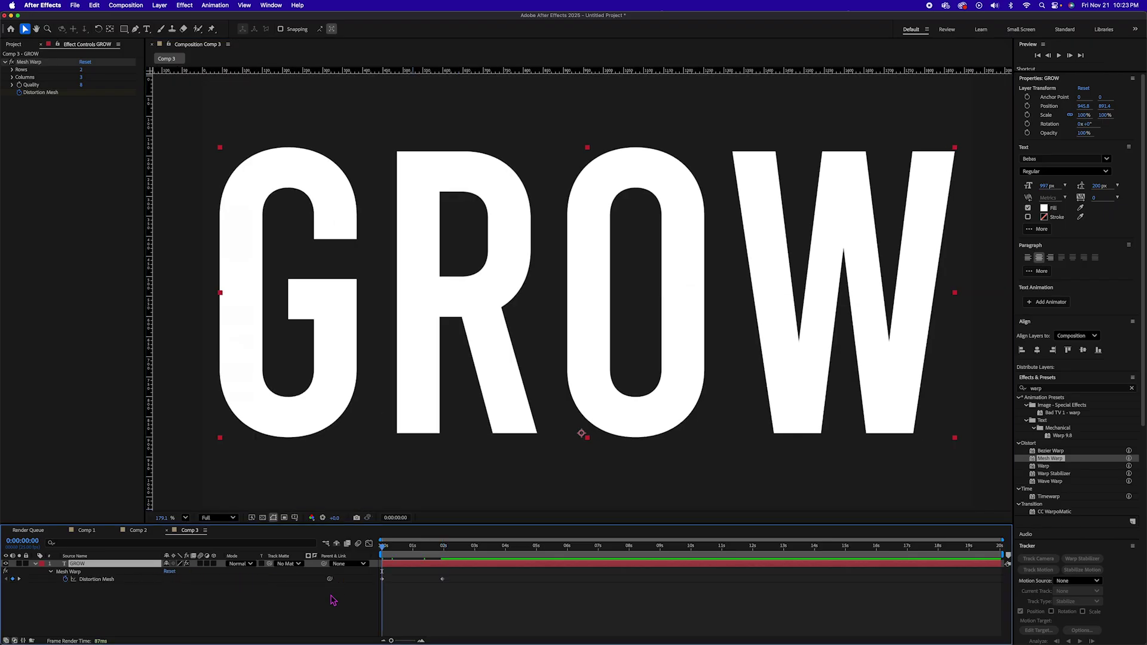
# Copy the first Distortion Mesh keyframe and paste it at 0:00:03:24 so the text returns to its original shape
pyautogui.click(442, 588)
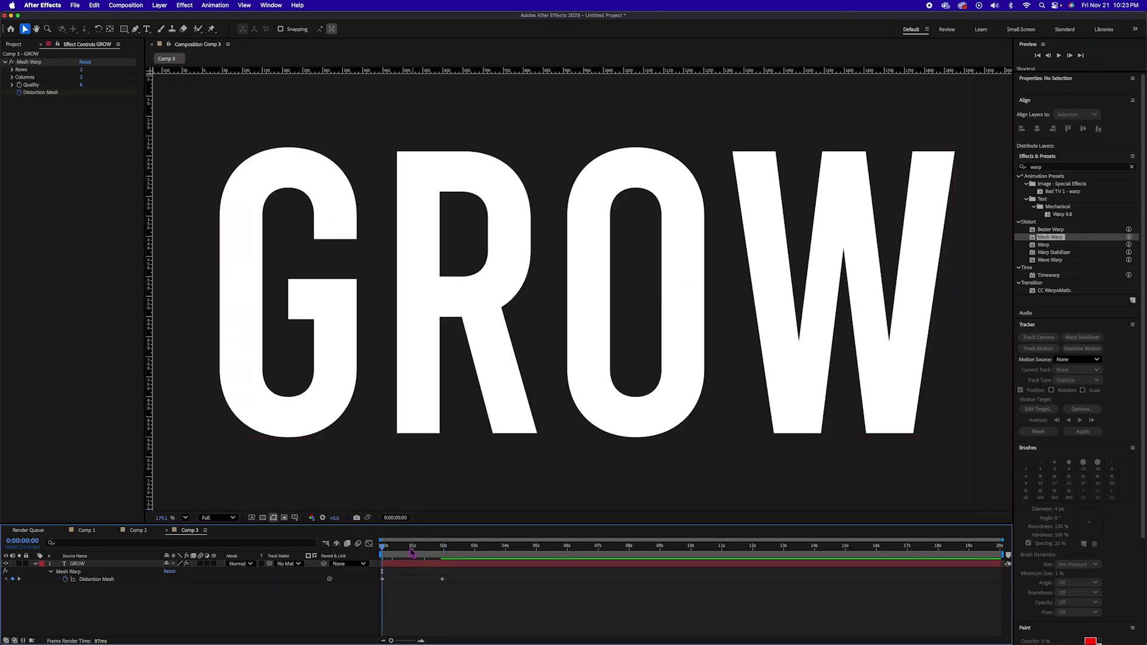
pyautogui.click(394, 545)
pyautogui.moveTo(408, 545); pyautogui.dragTo(505, 545)
pyautogui.click(383, 579)
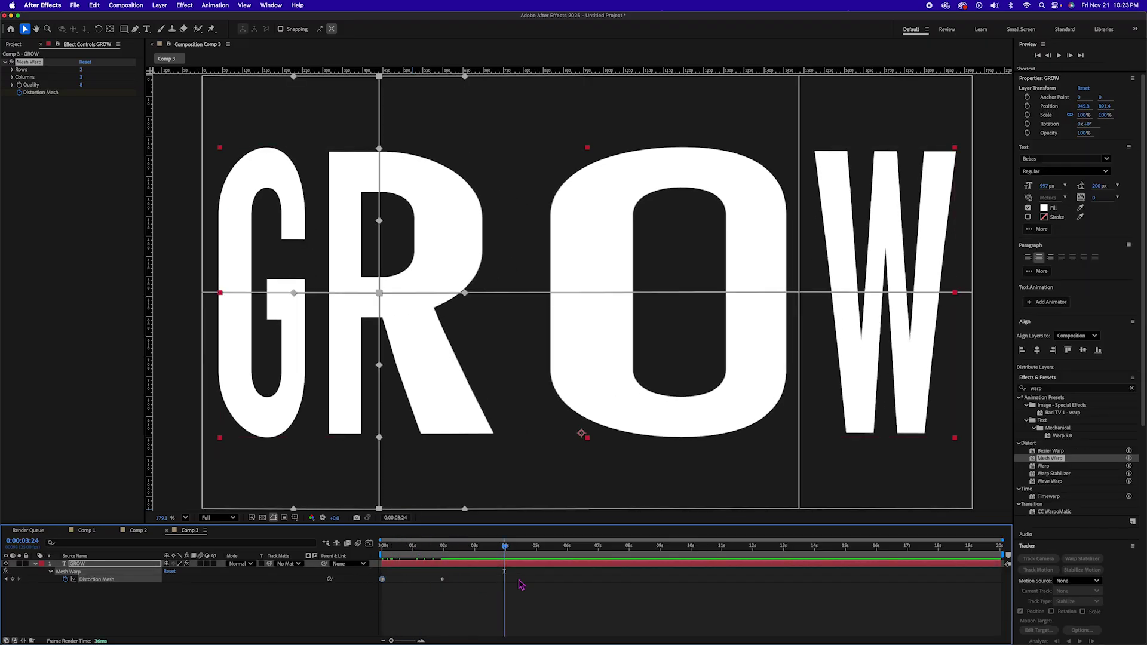
pyautogui.press('super+v')
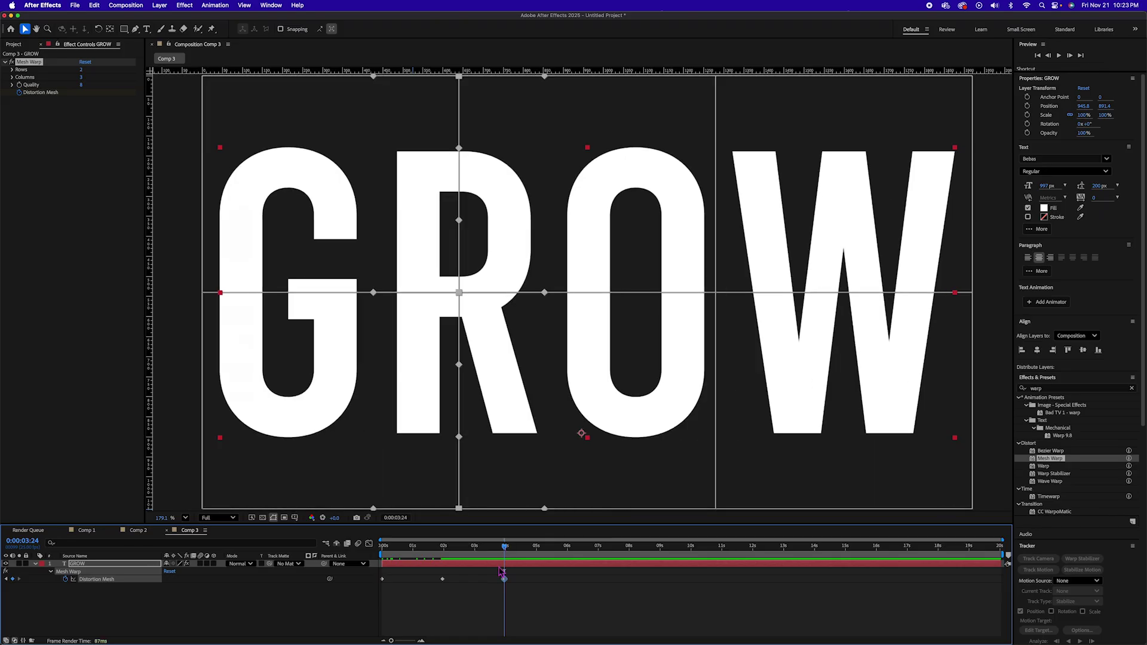
# Easy ease the middle Distortion Mesh keyframe and extend its influence to 100% in the speed graph
pyautogui.click(442, 579)
pyautogui.press('F9')
pyautogui.click(369, 544)
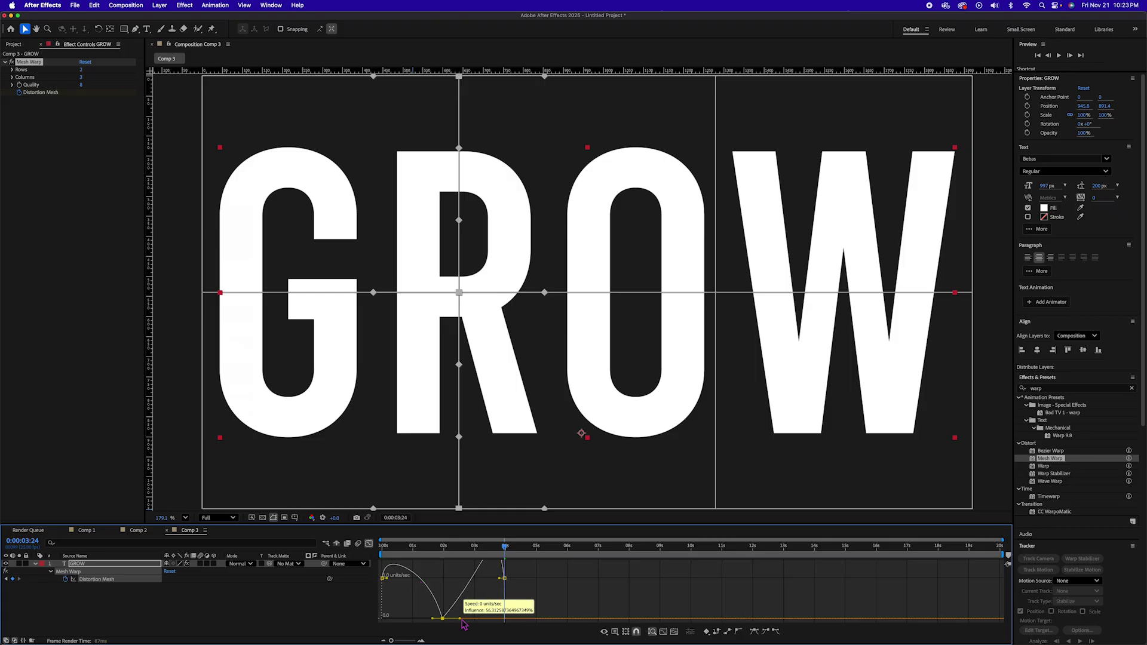
pyautogui.moveTo(462, 620); pyautogui.dragTo(395, 620)
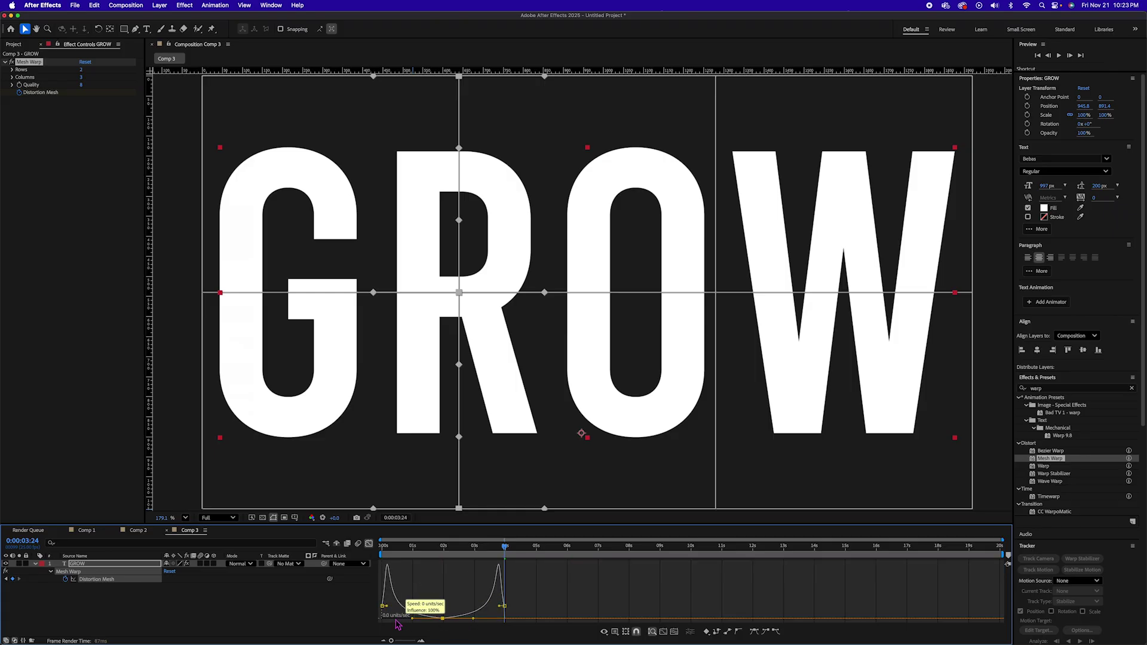
# Preview the eased GROW mesh animation, close the graph editor and deselect the layer
pyautogui.press('space')
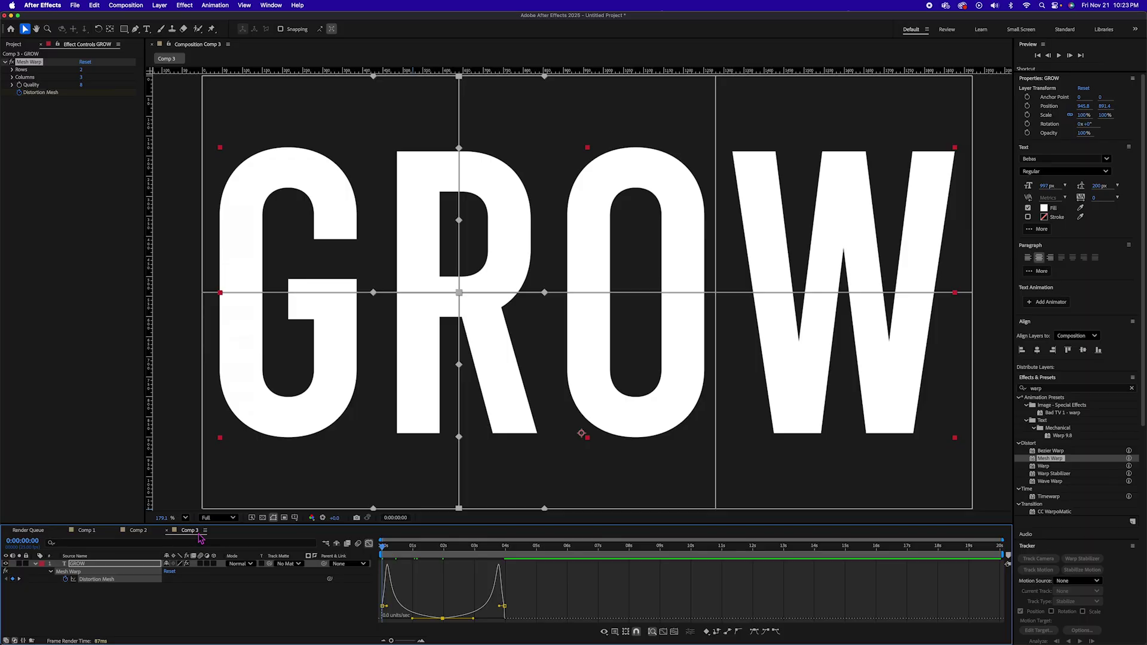
pyautogui.press('space')
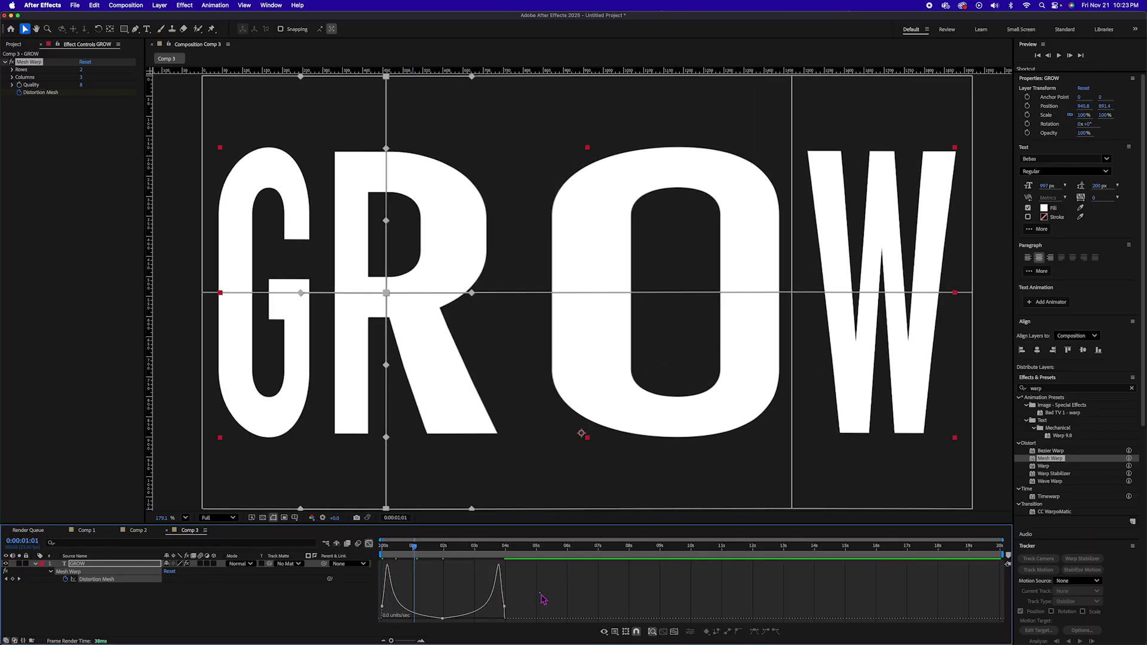
pyautogui.hotkey('shift', 'F3')
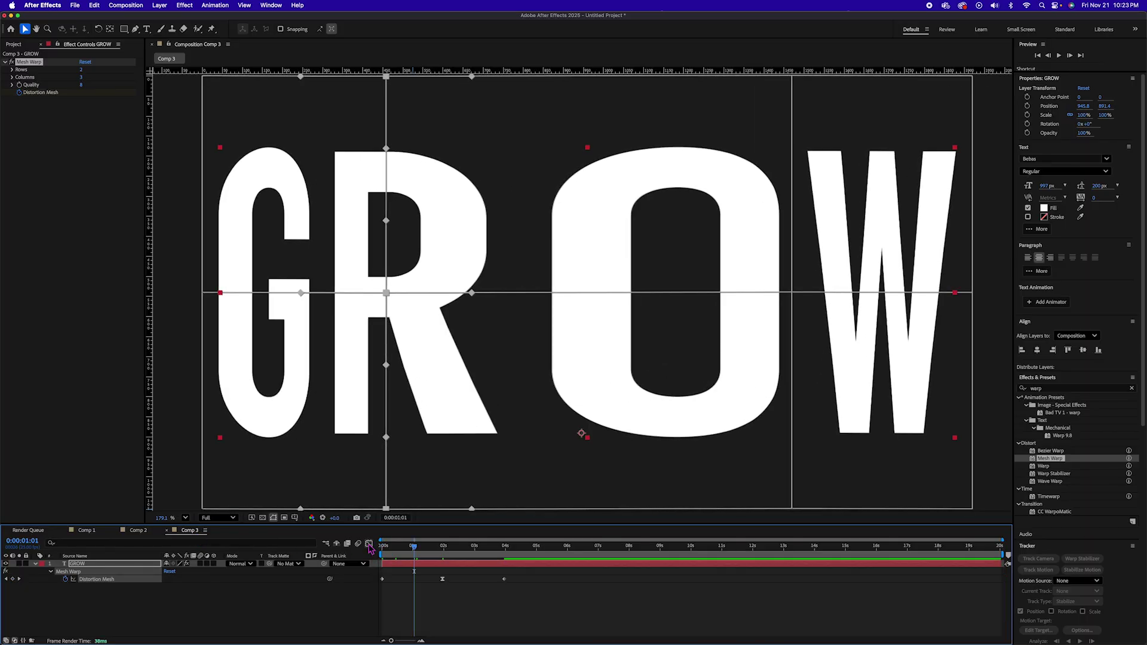
pyautogui.click(453, 604)
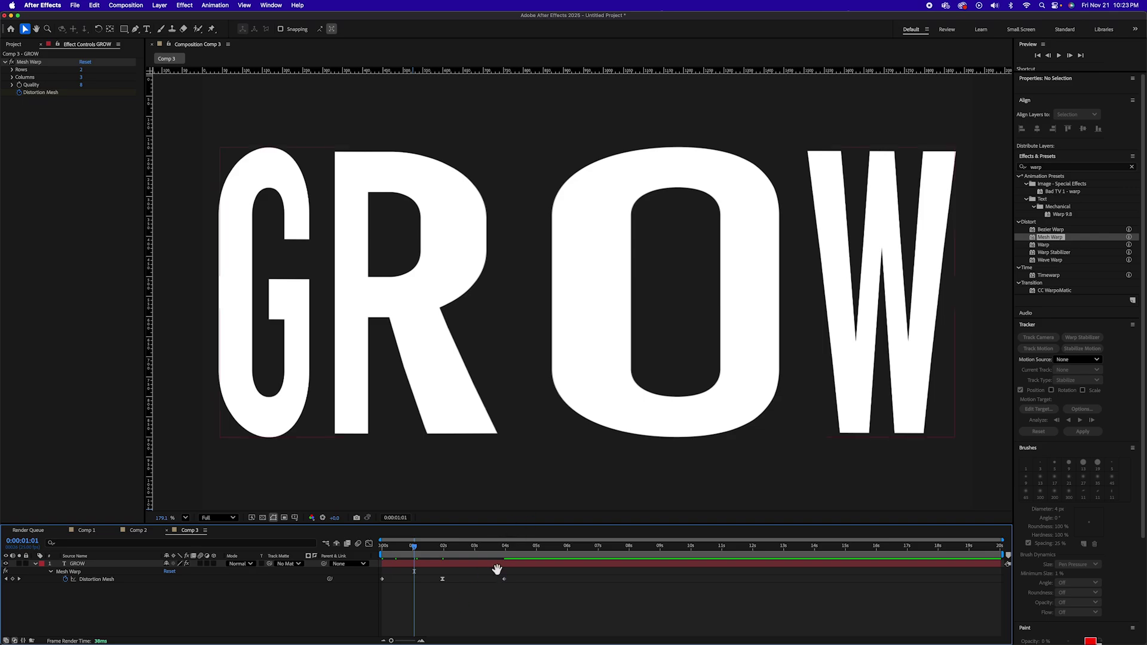
pyautogui.press('space')
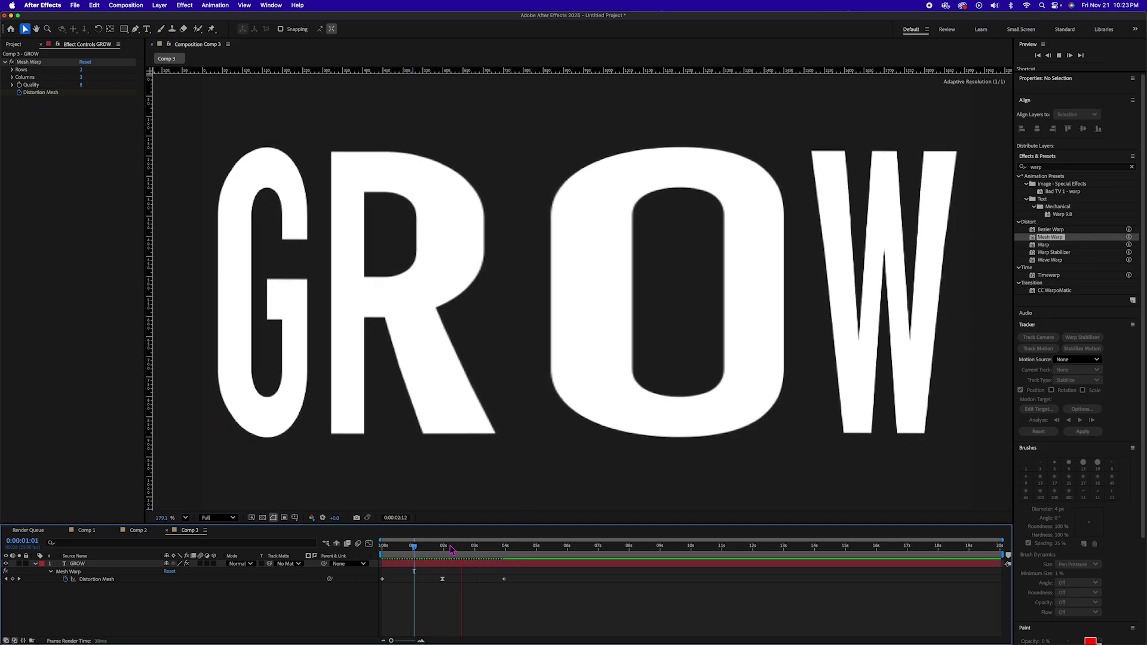
# End the work area at about 5 seconds and preview the GROW animation from the start
pyautogui.click(386, 548)
pyautogui.press('Home')
pyautogui.moveTo(536, 548)
pyautogui.mouseDown()
pyautogui.moveTo(519, 549)
pyautogui.moveTo(536, 552)
pyautogui.mouseUp()
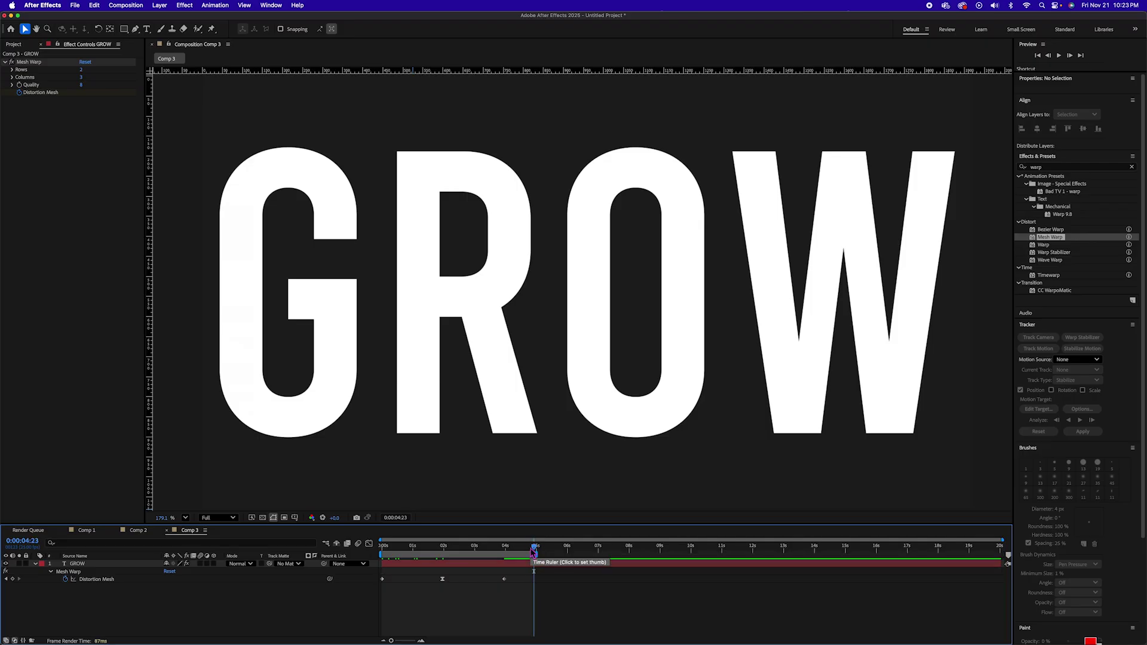
pyautogui.press('space')
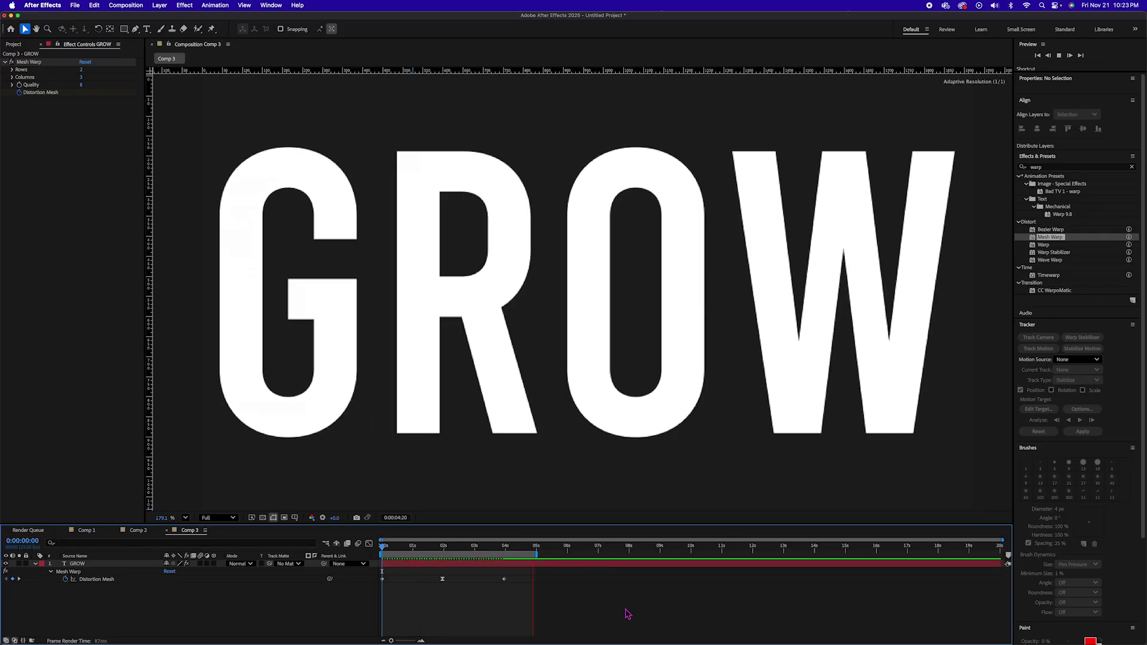
pyautogui.press('space')
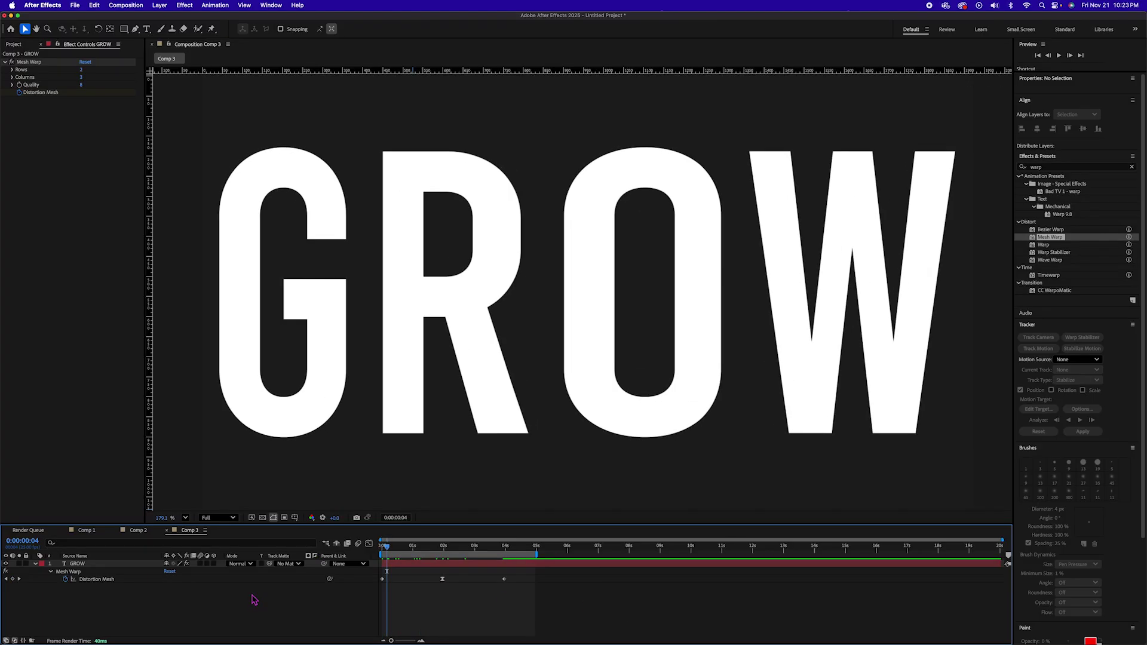
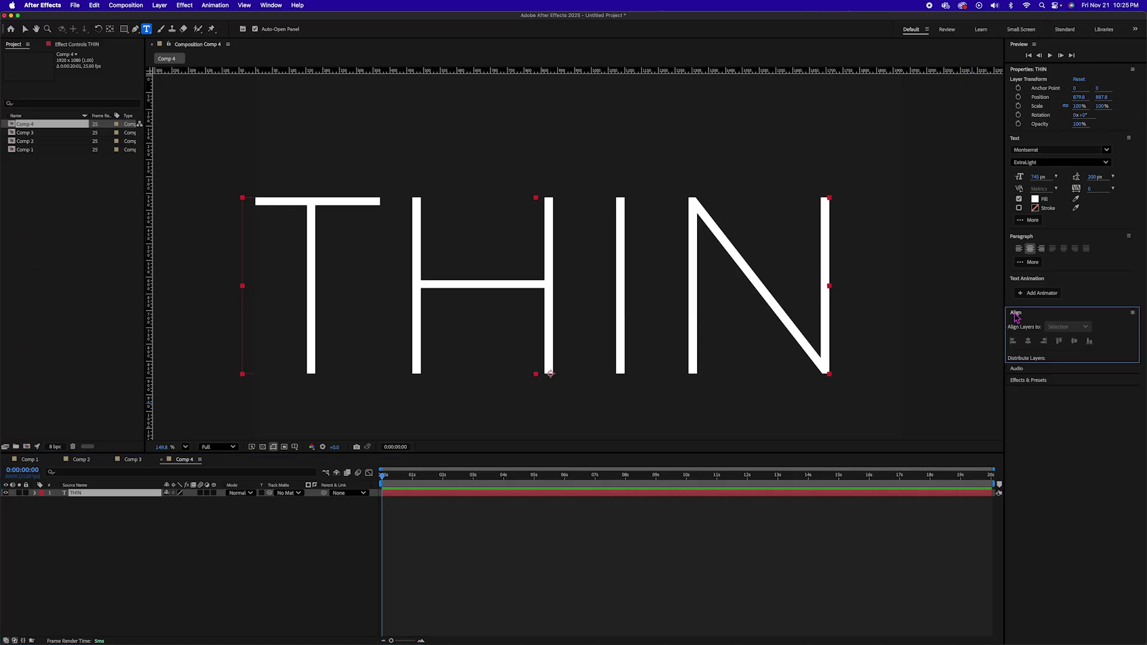
# Centre the THIN text horizontally in the composition and duplicate its layer
pyautogui.click(1028, 341)
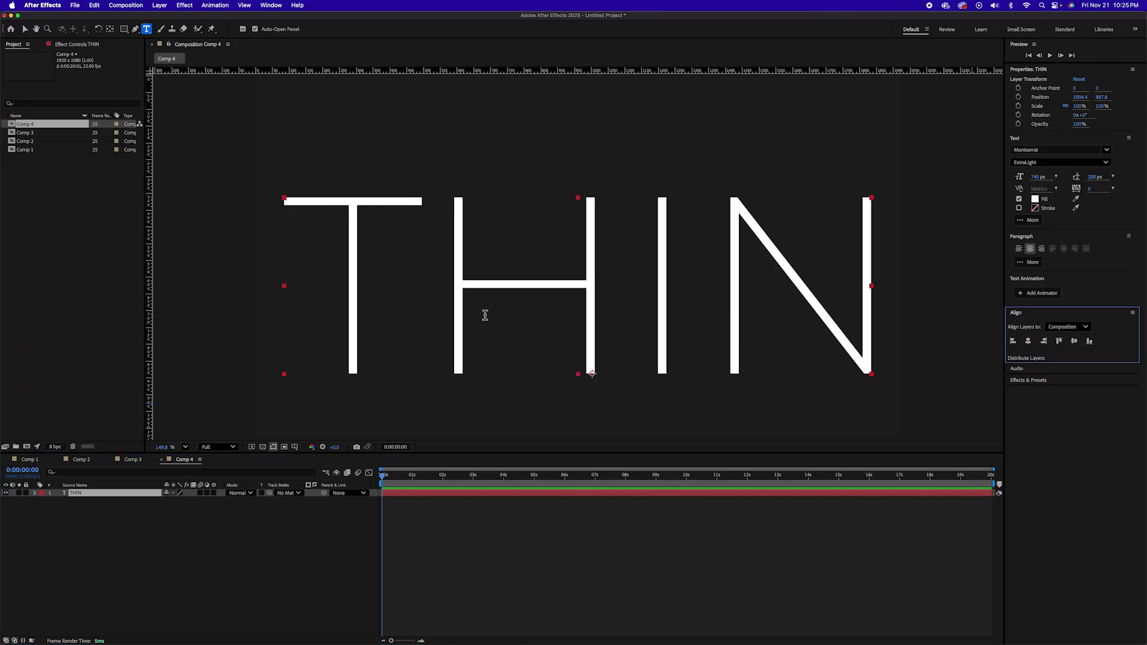
pyautogui.press('v')
pyautogui.click(461, 529)
pyautogui.click(110, 494)
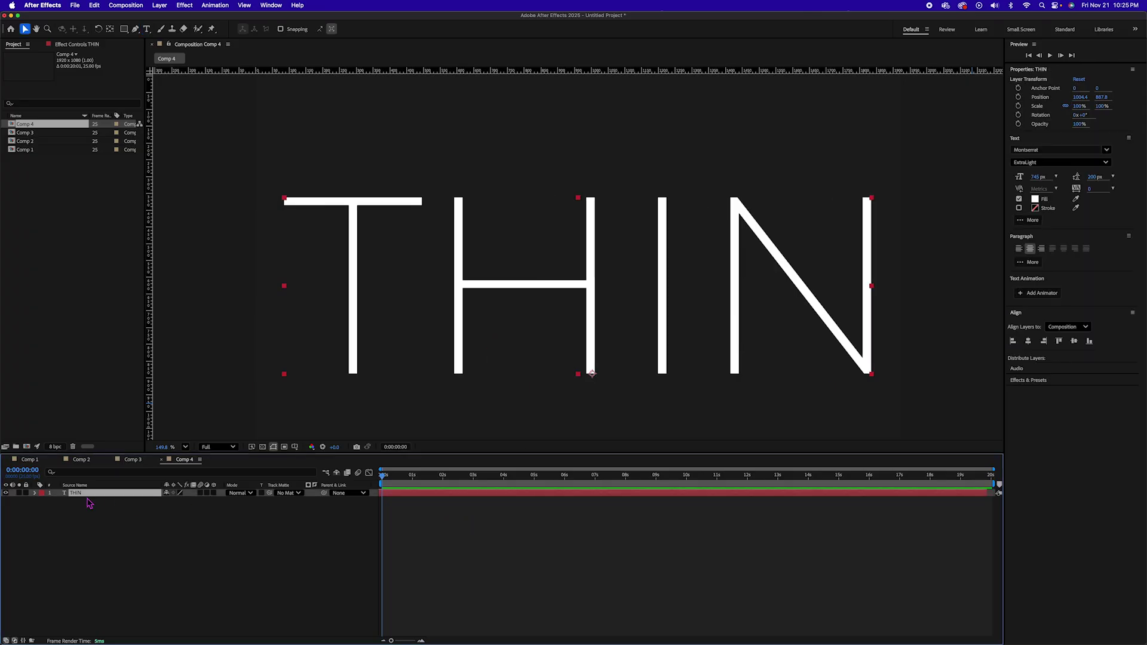
pyautogui.press('super+d')
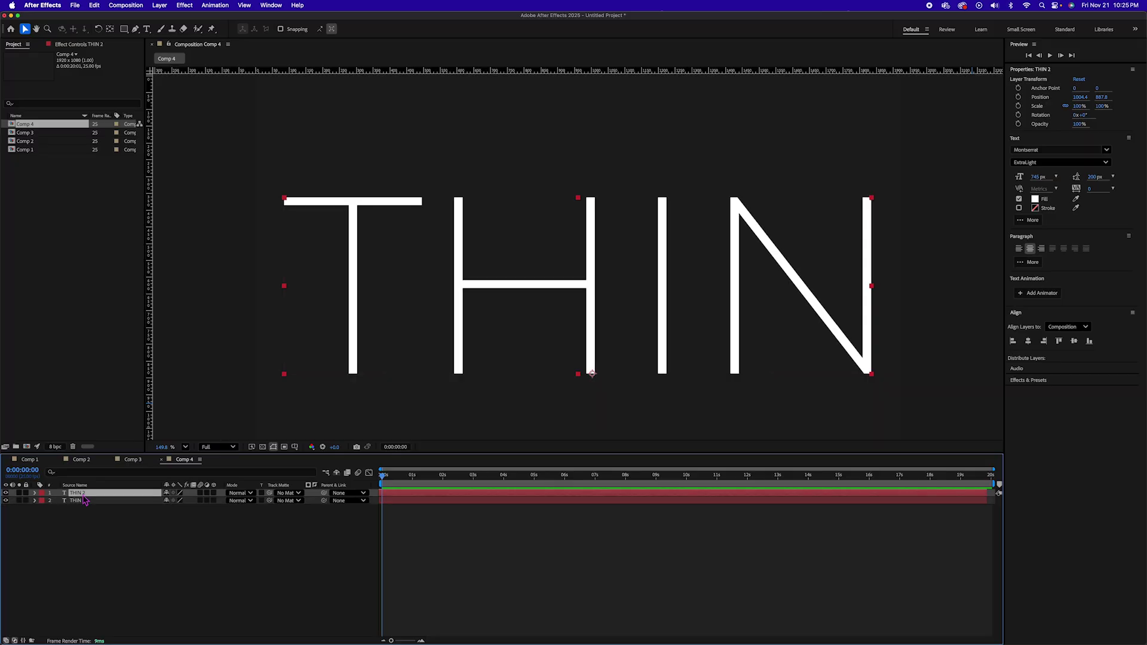
# Set the font style of the original THIN layer to Montserrat Black
pyautogui.doubleClick(80, 500)
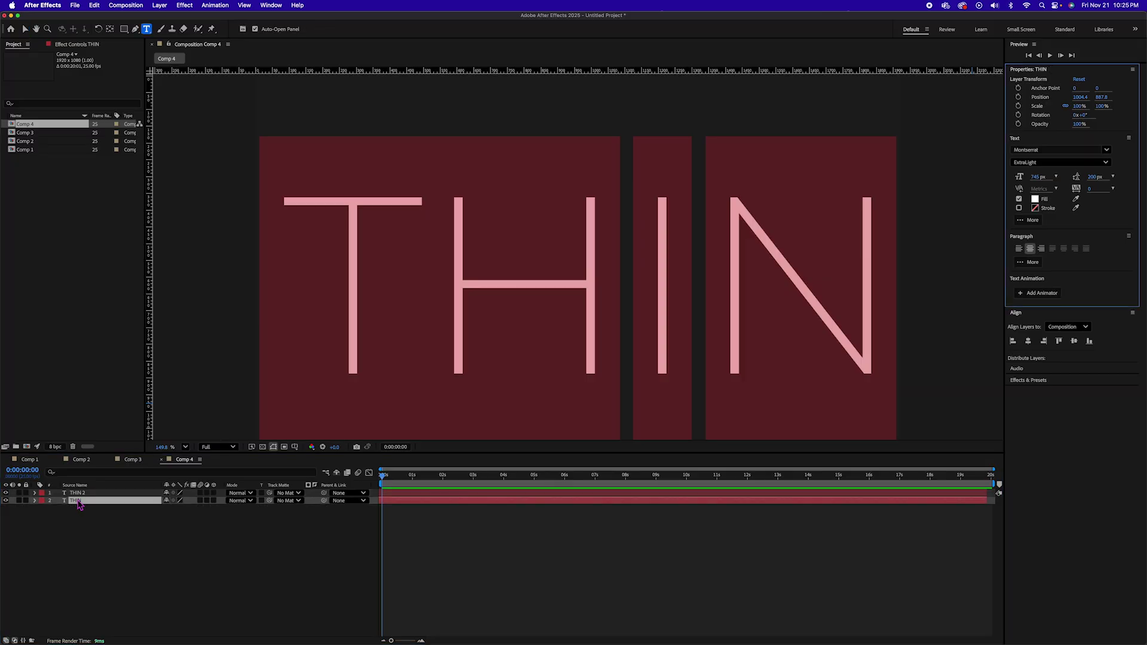
pyautogui.click(1107, 162)
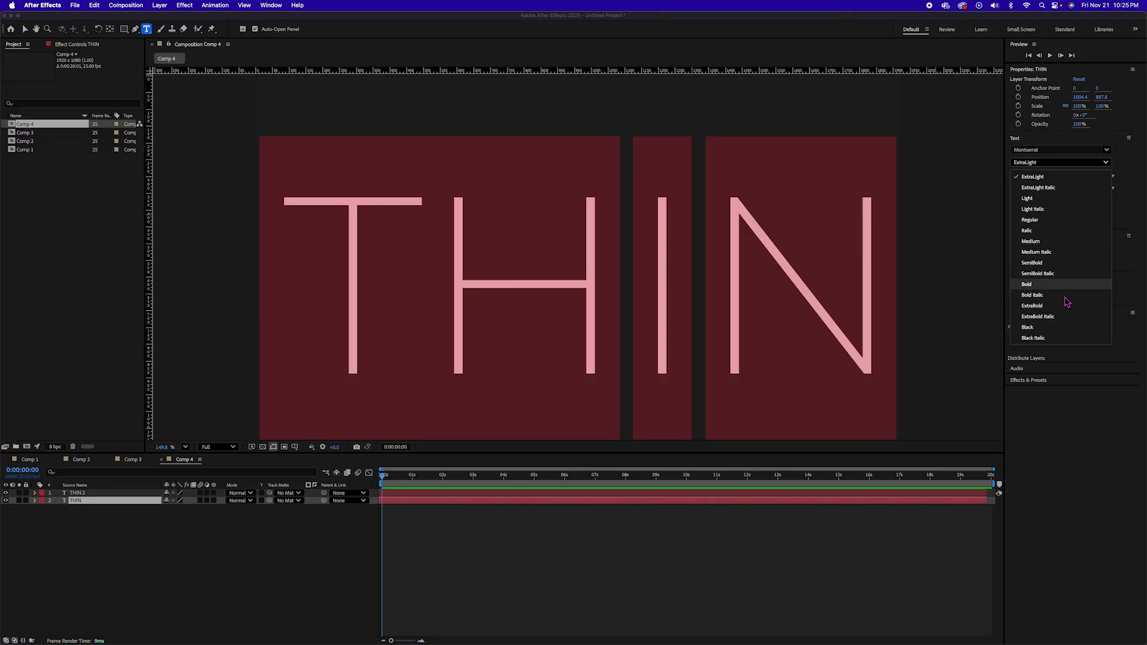
pyautogui.click(1028, 328)
# Create shapes from both the THIN and THIN 2 text layers and delete the two original text layers
pyautogui.rightClick(78, 500)
pyautogui.moveTo(105, 575)
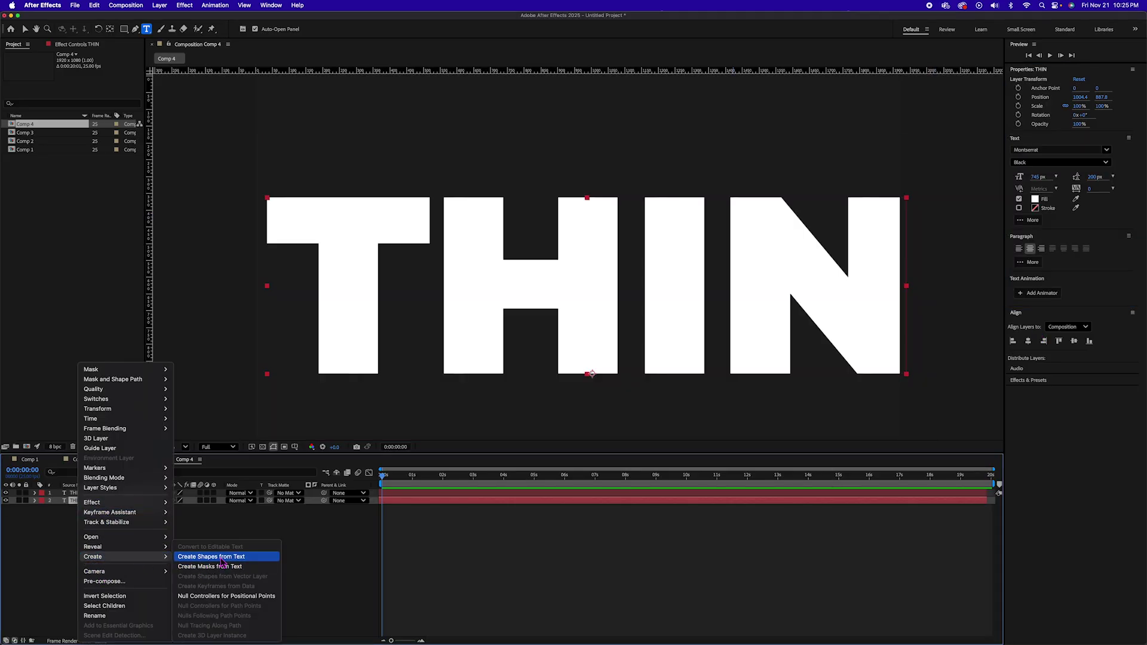
pyautogui.click(221, 559)
pyautogui.rightClick(90, 492)
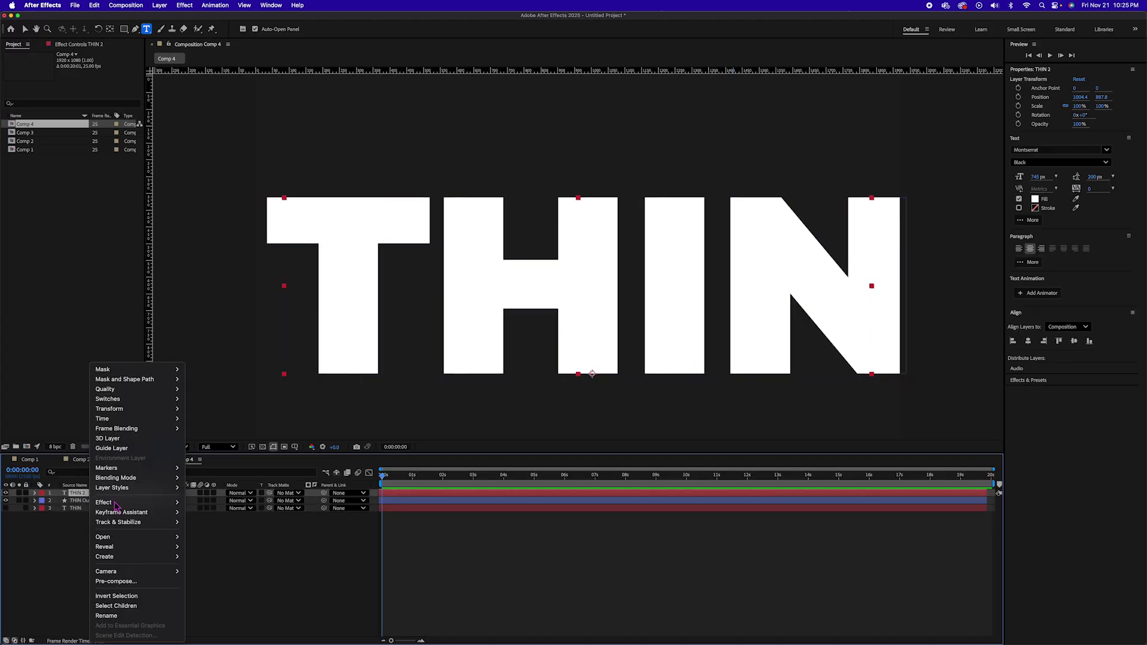
pyautogui.moveTo(122, 559)
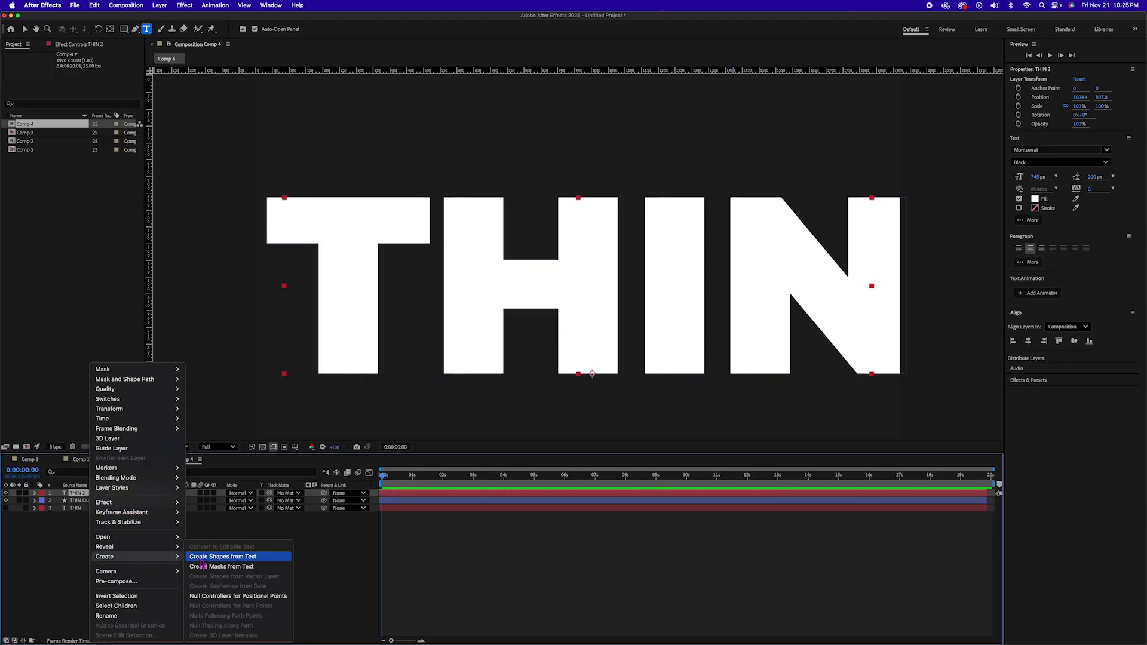
pyautogui.click(201, 558)
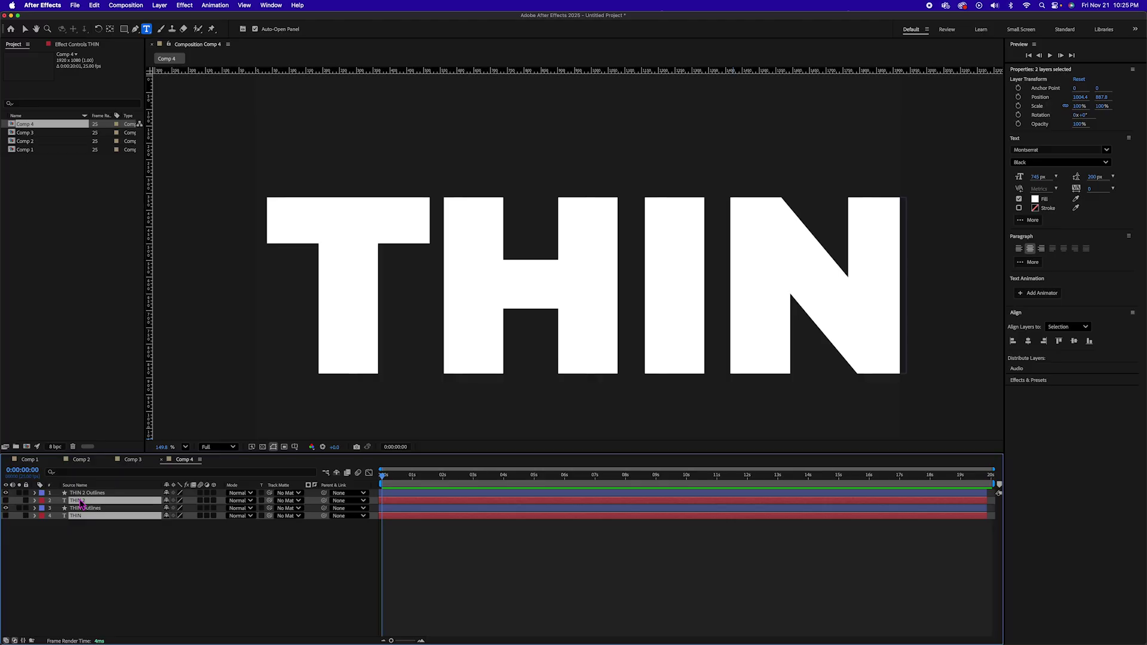
pyautogui.press('Delete')
# Filter the THIN 2 Outlines properties by "path" and keyframe the Path of T, H, I and N at 0:00:00:00
pyautogui.click(95, 493)
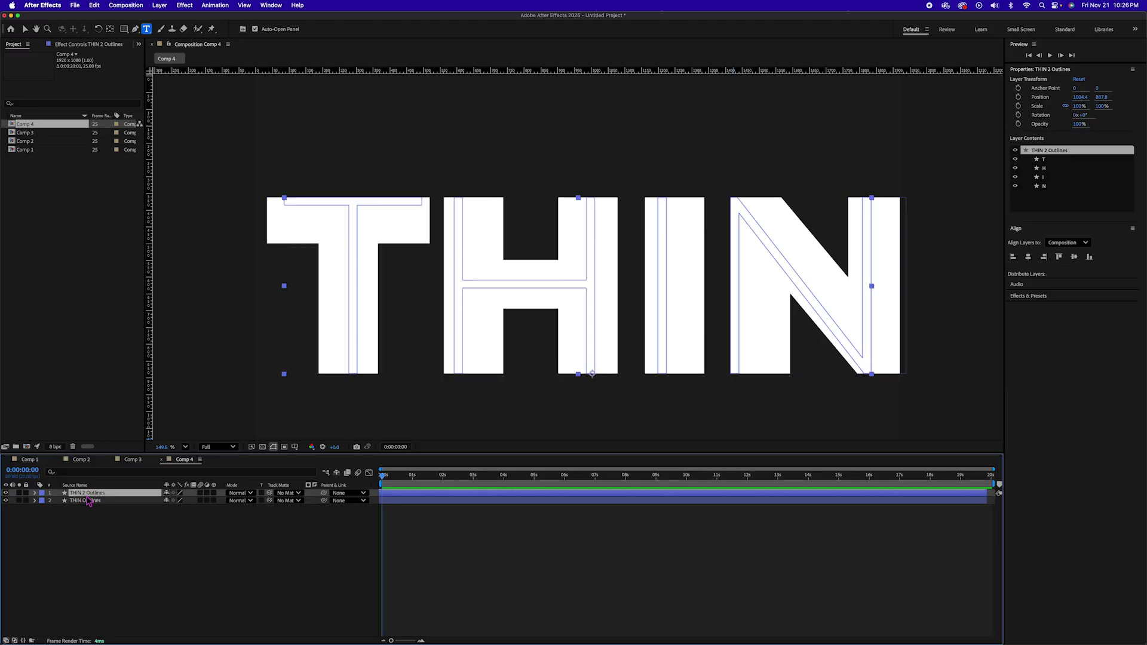
pyautogui.click(91, 475)
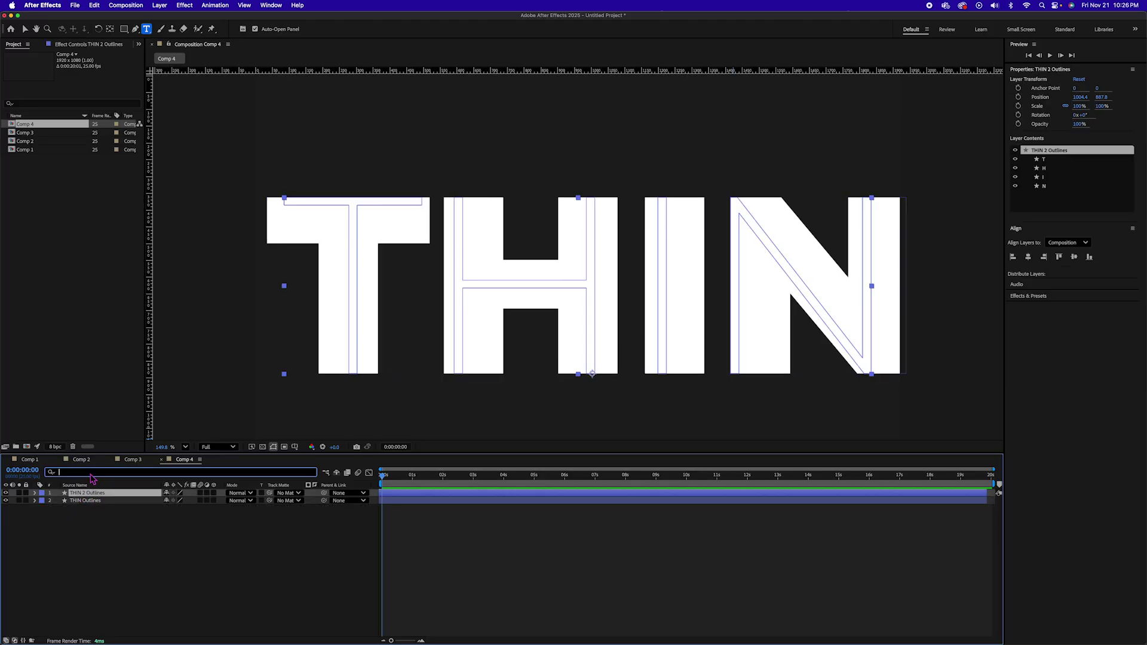
pyautogui.write('path')
pyautogui.click(72, 523)
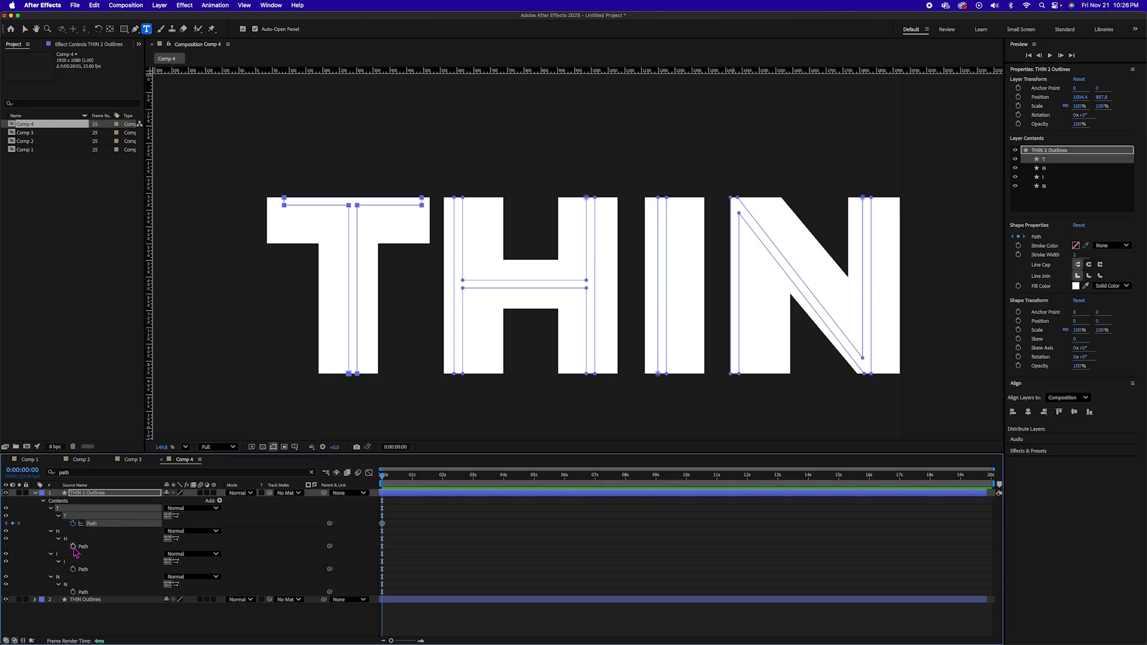
pyautogui.click(73, 546)
pyautogui.click(73, 569)
pyautogui.click(73, 592)
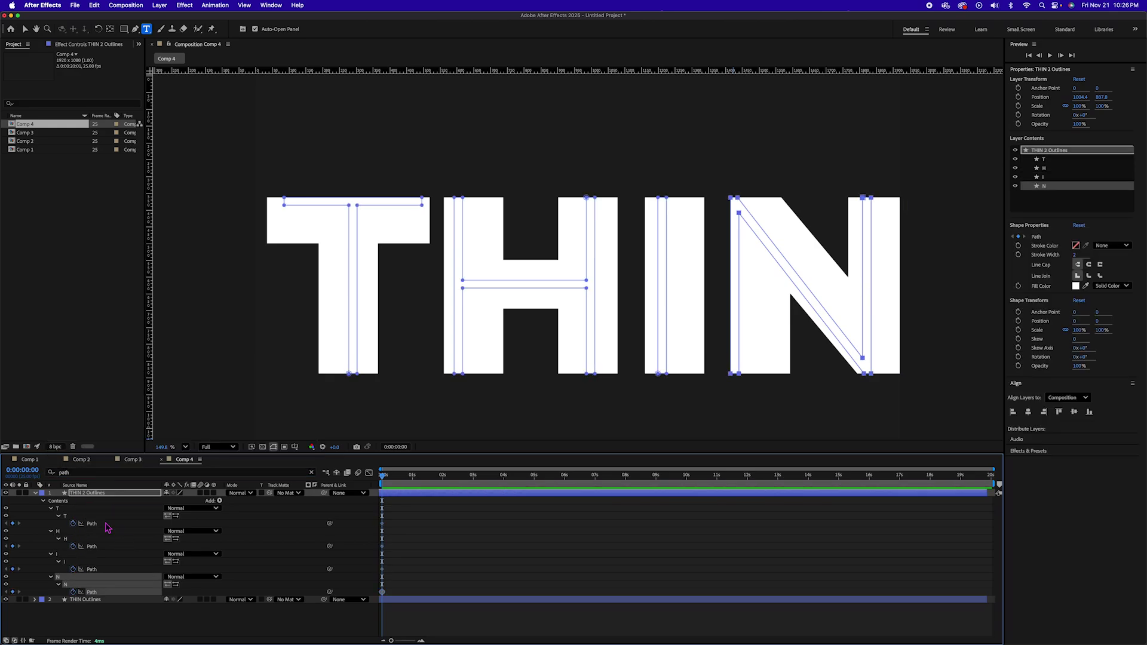
# Reveal the path properties of the THIN Outlines layer and keyframe the Path of T, H, I and N at 0:00:00:00
pyautogui.click(91, 600)
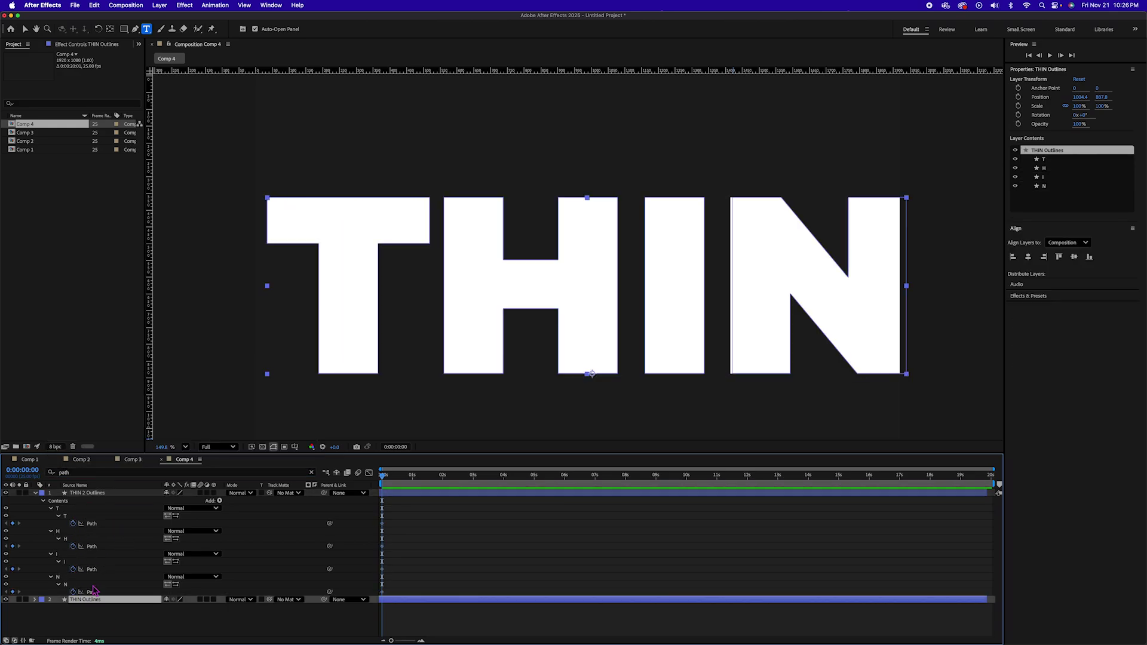
pyautogui.click(82, 475)
pyautogui.press('Return')
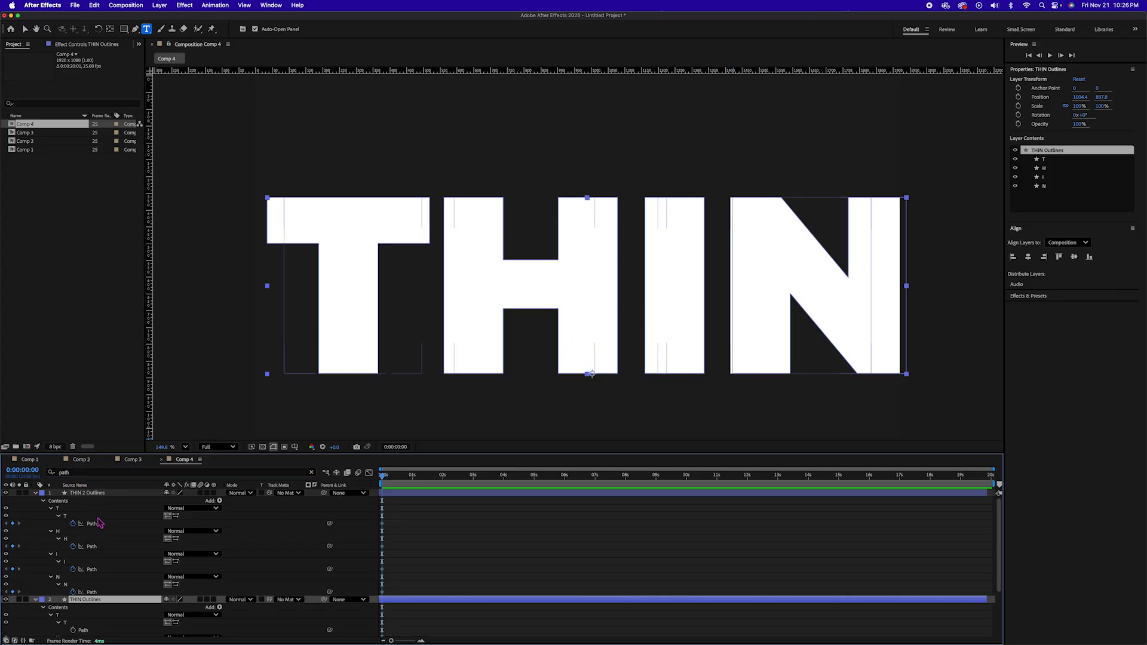
pyautogui.scroll(-3, 98, 525)
pyautogui.click(73, 564)
pyautogui.click(73, 586)
pyautogui.click(73, 610)
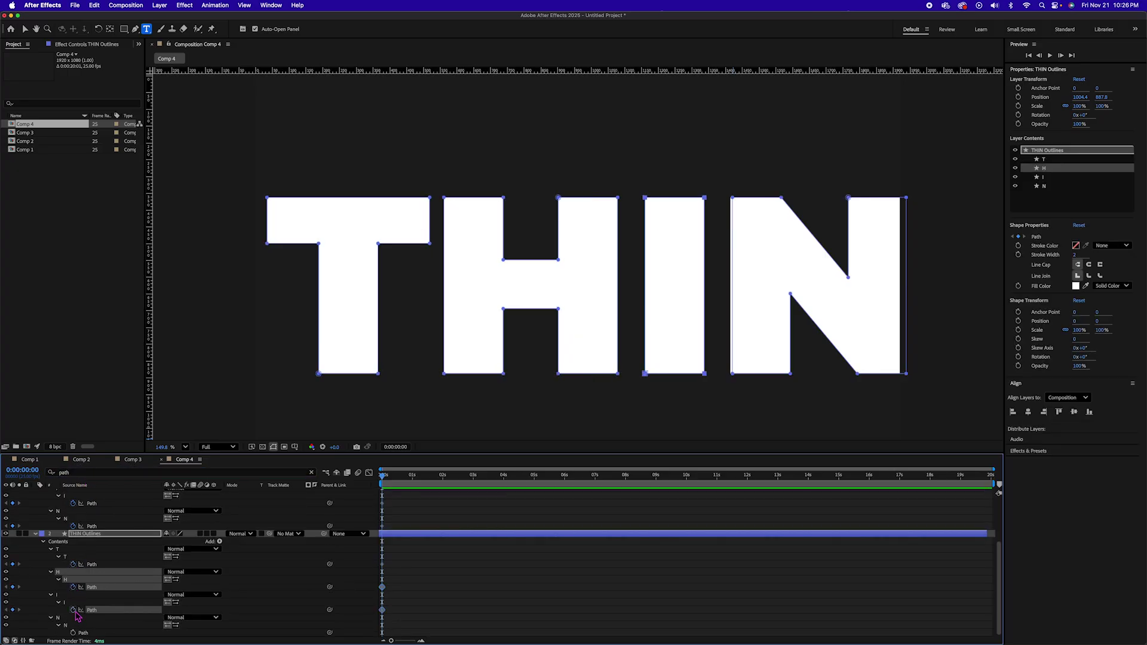
pyautogui.click(73, 633)
# Copy the THIN Outlines path keyframes onto the THIN 2 Outlines paths at 0:00:02:00, and delete the THIN Outlines layer
pyautogui.moveTo(430, 540); pyautogui.dragTo(377, 641)
pyautogui.hotkey('ctrl', 'd')
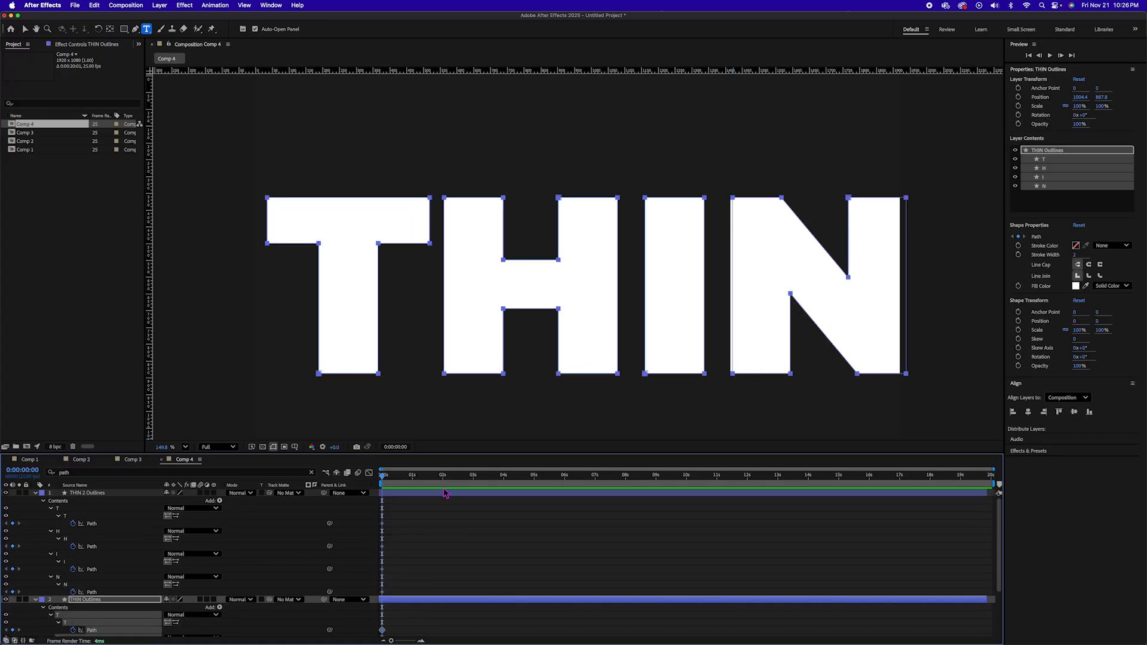
pyautogui.click(443, 476)
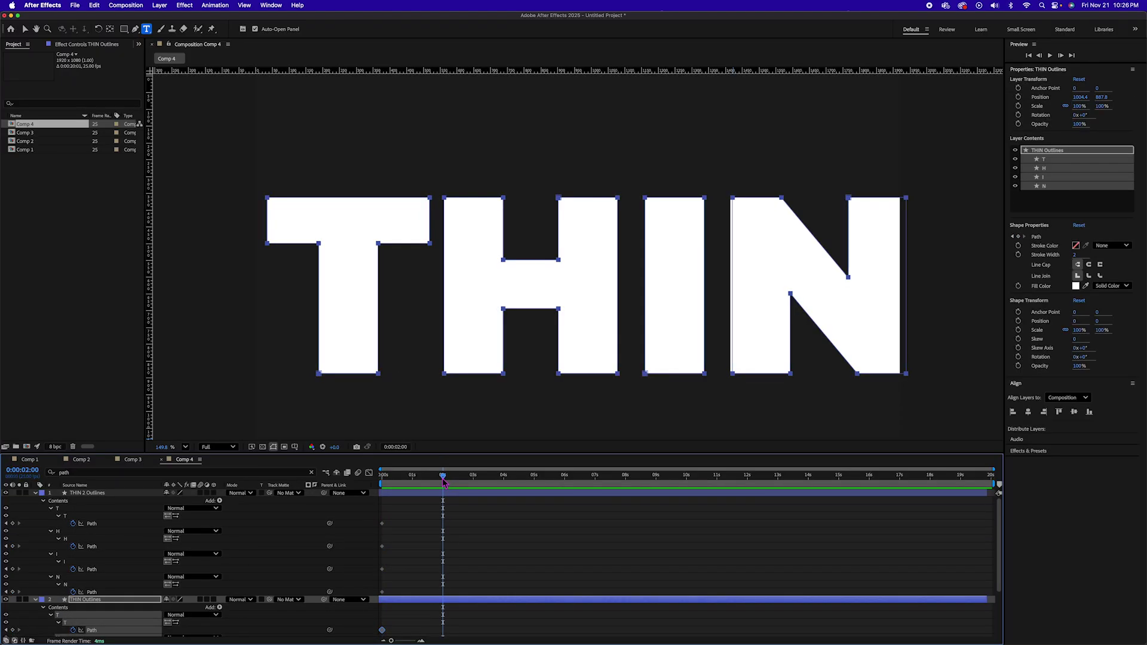
pyautogui.moveTo(412, 500); pyautogui.dragTo(341, 607)
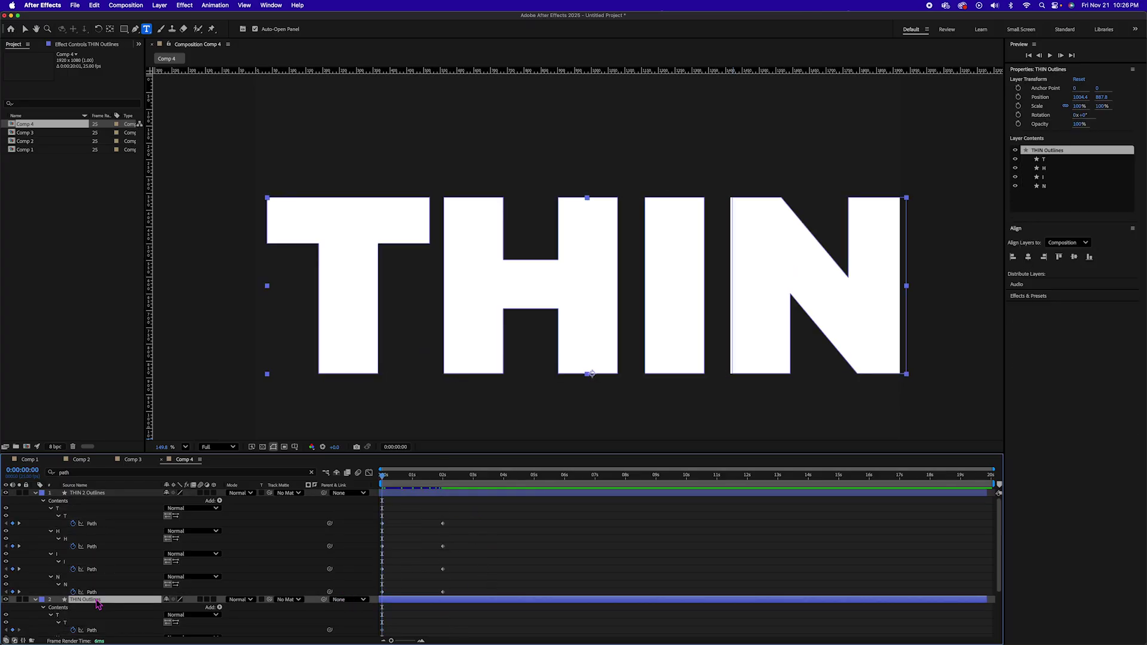
pyautogui.press('Delete')
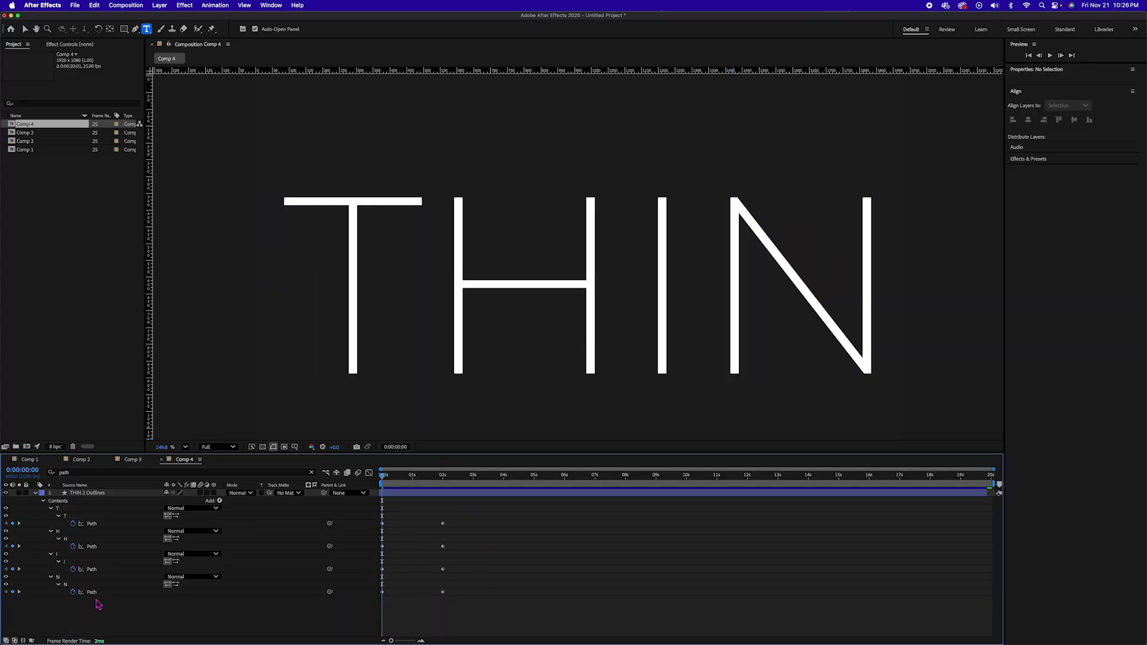
# Add a horizontal guide above the text and raise the upper path points of all four letters to it at 0:00:02:00
pyautogui.moveTo(383, 475); pyautogui.dragTo(442, 478)
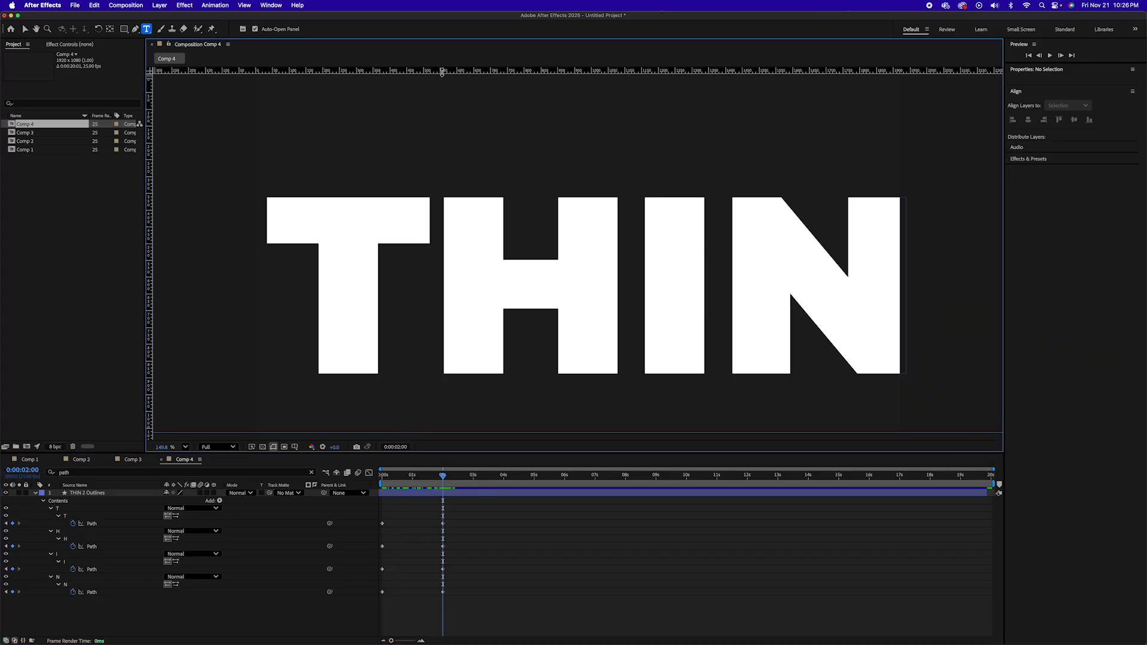
pyautogui.moveTo(442, 73); pyautogui.dragTo(442, 128)
pyautogui.moveTo(459, 519); pyautogui.dragTo(426, 533)
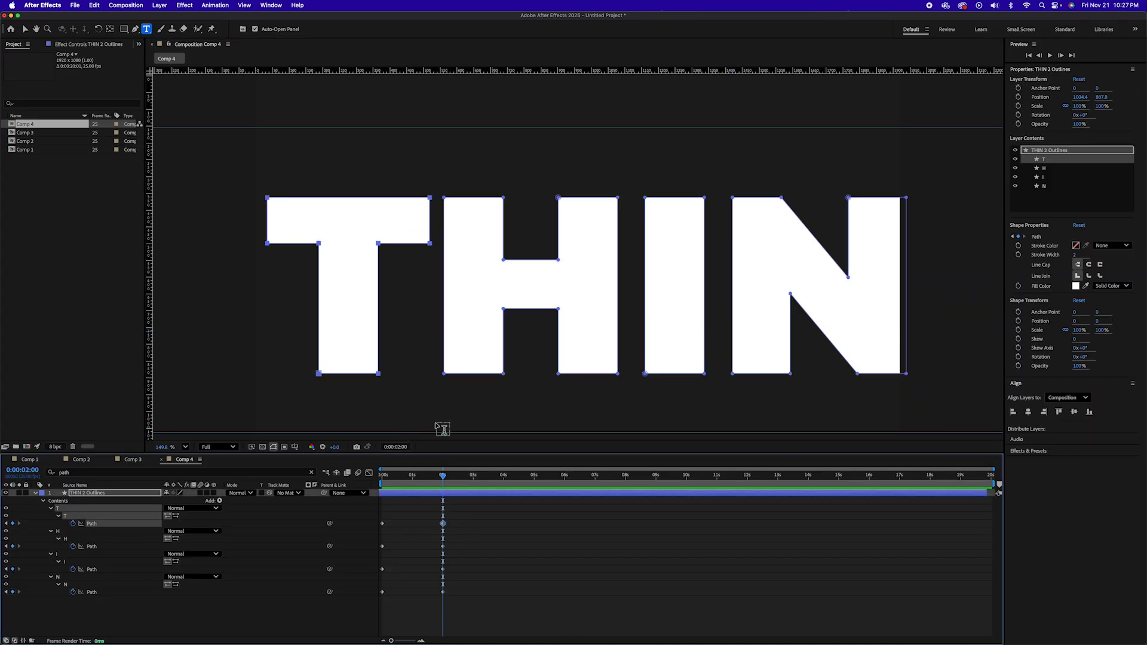
pyautogui.press('v')
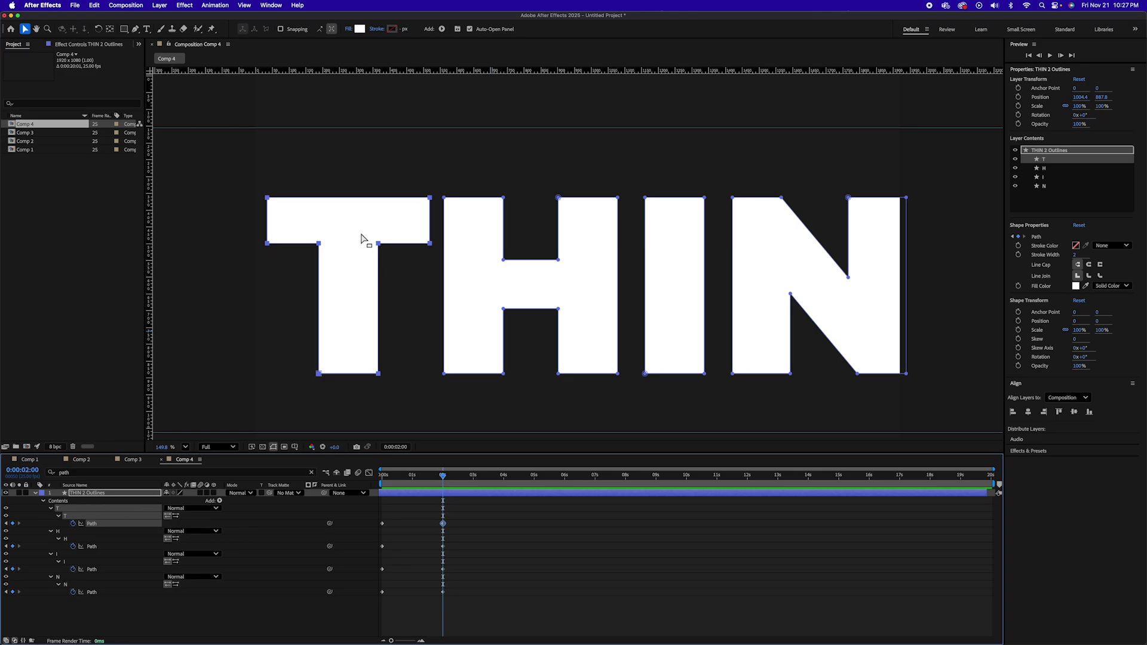
pyautogui.click(381, 249)
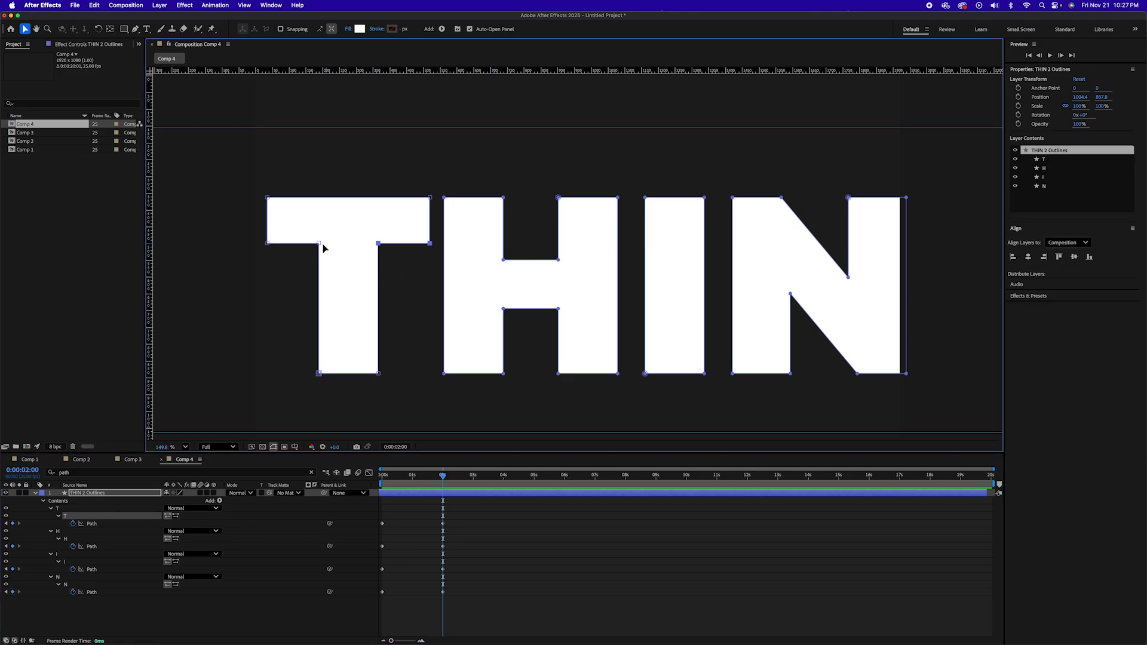
pyautogui.moveTo(257, 187); pyautogui.dragTo(890, 285)
pyautogui.moveTo(262, 178); pyautogui.dragTo(935, 262)
pyautogui.moveTo(781, 198); pyautogui.dragTo(794, 132)
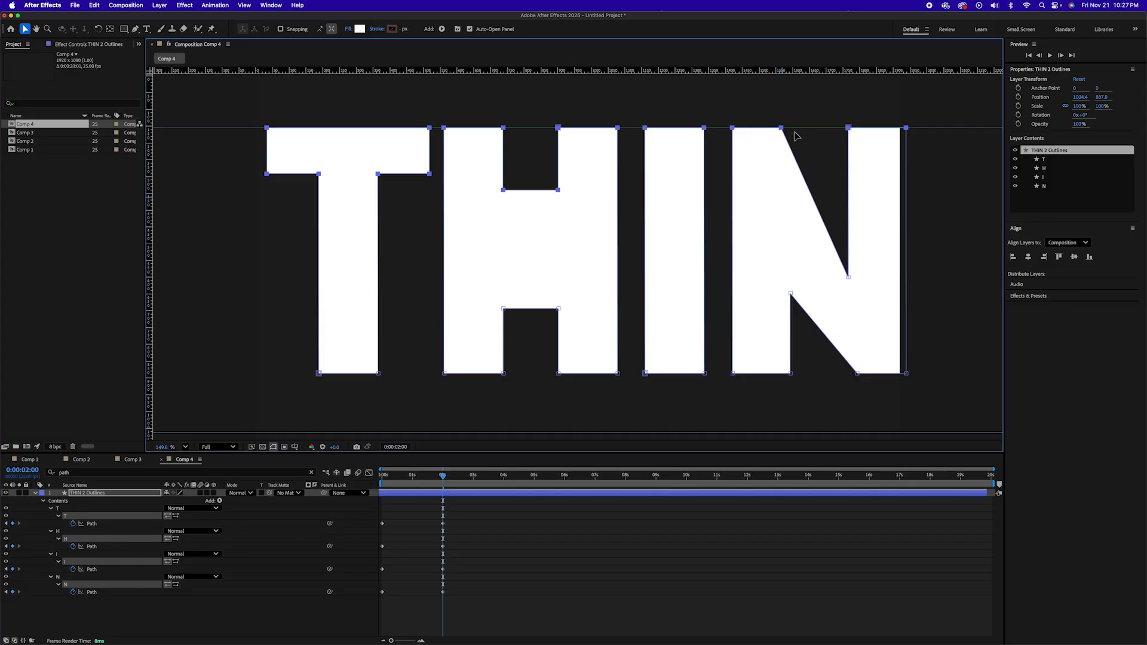
# Extend the lower path points of all letters down to the bottom guide and narrow the H crossbar from both edges
pyautogui.moveTo(946, 402); pyautogui.dragTo(309, 298)
pyautogui.moveTo(377, 373); pyautogui.dragTo(376, 433)
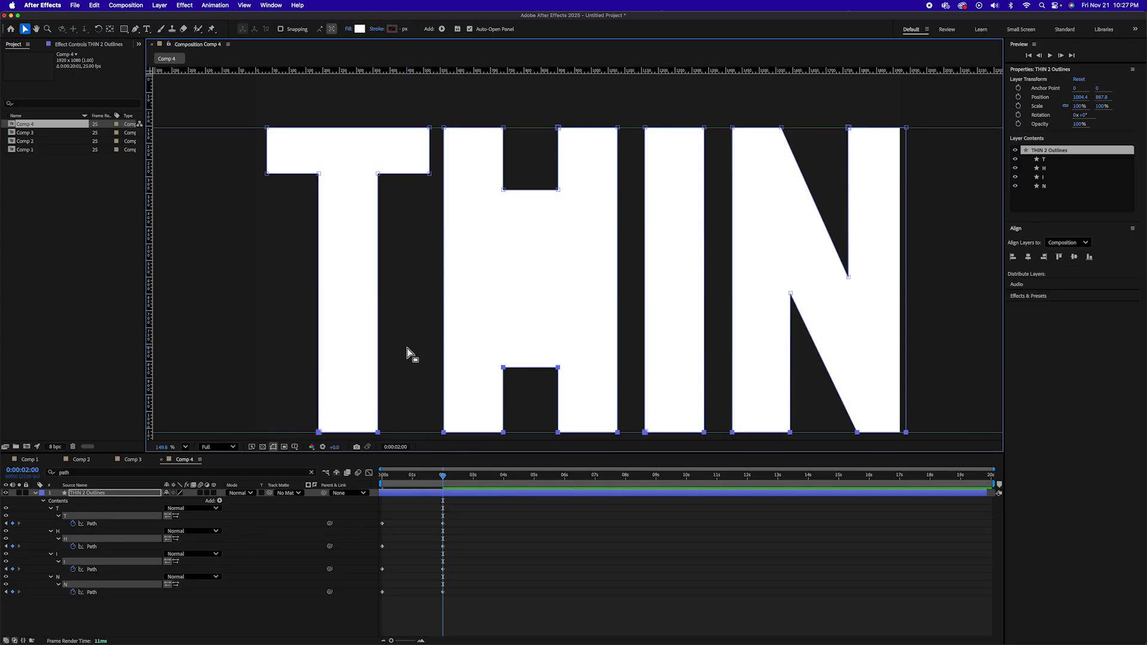
pyautogui.moveTo(406, 348); pyautogui.dragTo(558, 342)
pyautogui.moveTo(397, 187); pyautogui.dragTo(557, 232)
# Copy the four Path keyframes from 0:00:00:00 and paste them at 0:00:03:24
pyautogui.click(473, 474)
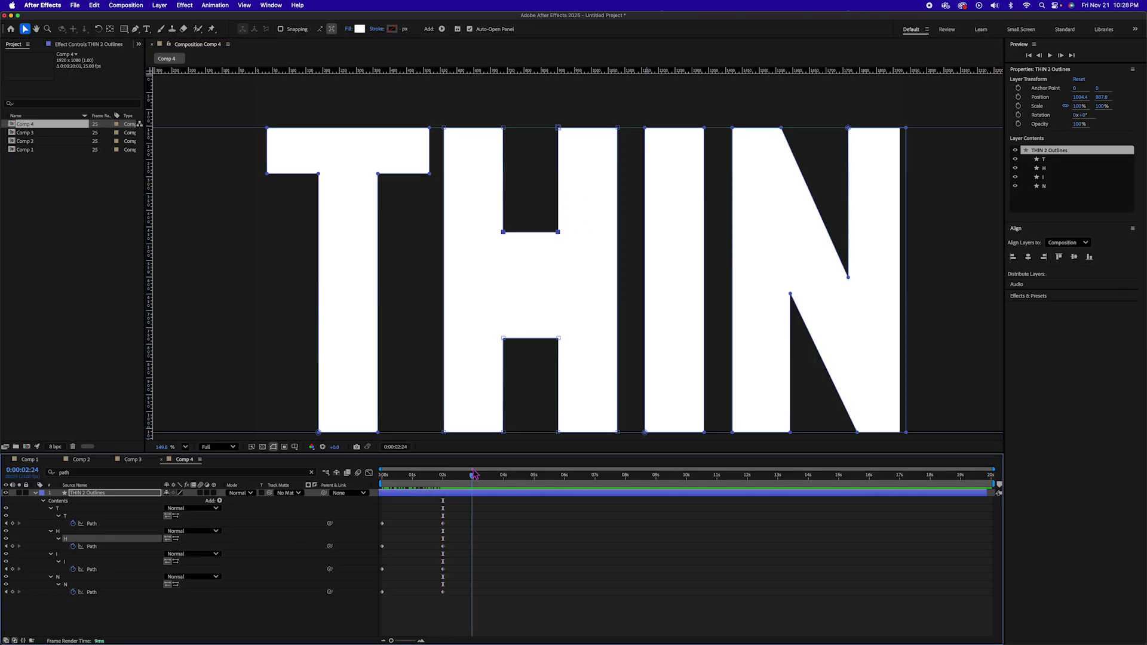
pyautogui.moveTo(380, 515); pyautogui.dragTo(410, 611)
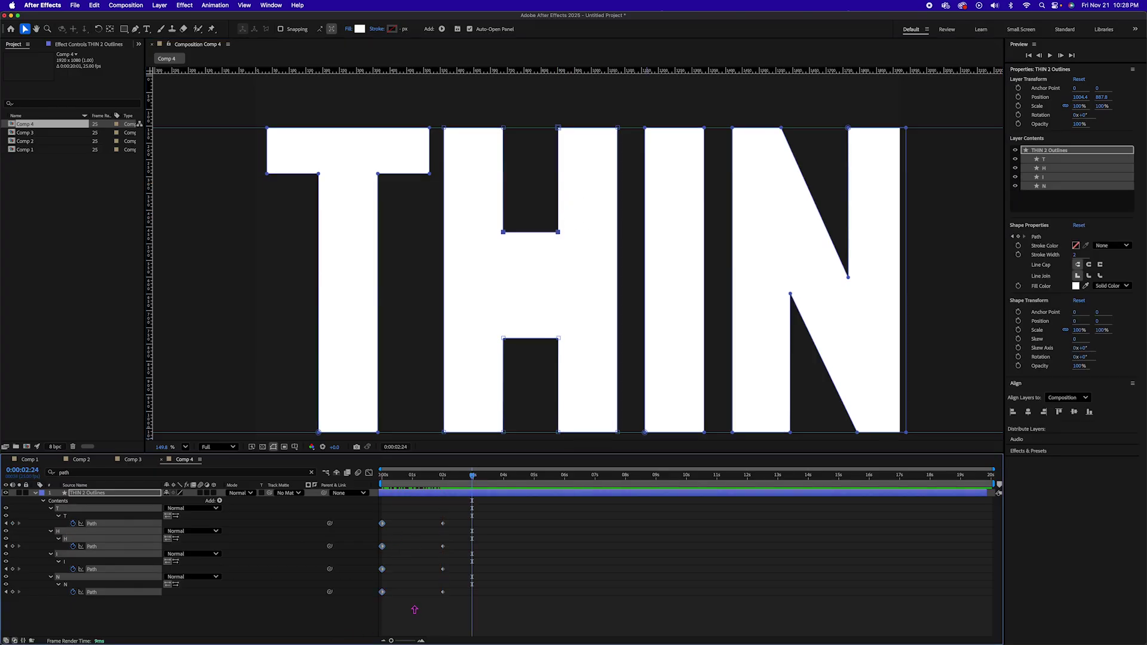
pyautogui.moveTo(473, 477); pyautogui.dragTo(442, 482)
pyautogui.press('super+v')
# Apply Mesh Warp to THIN 2 Outlines with 2 rows and 3 columns, and keyframe its Distortion Mesh at 0:00:00:00
pyautogui.click(1028, 450)
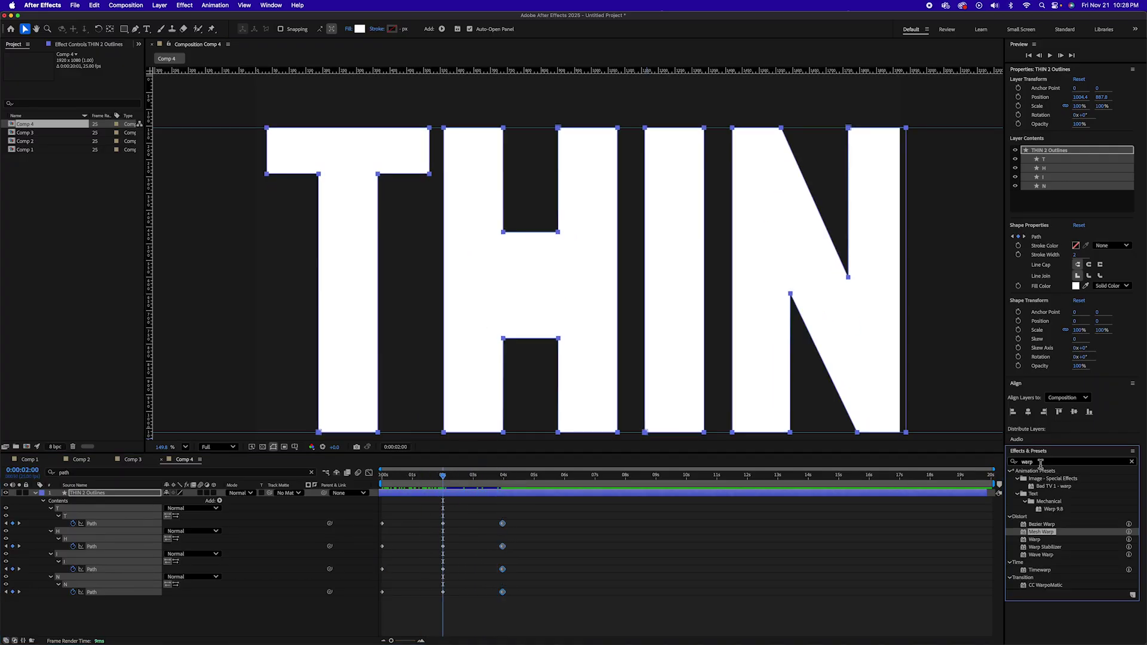
pyautogui.moveTo(1039, 463); pyautogui.dragTo(995, 464)
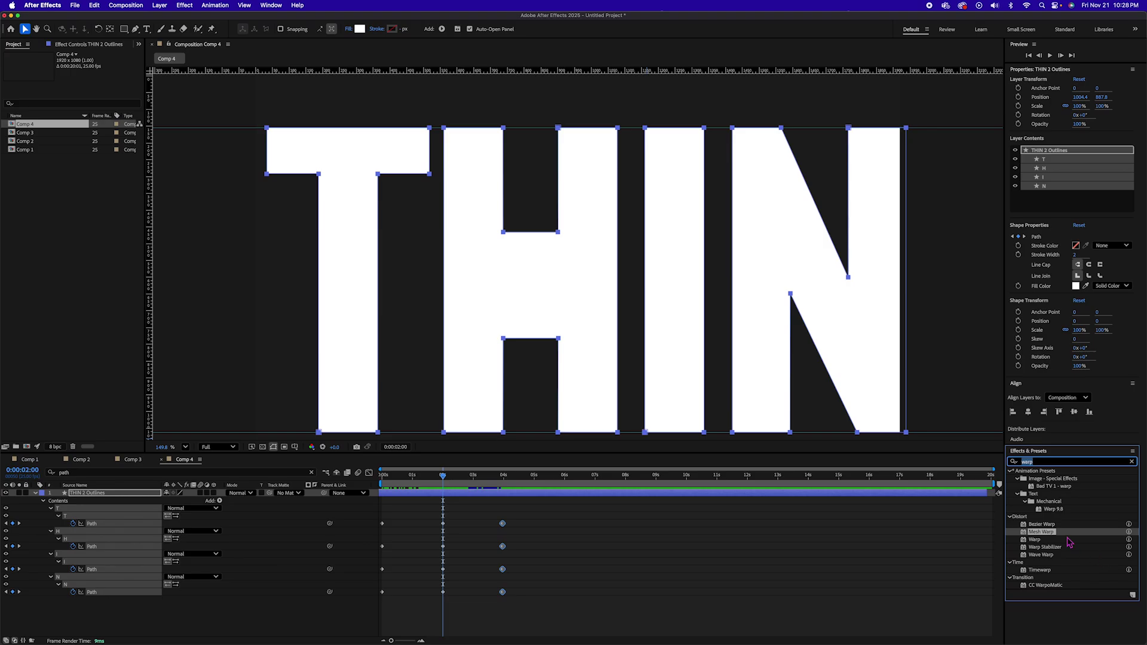
pyautogui.moveTo(1041, 532); pyautogui.dragTo(507, 506)
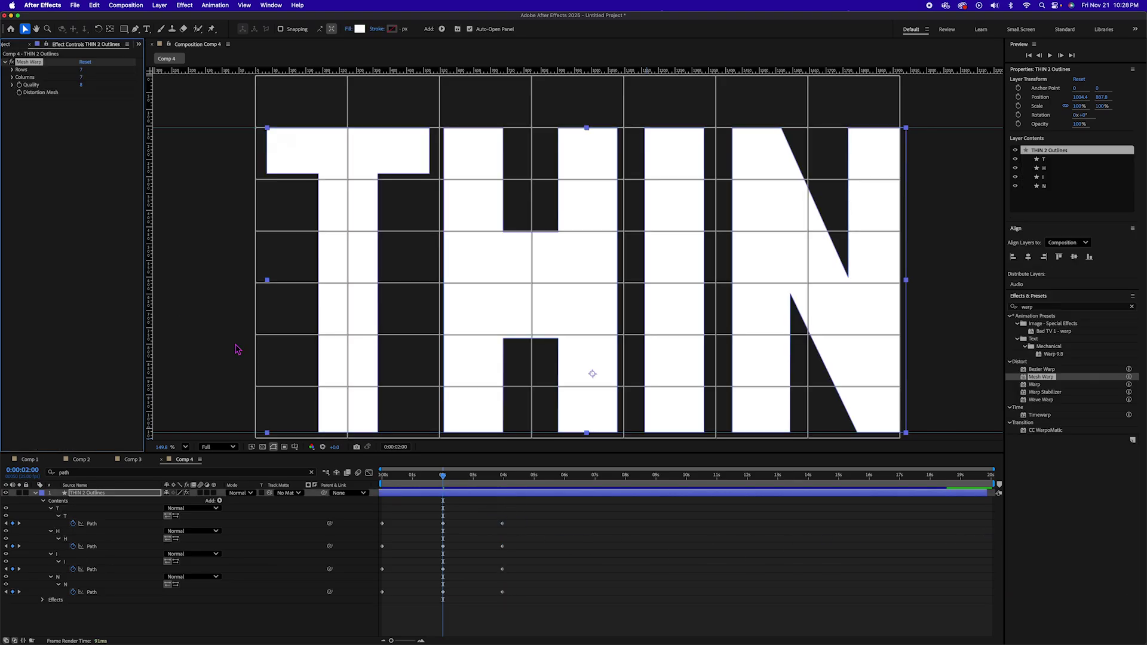
pyautogui.moveTo(422, 474); pyautogui.dragTo(381, 475)
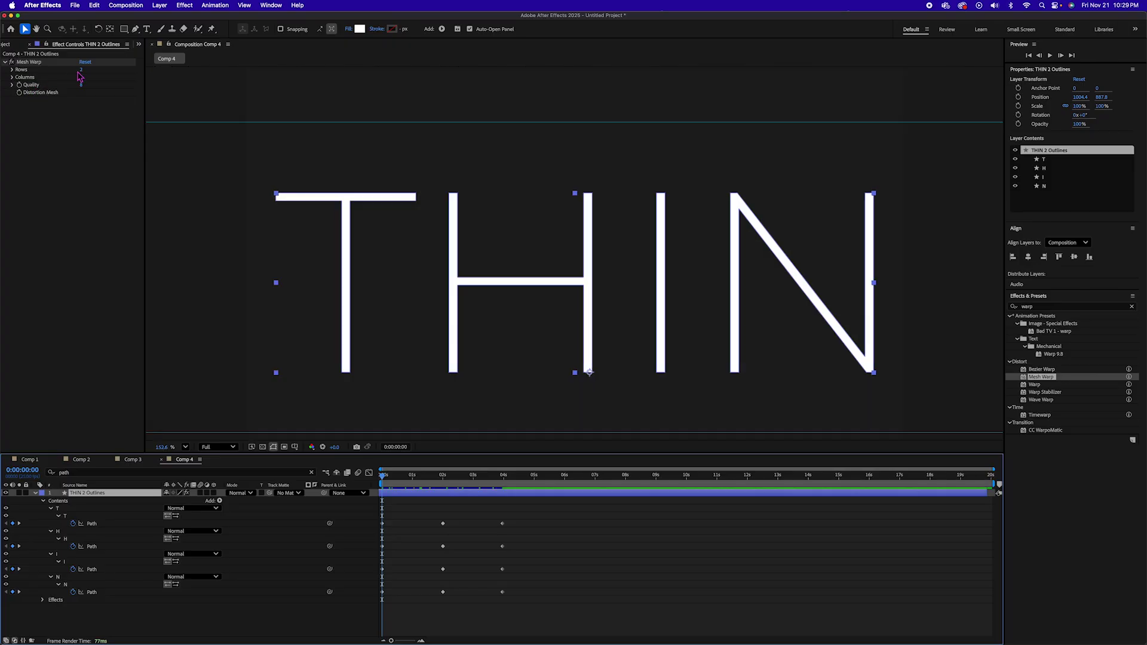
pyautogui.click(22, 96)
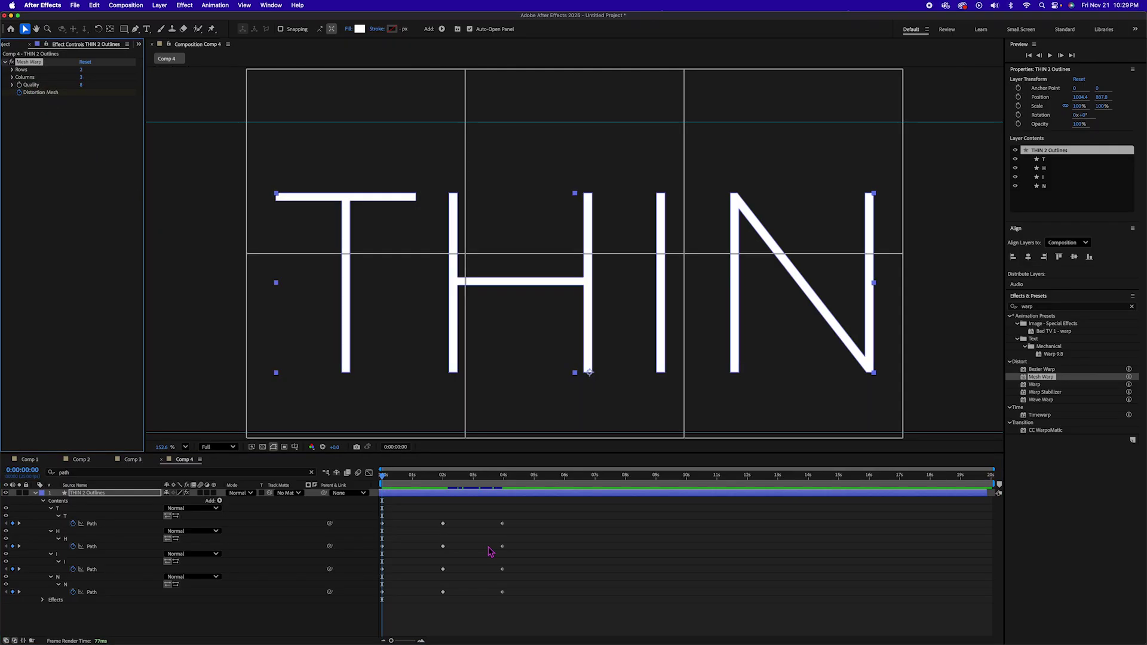
# Select all the middle-row mesh points at 0:00:02:00 and move them up near the tops of the letters
pyautogui.moveTo(394, 475); pyautogui.dragTo(444, 476)
pyautogui.click(465, 253)
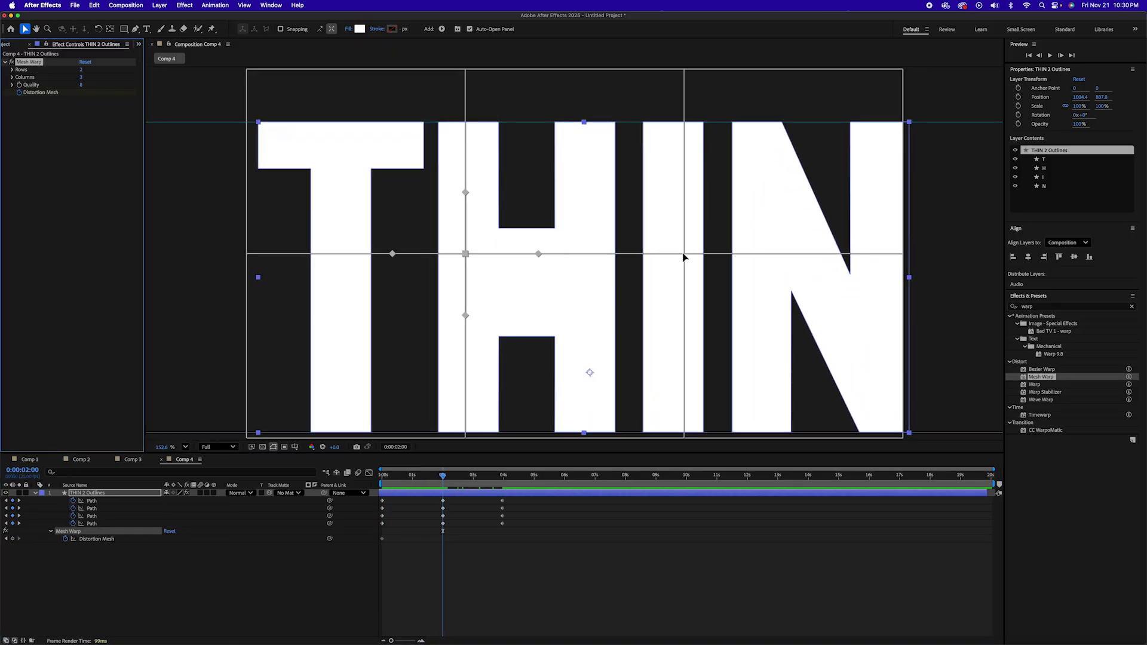
pyautogui.click(684, 254)
pyautogui.click(466, 254)
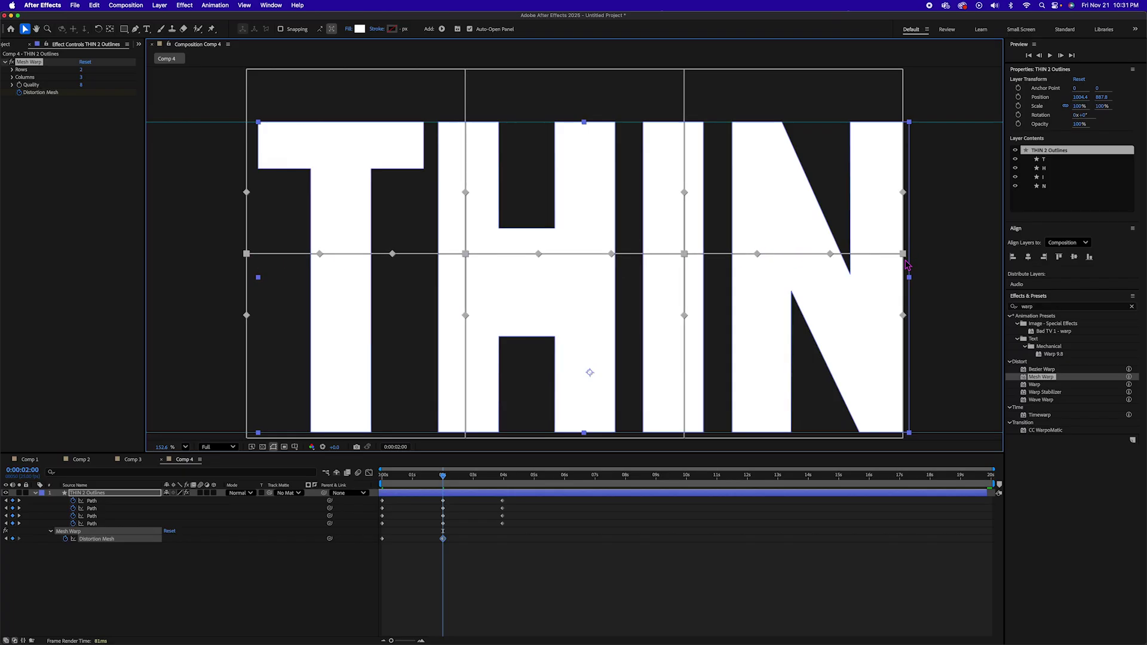
pyautogui.moveTo(685, 255); pyautogui.dragTo(685, 150)
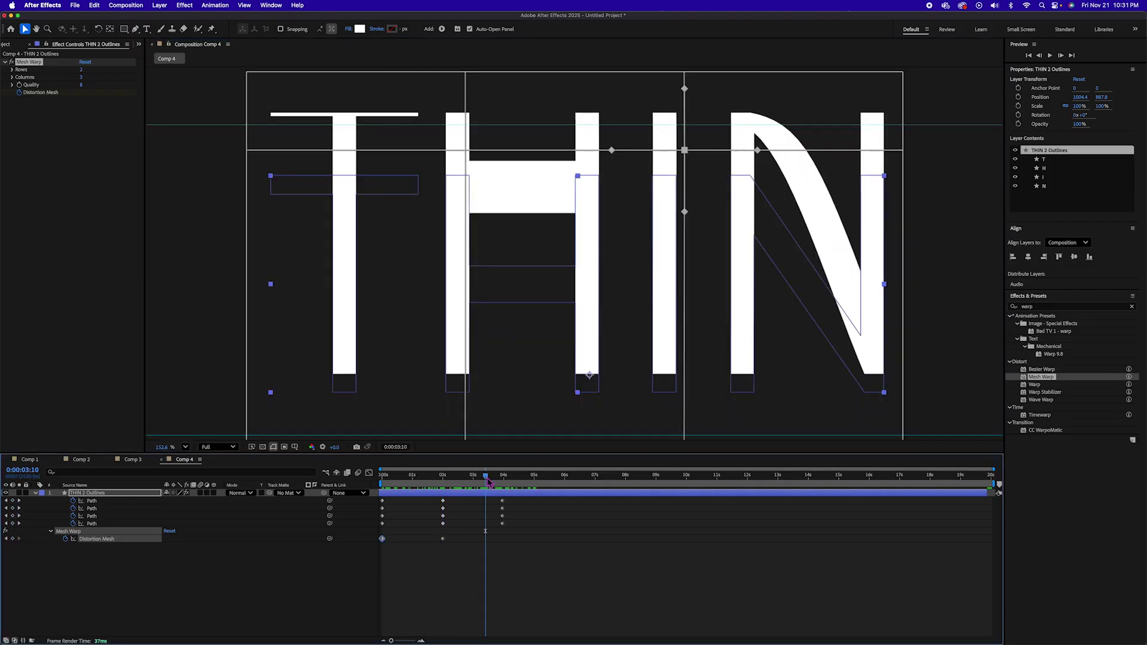
# Copy the first Distortion Mesh keyframe to 0:00:03:24
pyautogui.moveTo(487, 478); pyautogui.dragTo(502, 478)
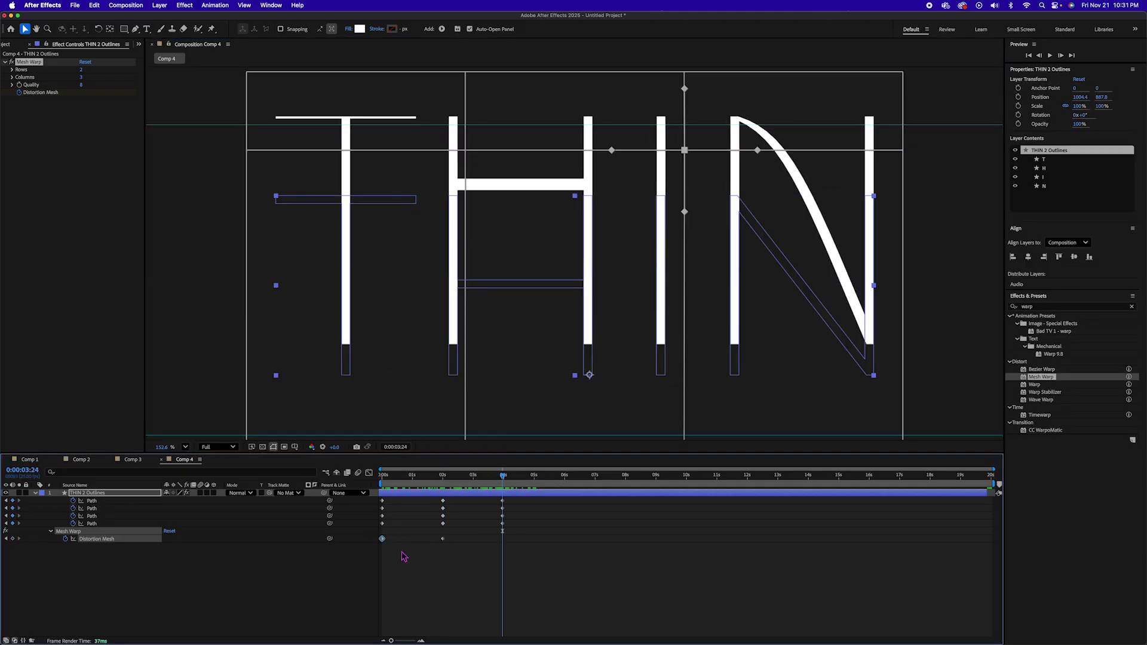
pyautogui.hotkey('ctrl', 'v')
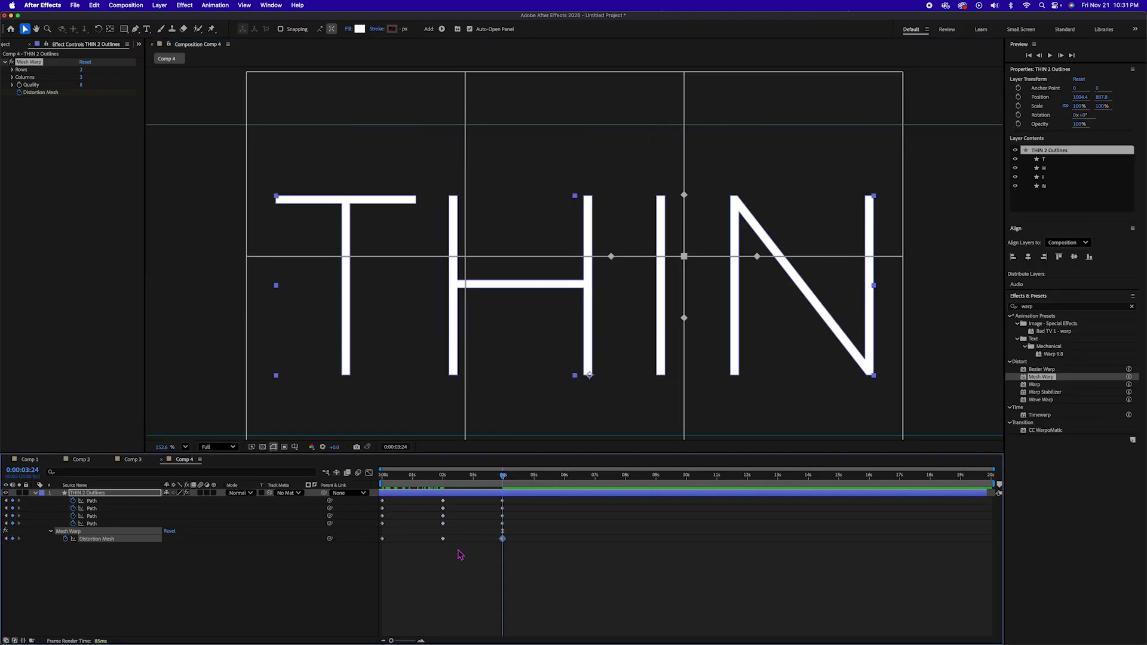
pyautogui.click(467, 561)
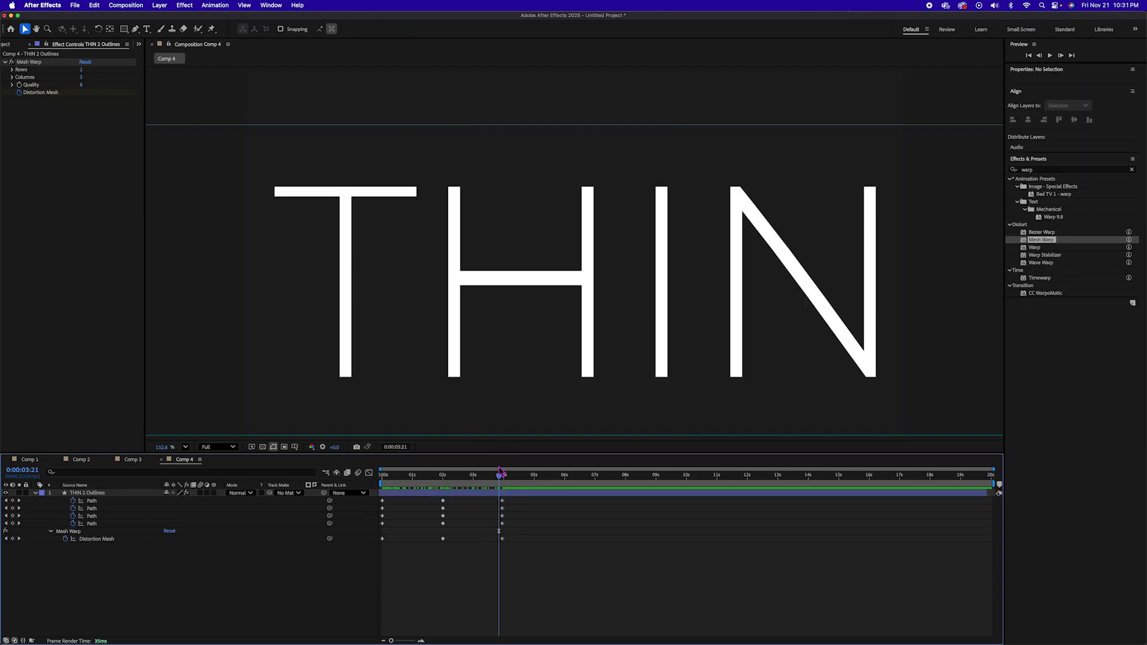
# Hide the guides and apply Easy Ease to the Path and Distortion Mesh keyframes at 0:00:02:00
pyautogui.moveTo(501, 473); pyautogui.dragTo(380, 476)
pyautogui.press('super+semicolon')
pyautogui.moveTo(471, 493); pyautogui.dragTo(409, 491)
pyautogui.press('super+z')
pyautogui.click(466, 570)
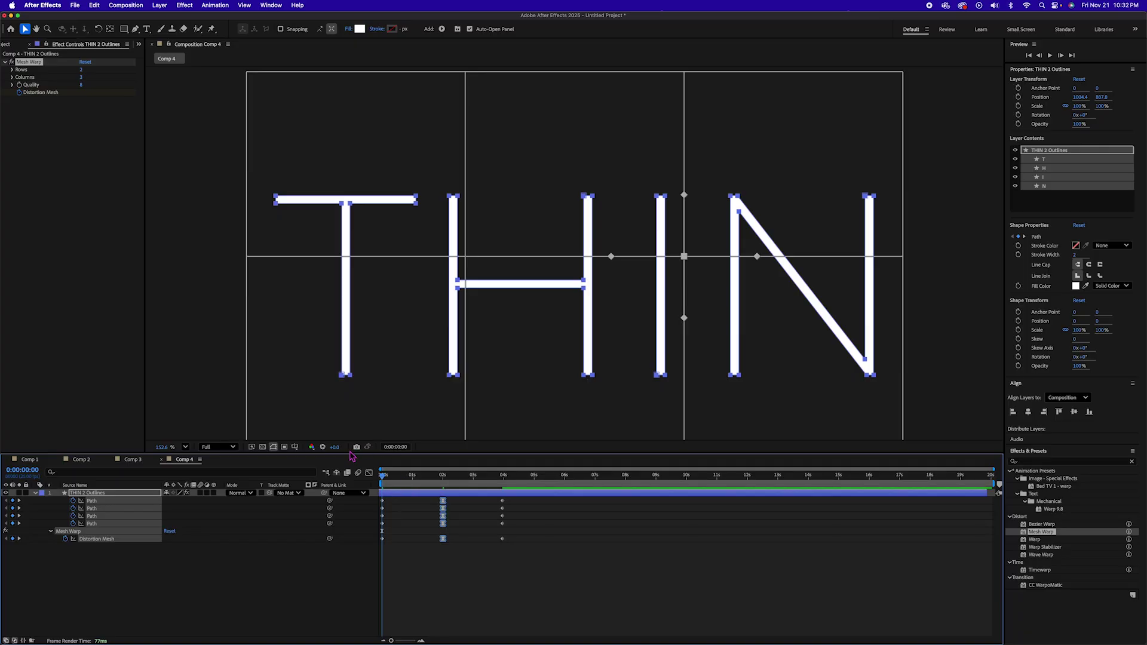
# Adjust the influence handles of the eased keyframes at 0:00:02:00 in the speed graph
pyautogui.click(368, 472)
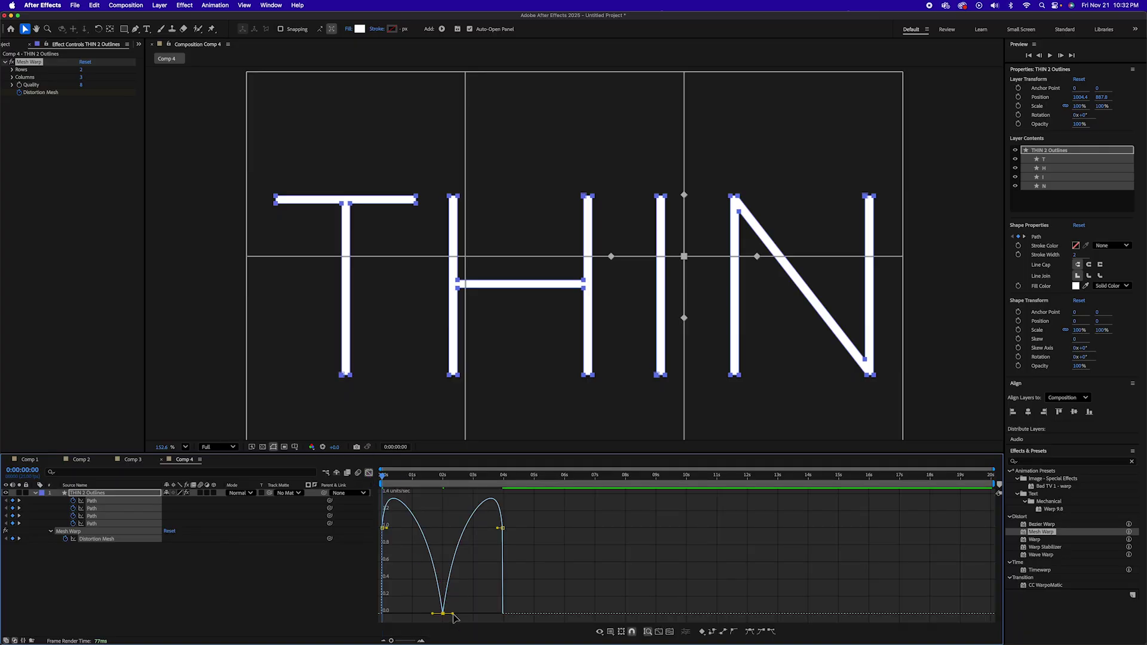
pyautogui.moveTo(452, 614); pyautogui.dragTo(412, 614)
pyautogui.click(369, 472)
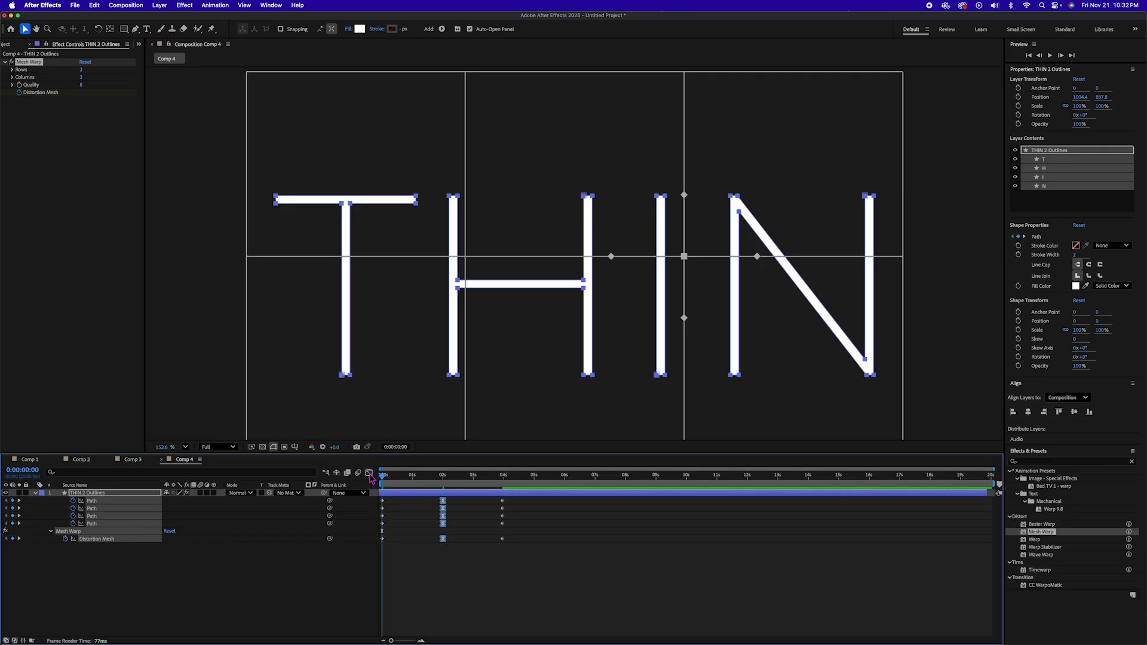